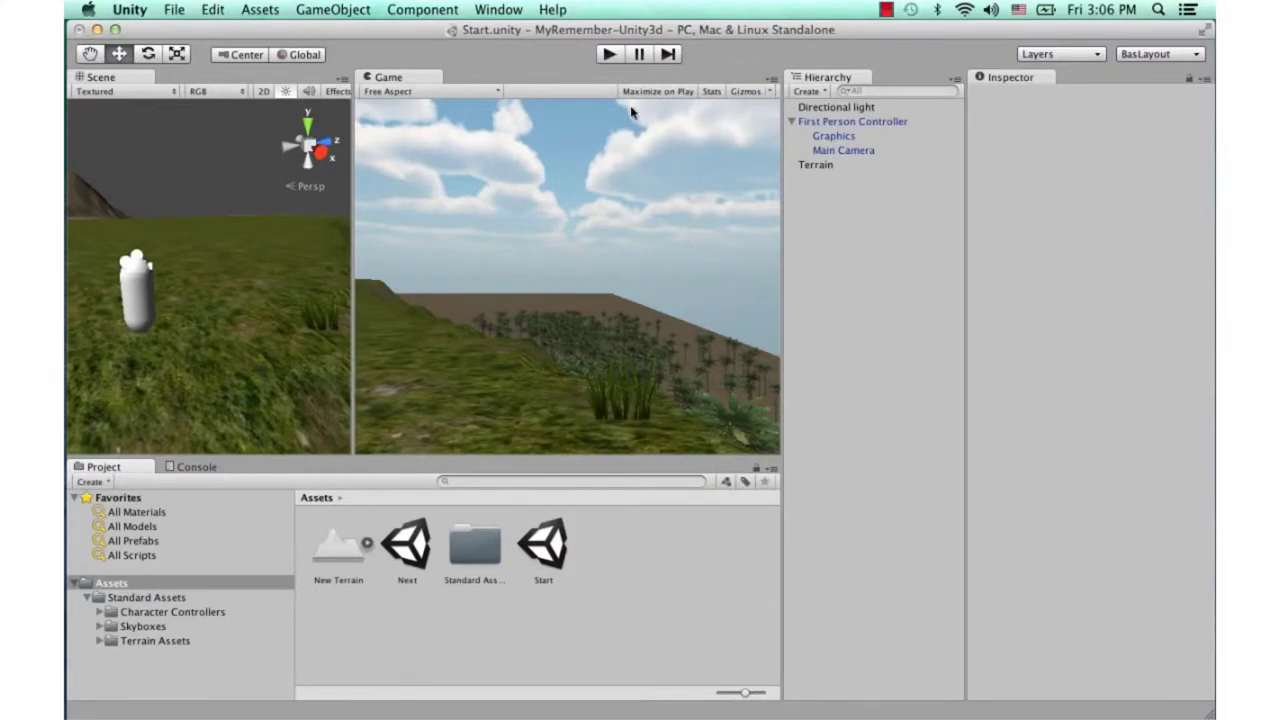
Play-test the scene, walking the player around the terrain with W, A, S, D, then stop.
{"action": "left_click", "coordinate": [609, 54]}
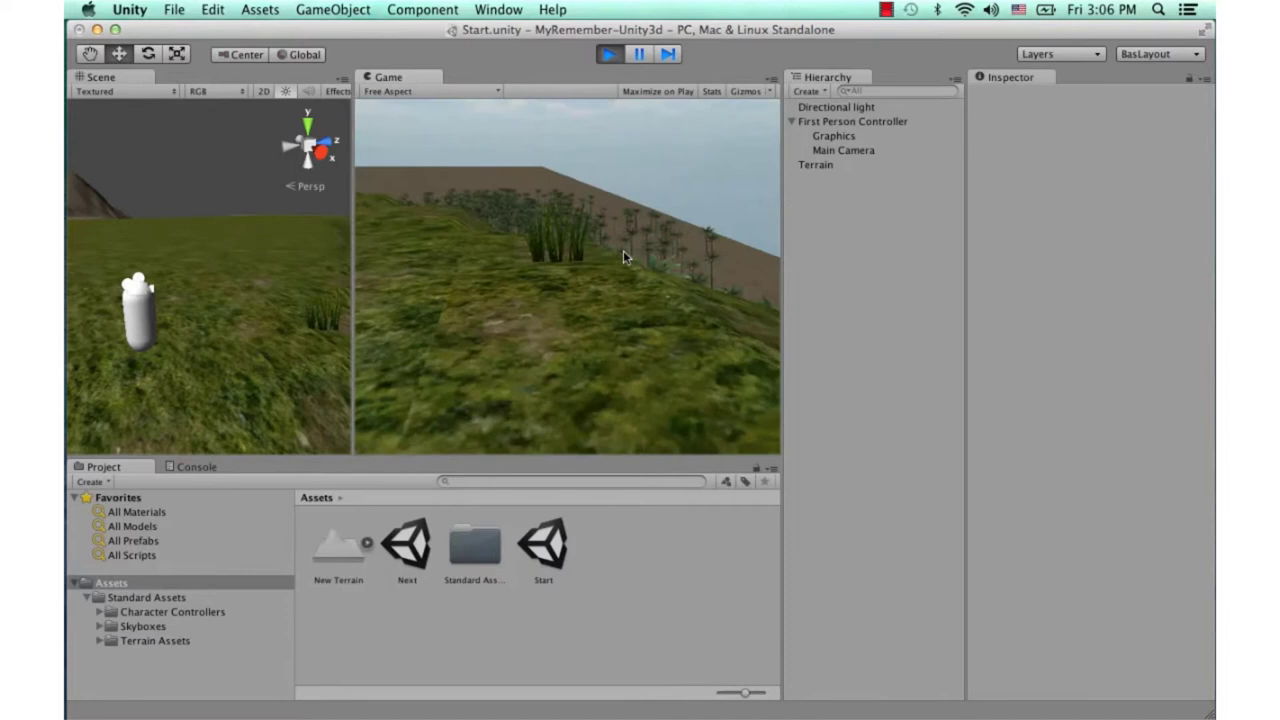
{"action": "key", "text": "w"}
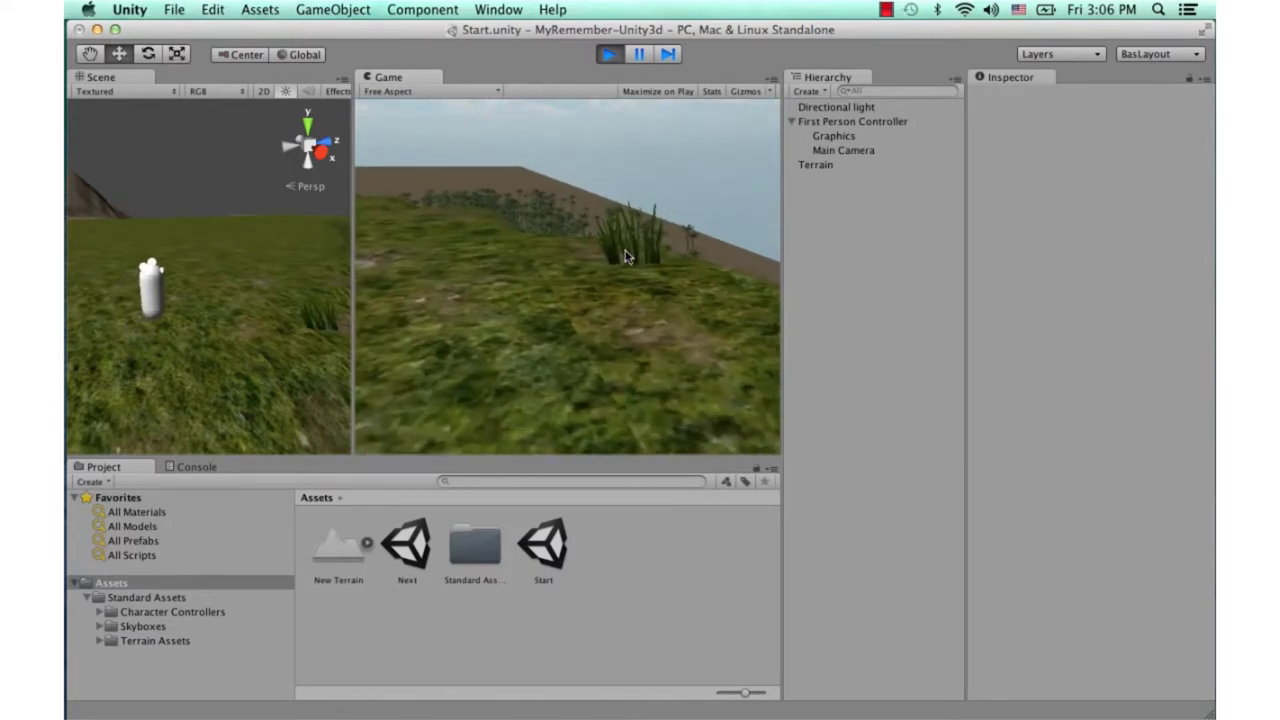
{"action": "key", "text": "a"}
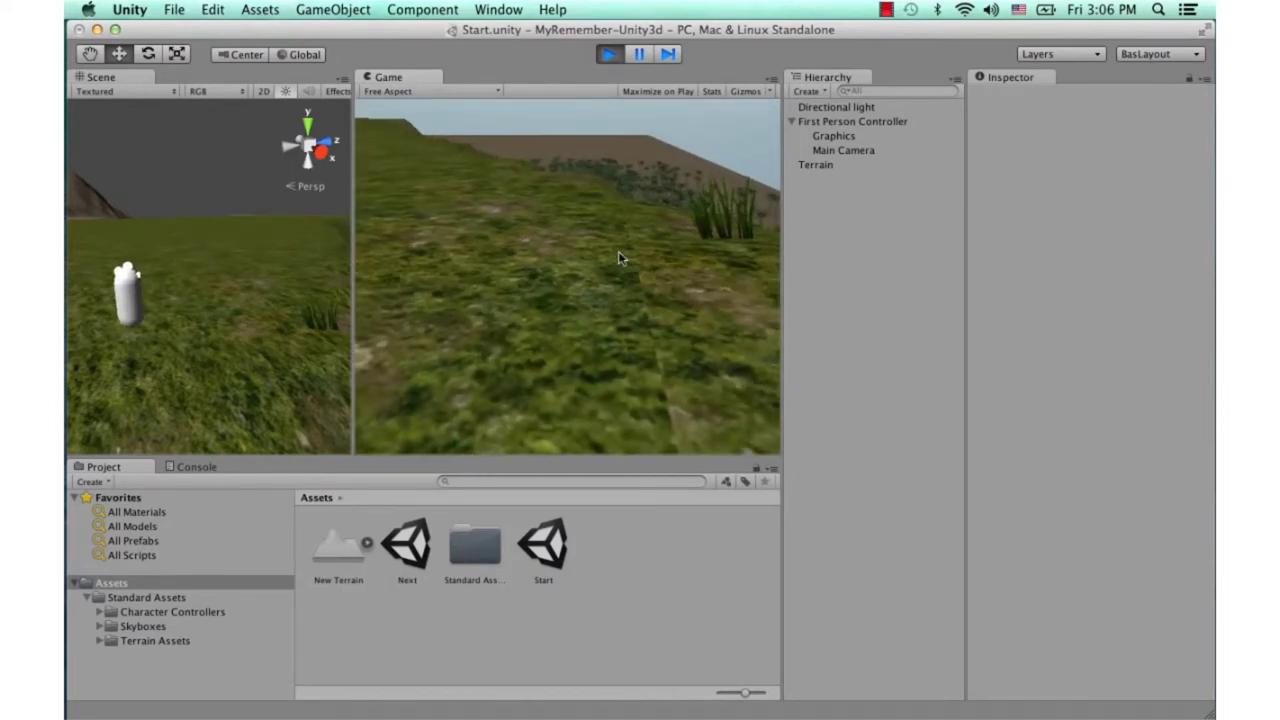
{"action": "key", "text": "d"}
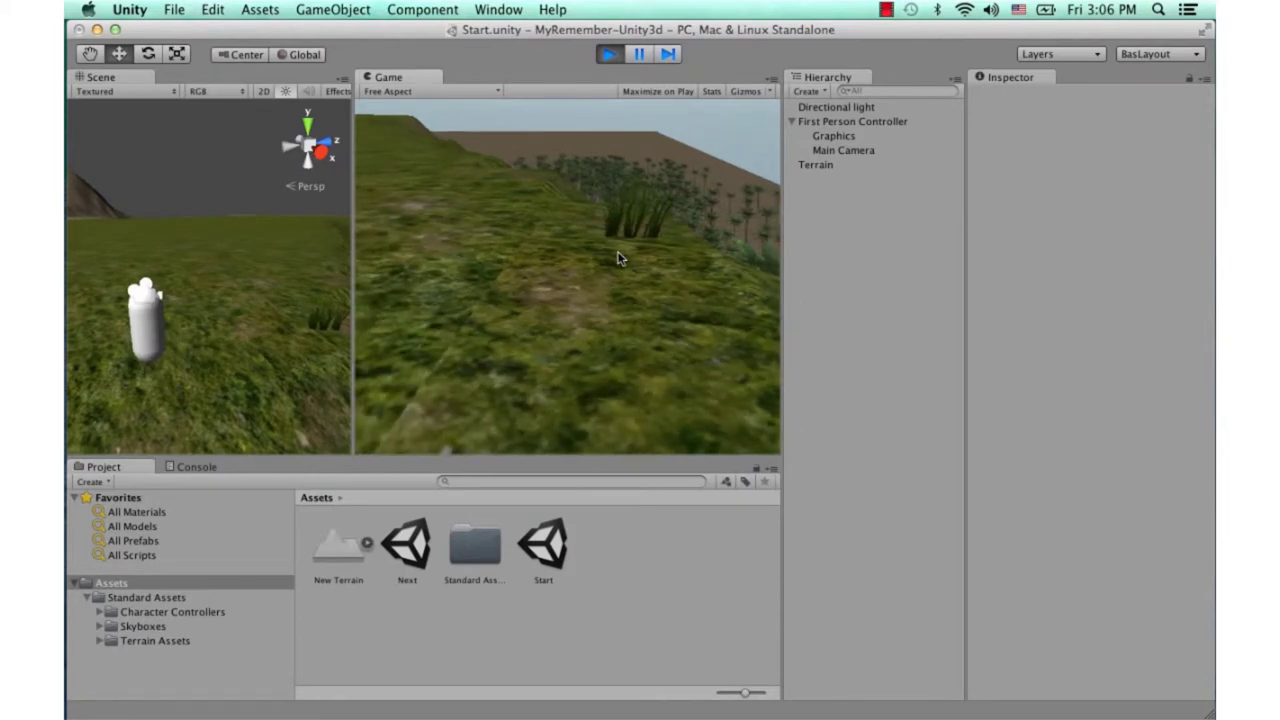
{"action": "key", "text": "s"}
{"action": "key", "text": "s"}
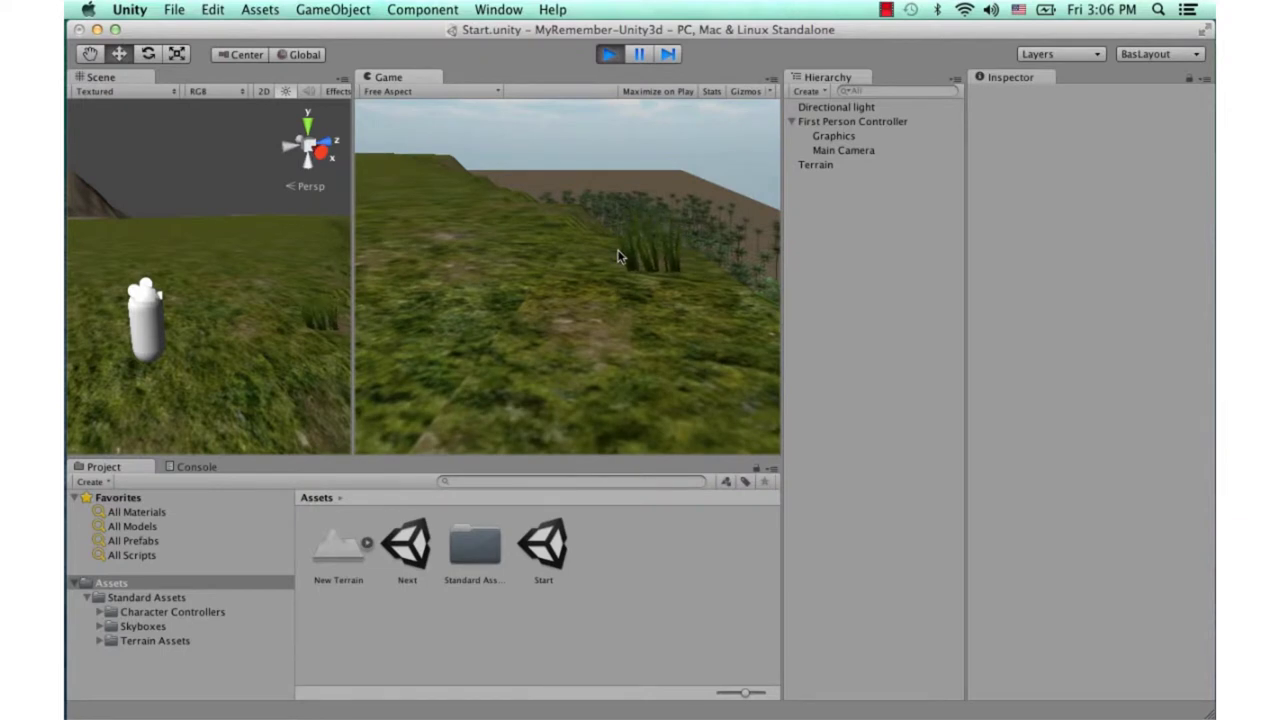
{"action": "key", "text": "s"}
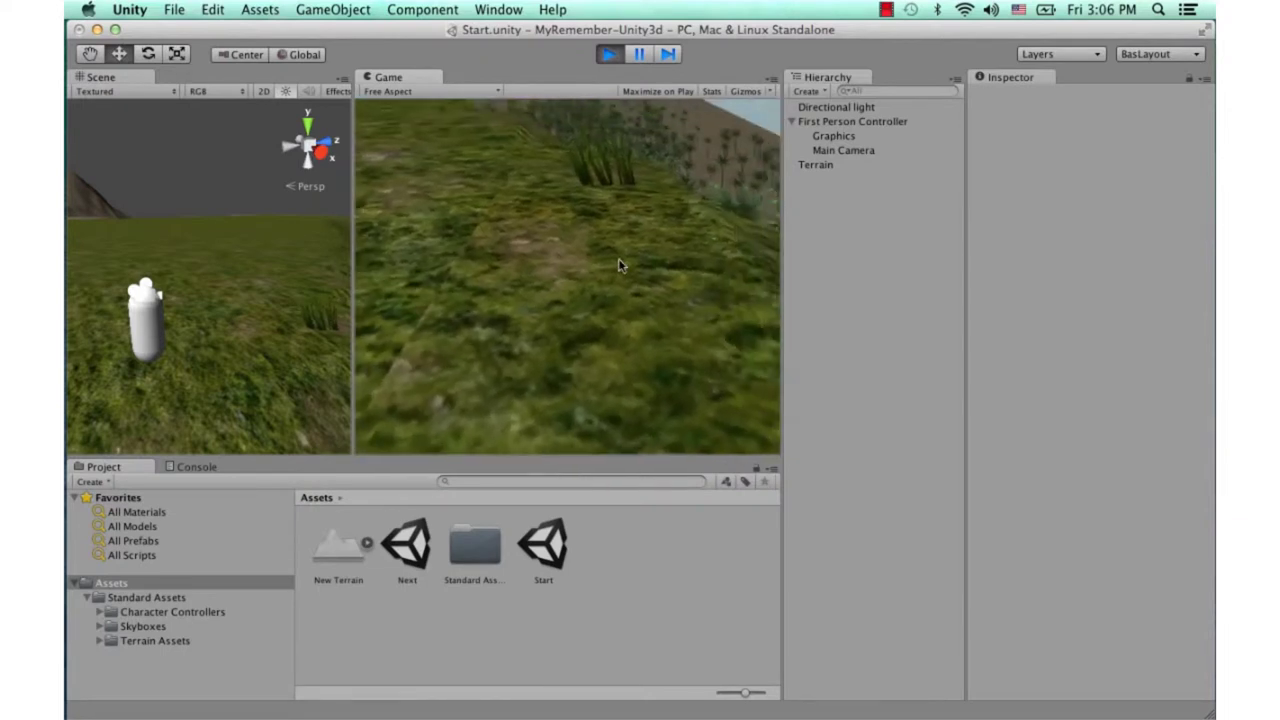
{"action": "key", "text": "s"}
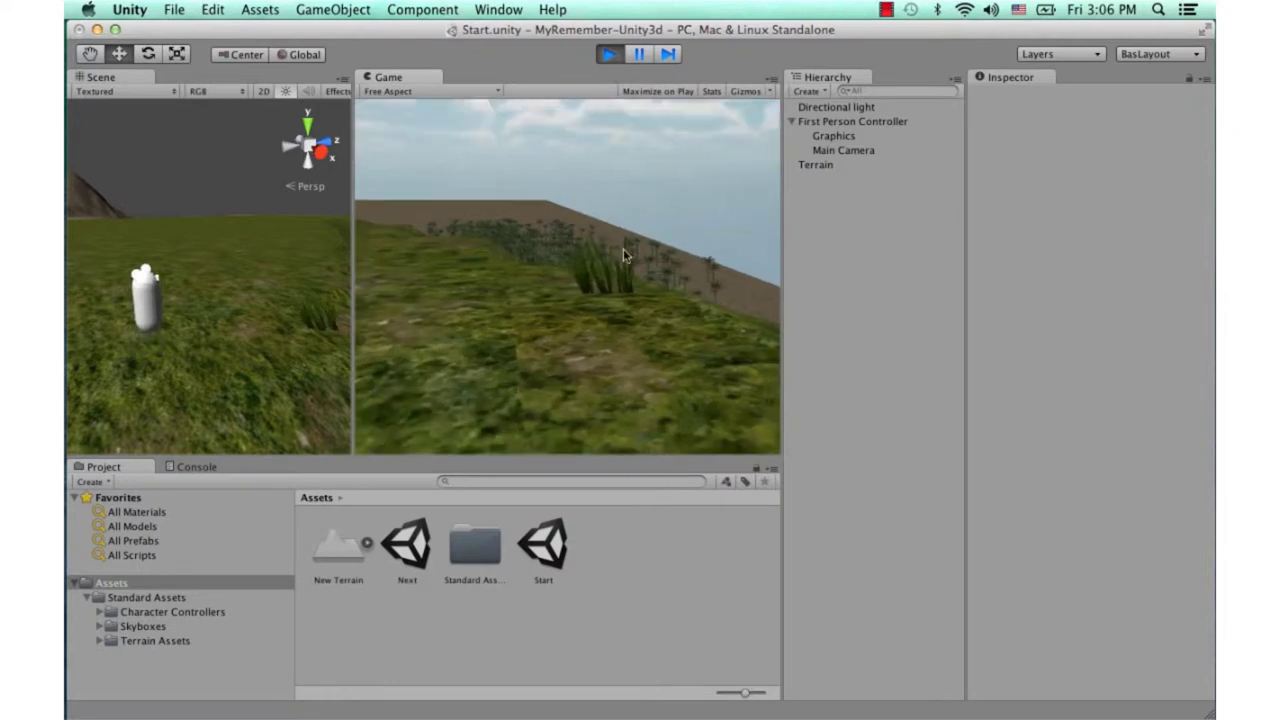
{"action": "key", "text": "s"}
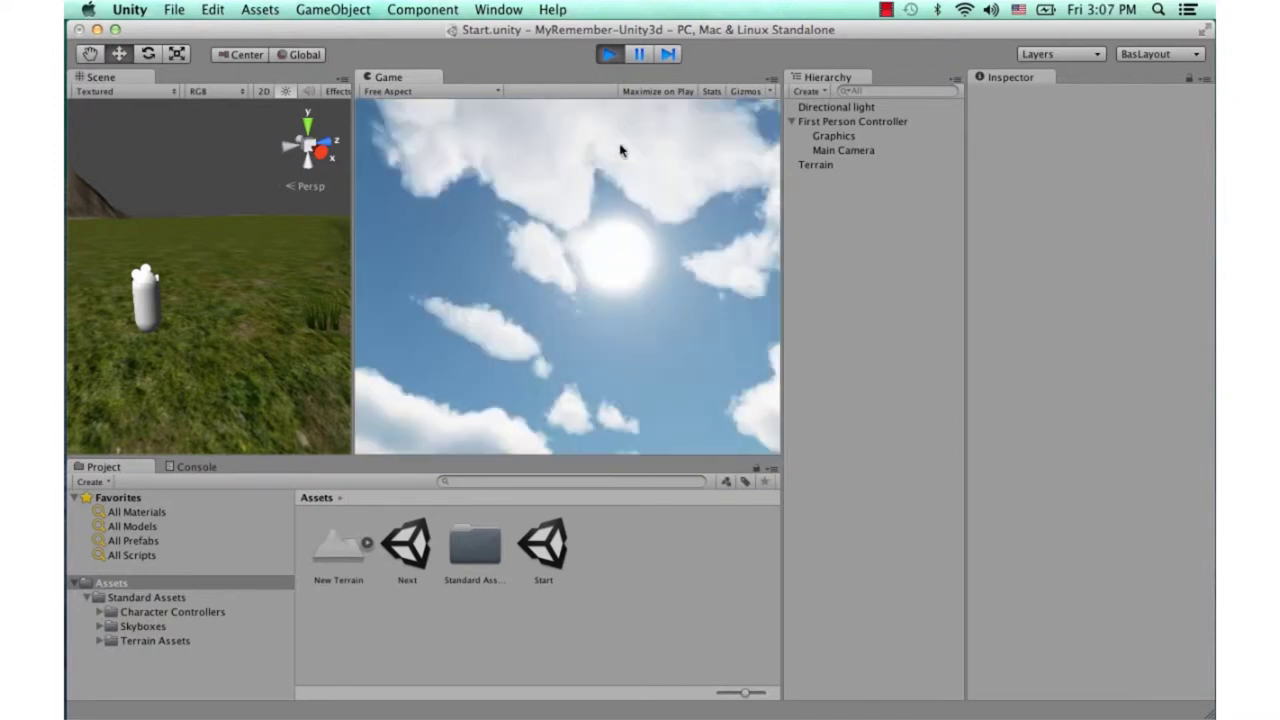
{"action": "left_click", "coordinate": [611, 53]}
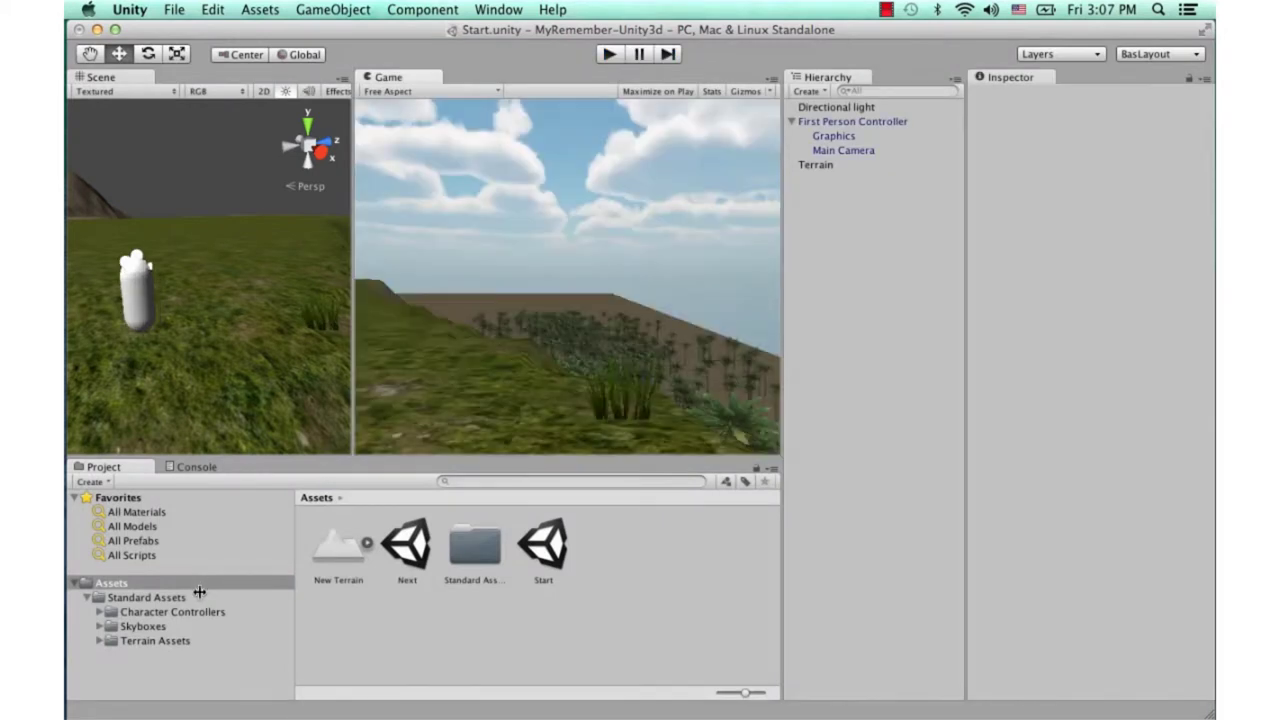
Create a new Javascript script named GameObjectMove in the Assets folder.
{"action": "left_click", "coordinate": [196, 594]}
{"action": "left_click", "coordinate": [196, 584]}
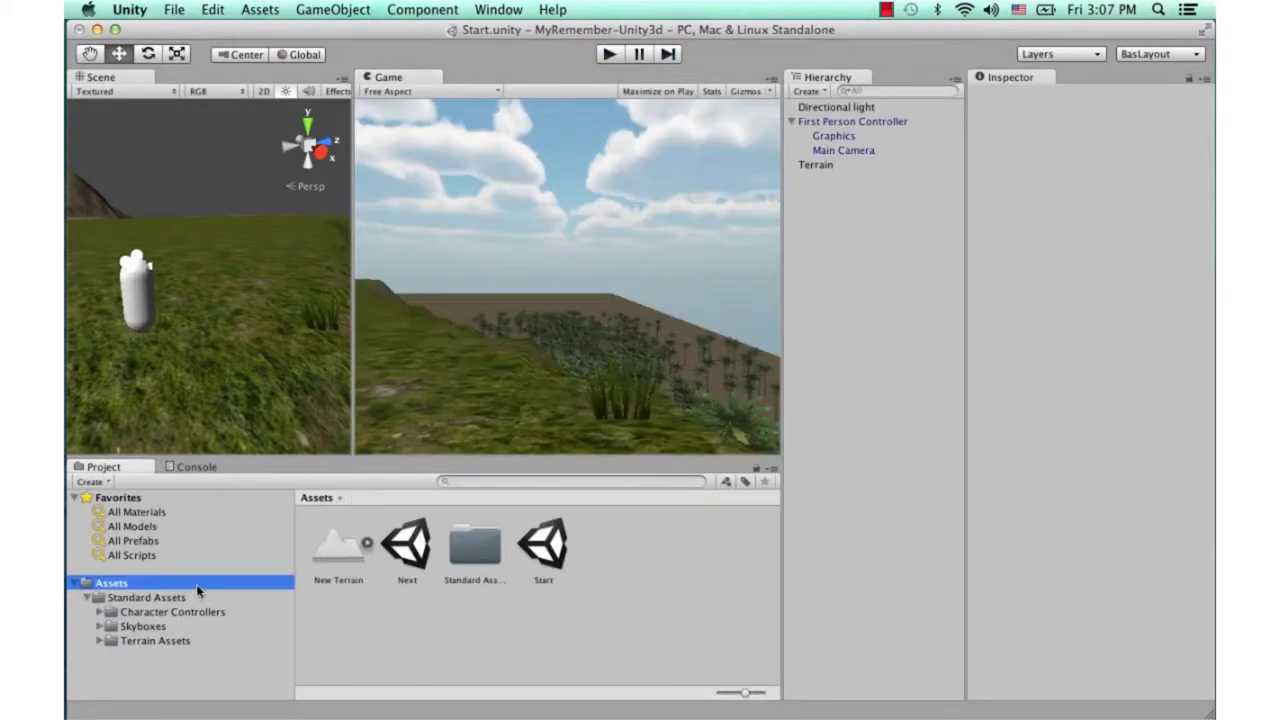
{"action": "right_click", "coordinate": [645, 594]}
{"action": "mouse_move", "coordinate": [794, 452]}
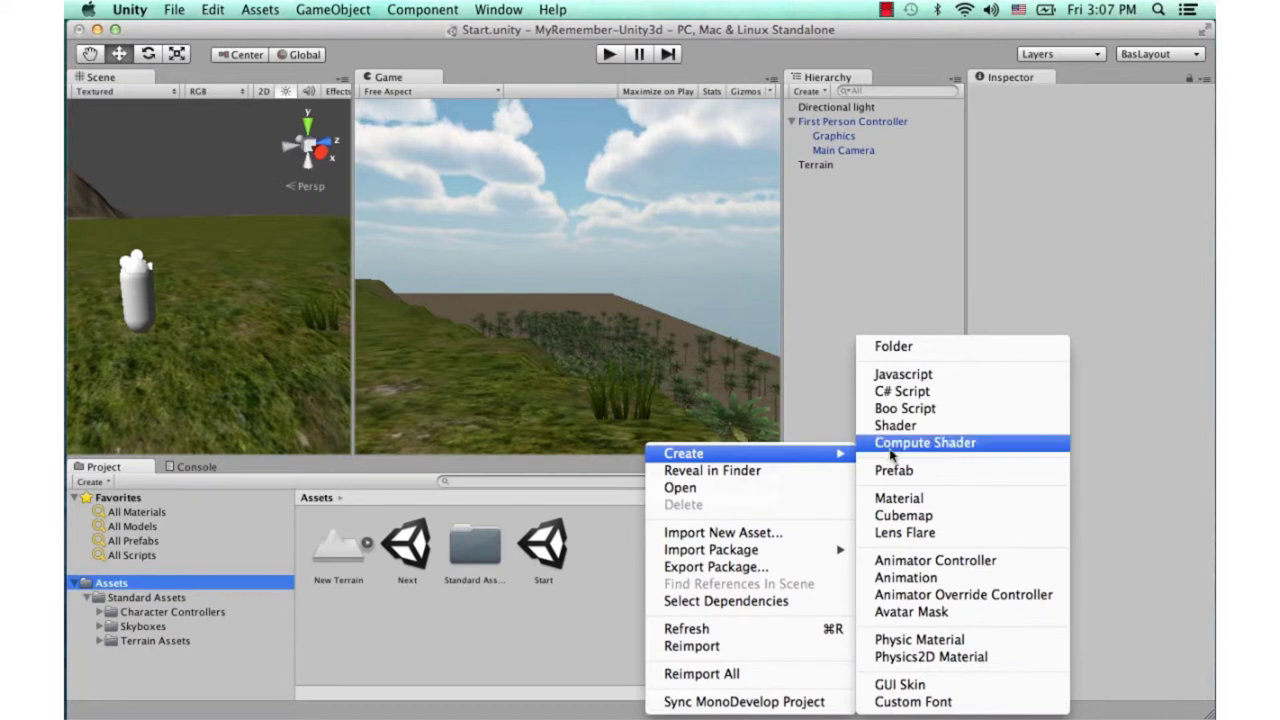
{"action": "left_click", "coordinate": [928, 378]}
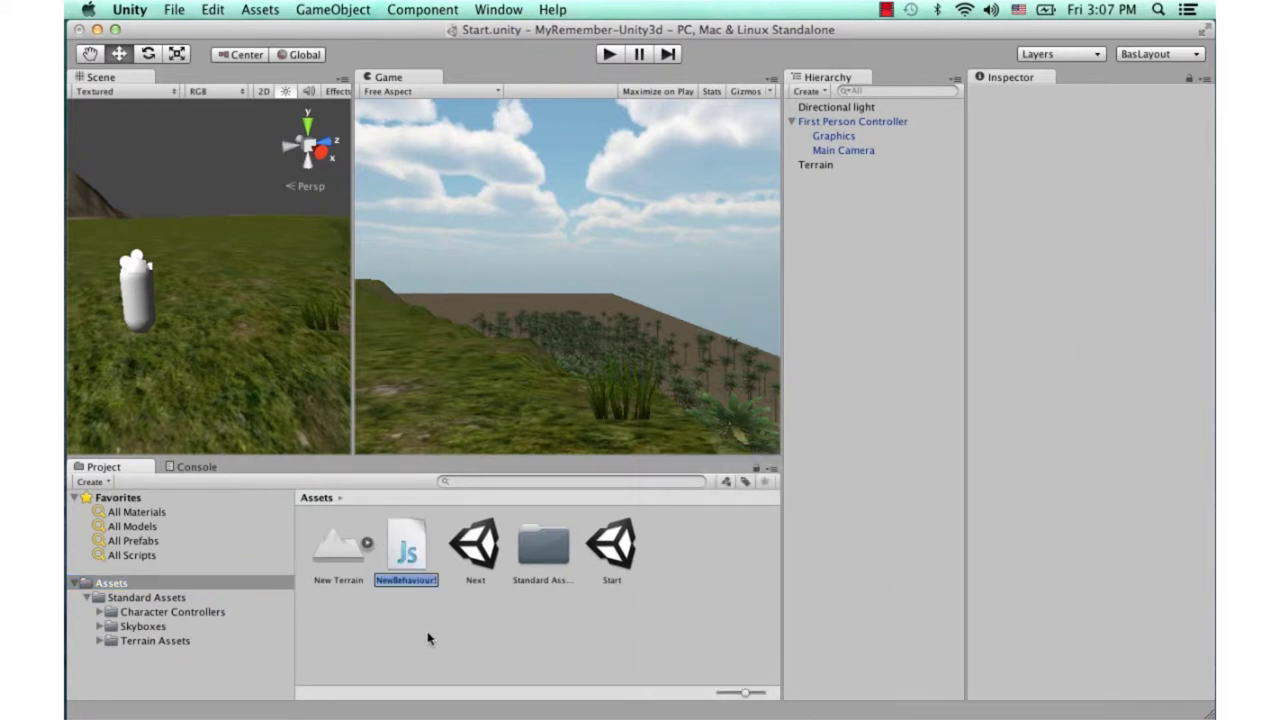
{"action": "type", "text": "GameO"}
{"action": "type", "text": "bjectMove"}
{"action": "key", "text": "Return"}
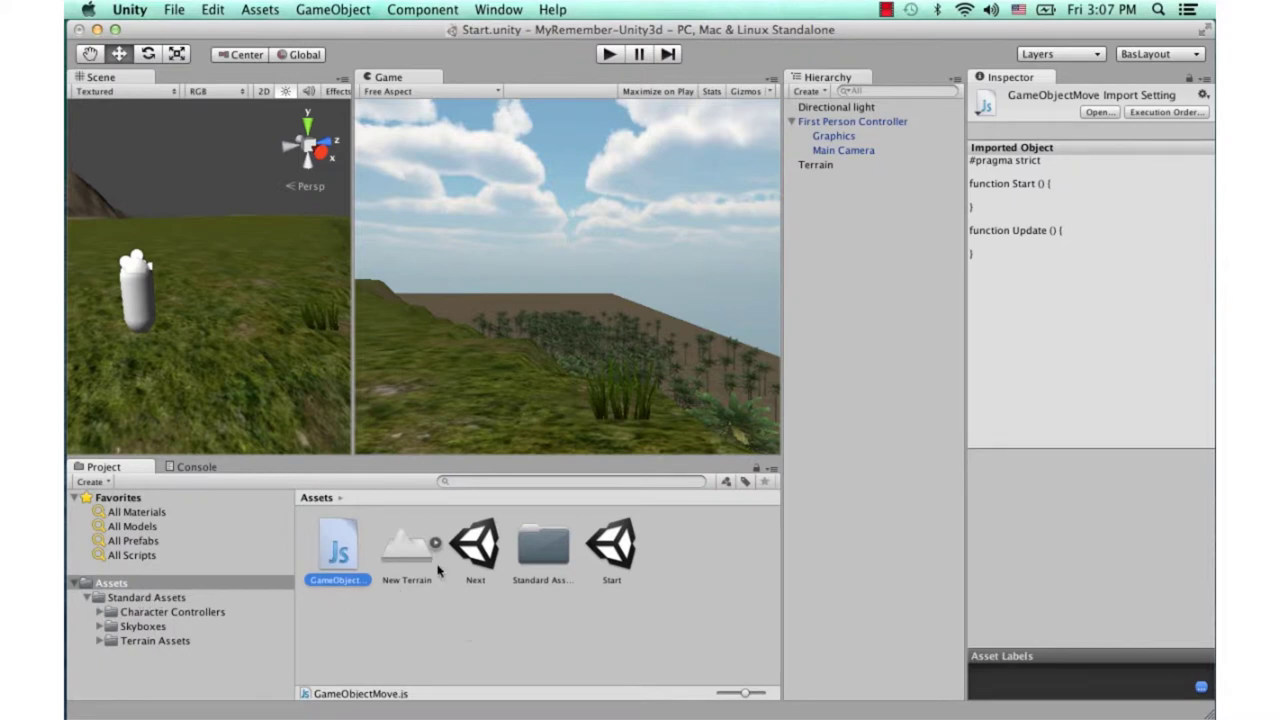
Create a MyScript folder, move GameObjectMove into it, and open the script in MonoDevelop.
{"action": "right_click", "coordinate": [613, 621]}
{"action": "mouse_move", "coordinate": [728, 453]}
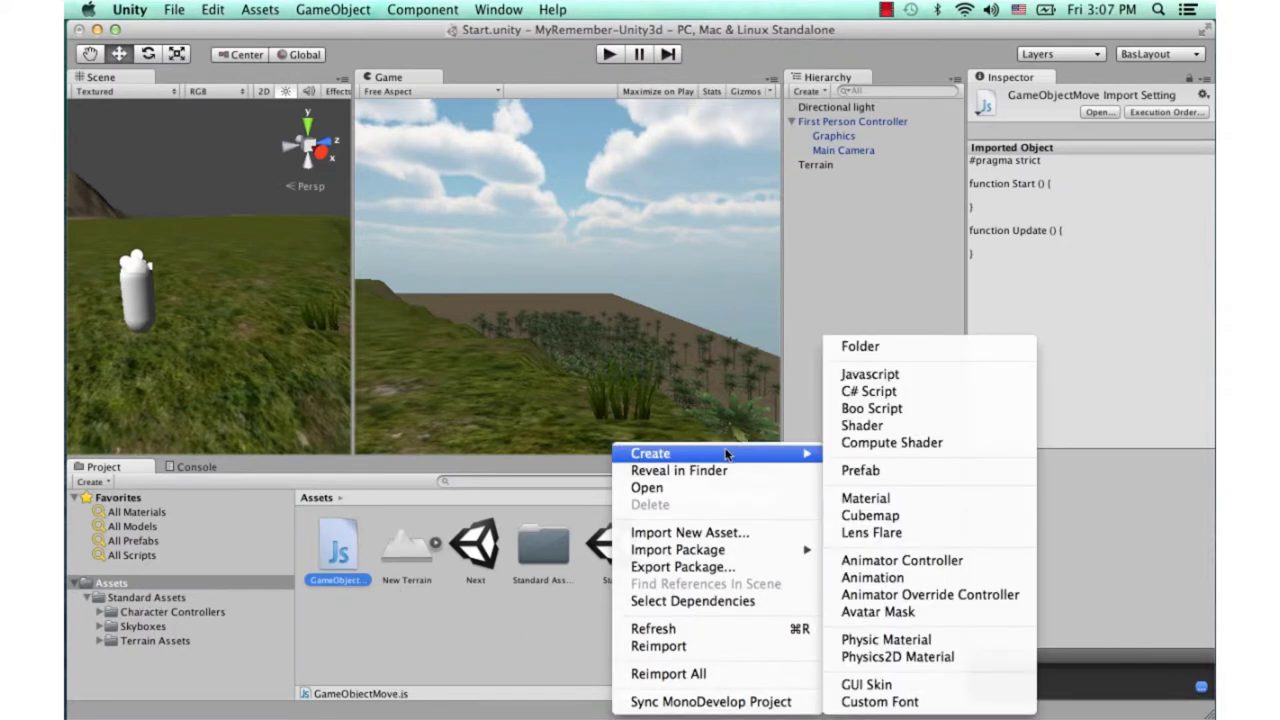
{"action": "left_click", "coordinate": [887, 355]}
{"action": "type", "text": "MyScript"}
{"action": "key", "text": "Return"}
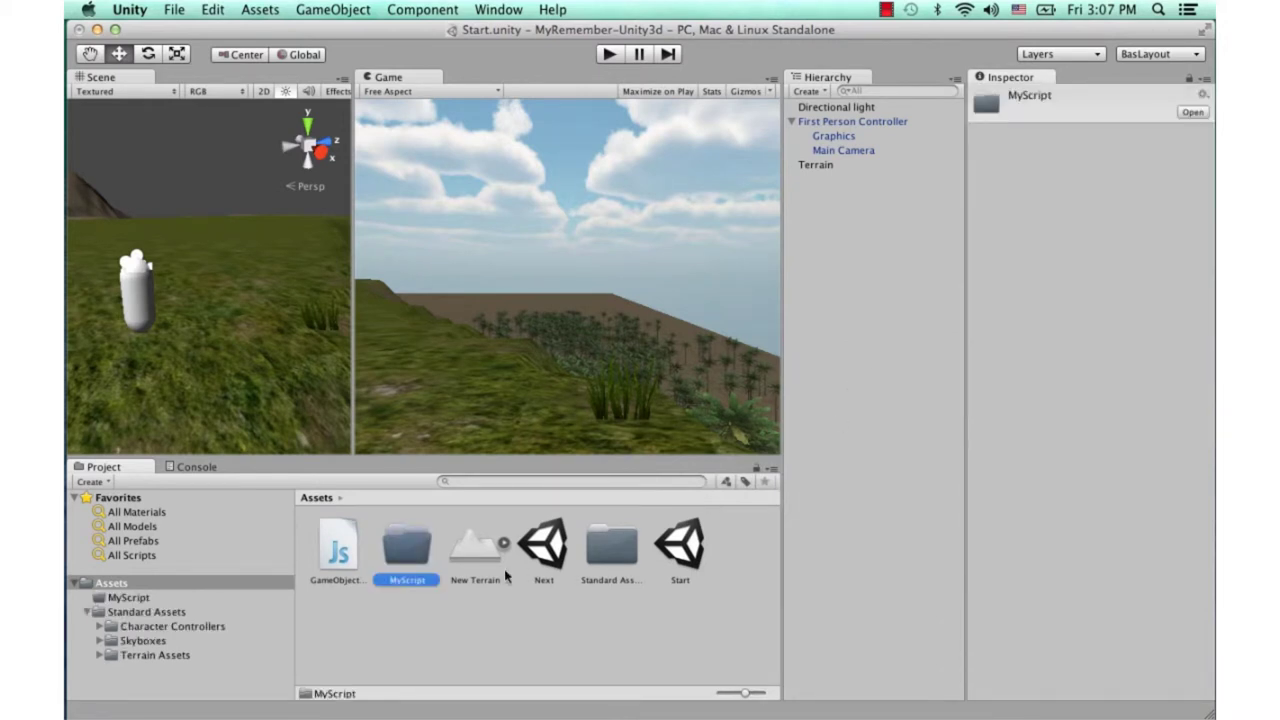
{"action": "left_click_drag", "start_coordinate": [340, 550], "coordinate": [409, 555]}
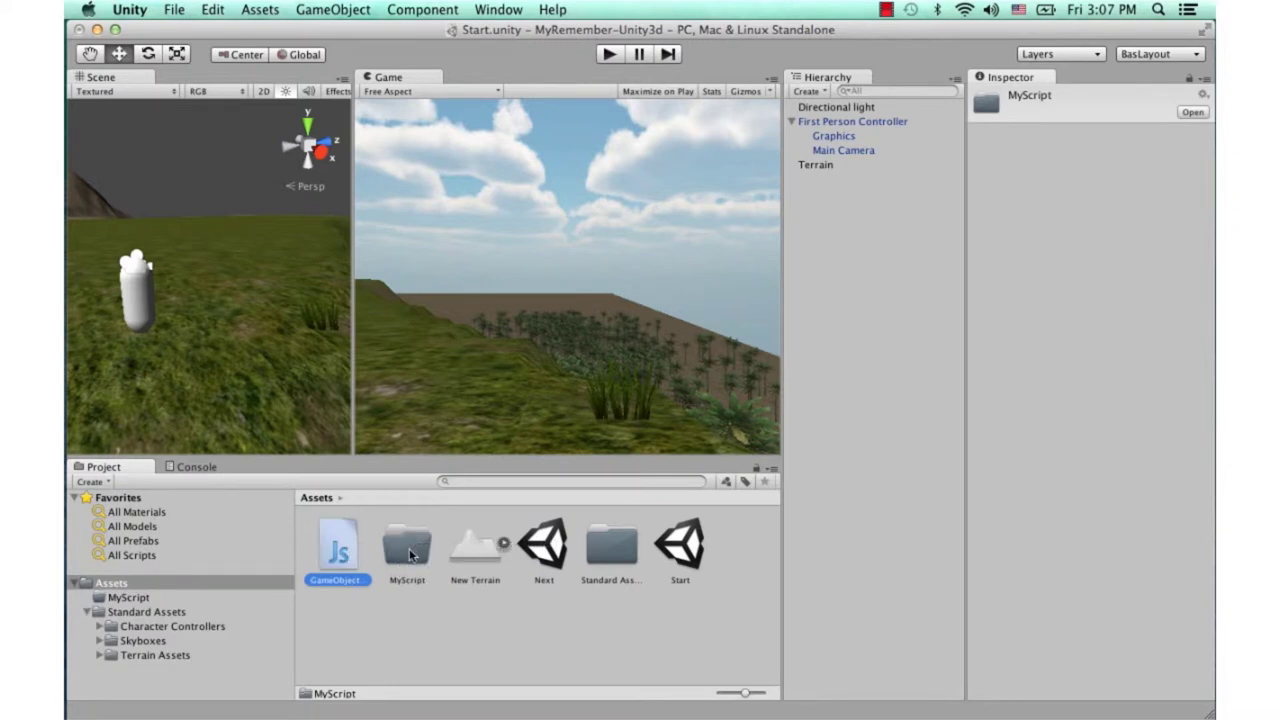
{"action": "double_click", "coordinate": [342, 554]}
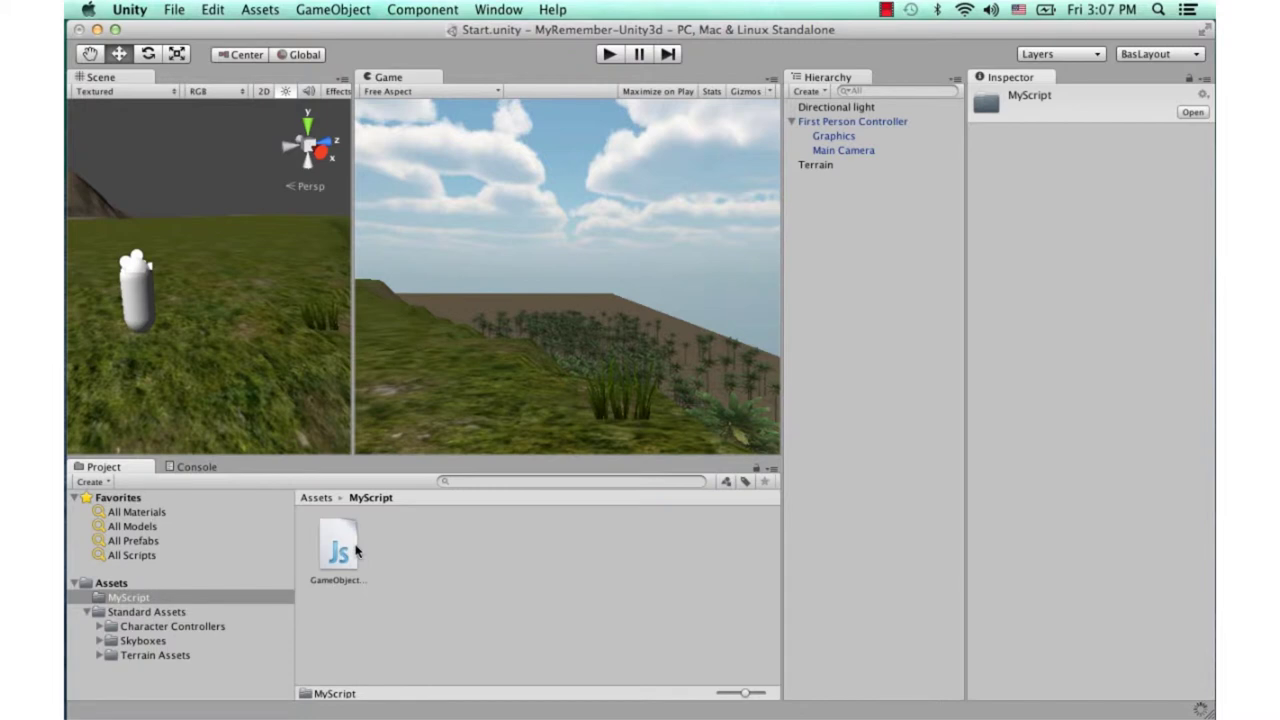
{"action": "double_click", "coordinate": [357, 551]}
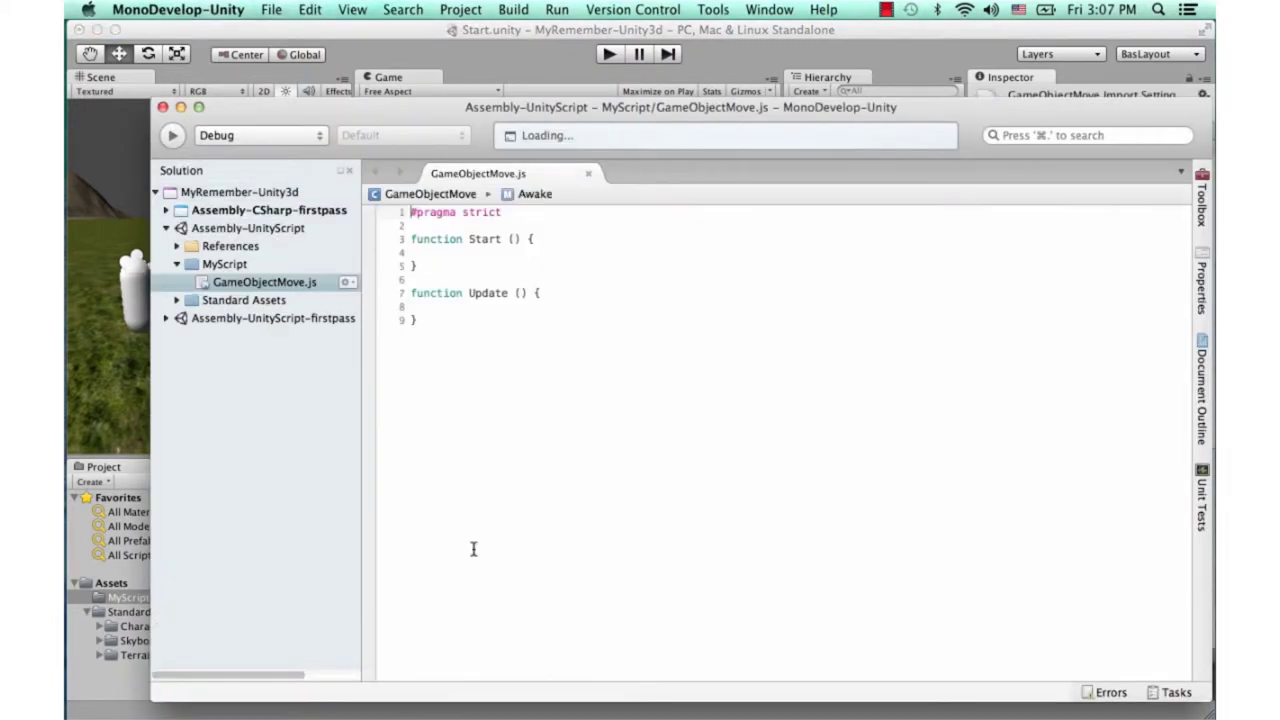
Add 'var GameObject : tt' below #pragma strict and save the script.
{"action": "left_click", "coordinate": [532, 219]}
{"action": "left_click", "coordinate": [528, 214]}
{"action": "key", "text": "Down"}
{"action": "key", "text": "Return"}
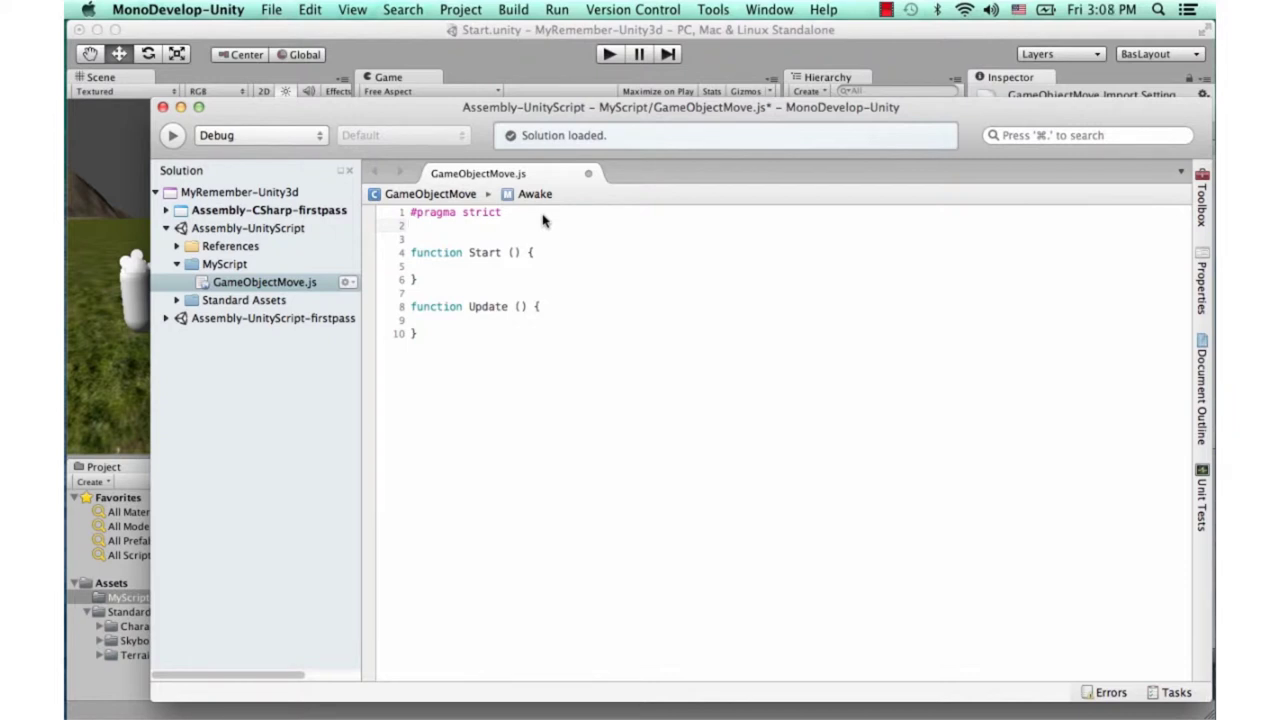
{"action": "type", "text": "var"}
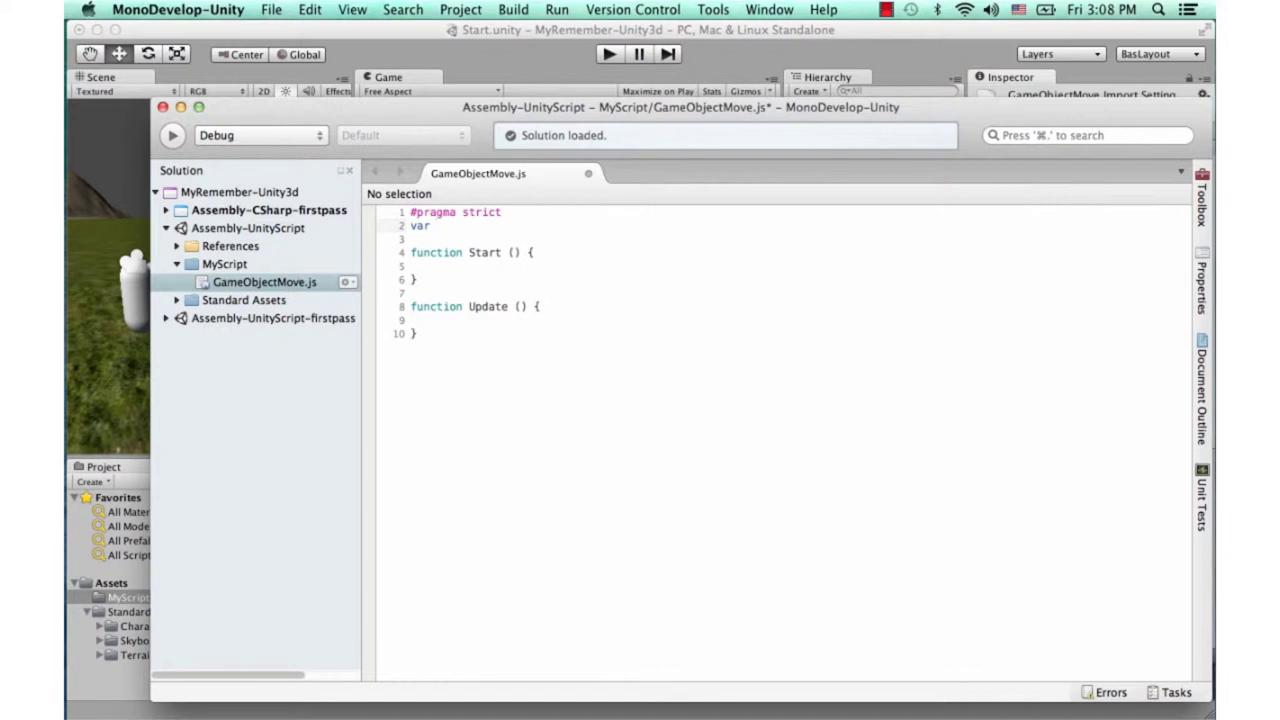
{"action": "type", "text": " Ga"}
{"action": "key", "text": "Return"}
{"action": "type", "text": ":"}
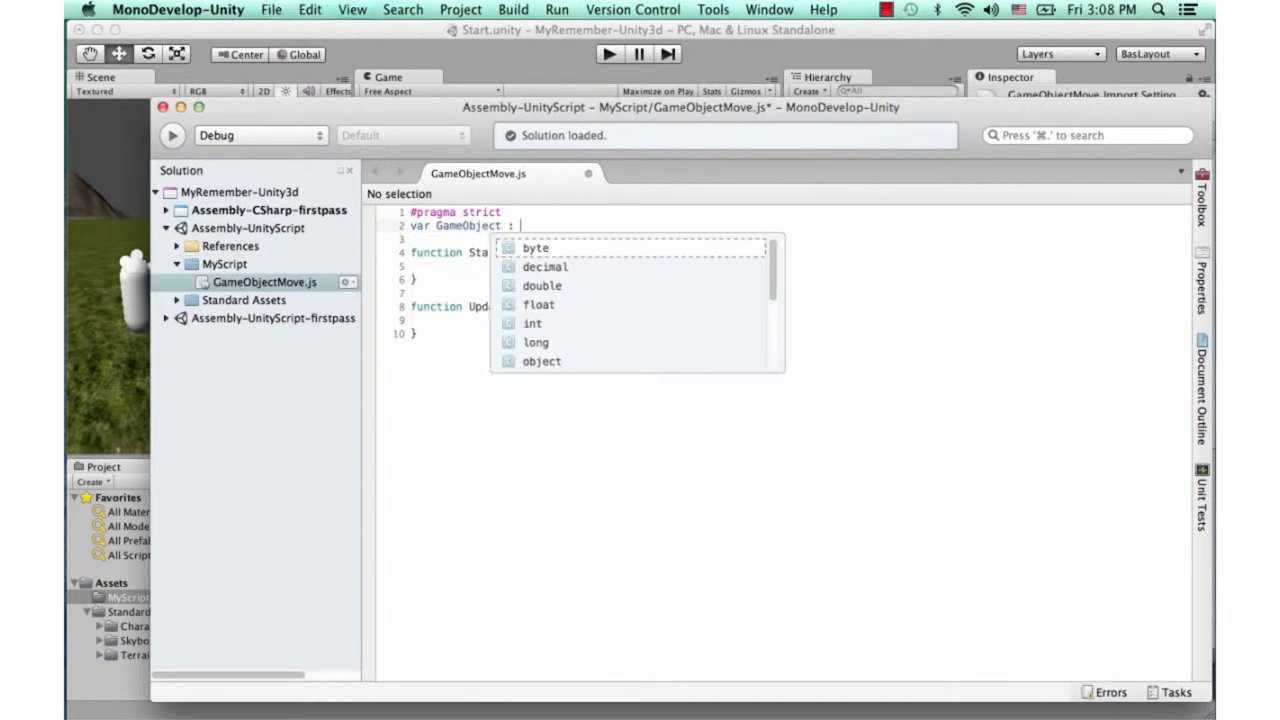
{"action": "type", "text": " tt"}
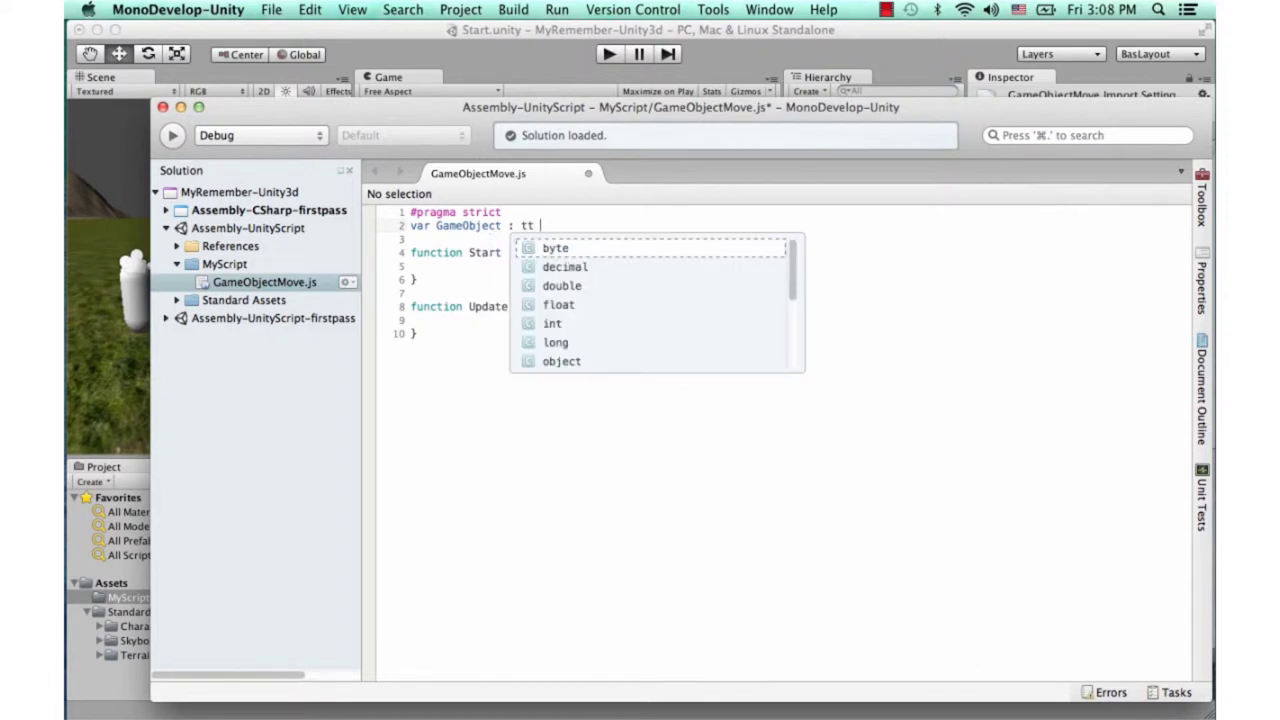
{"action": "key", "text": "Escape"}
{"action": "key", "text": "super+s"}
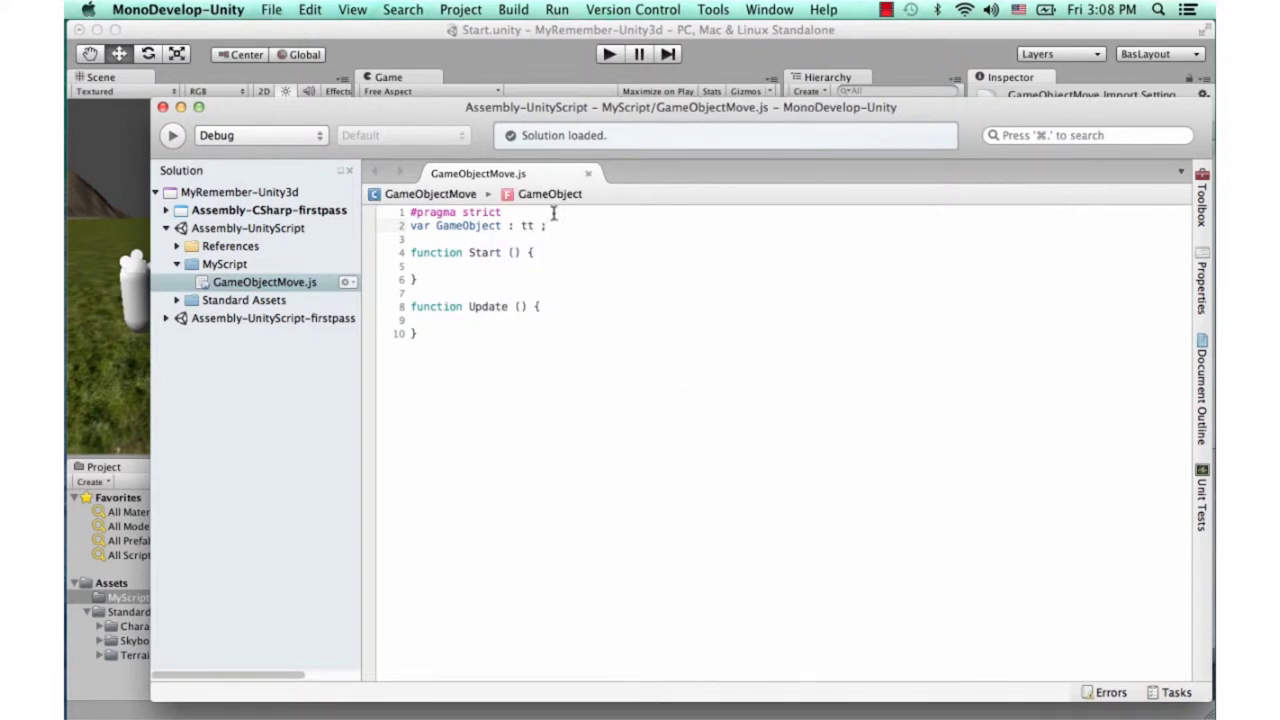
Try playing the scene in Unity, hit the tt compile error, and reopen the script.
{"action": "left_click", "coordinate": [620, 54]}
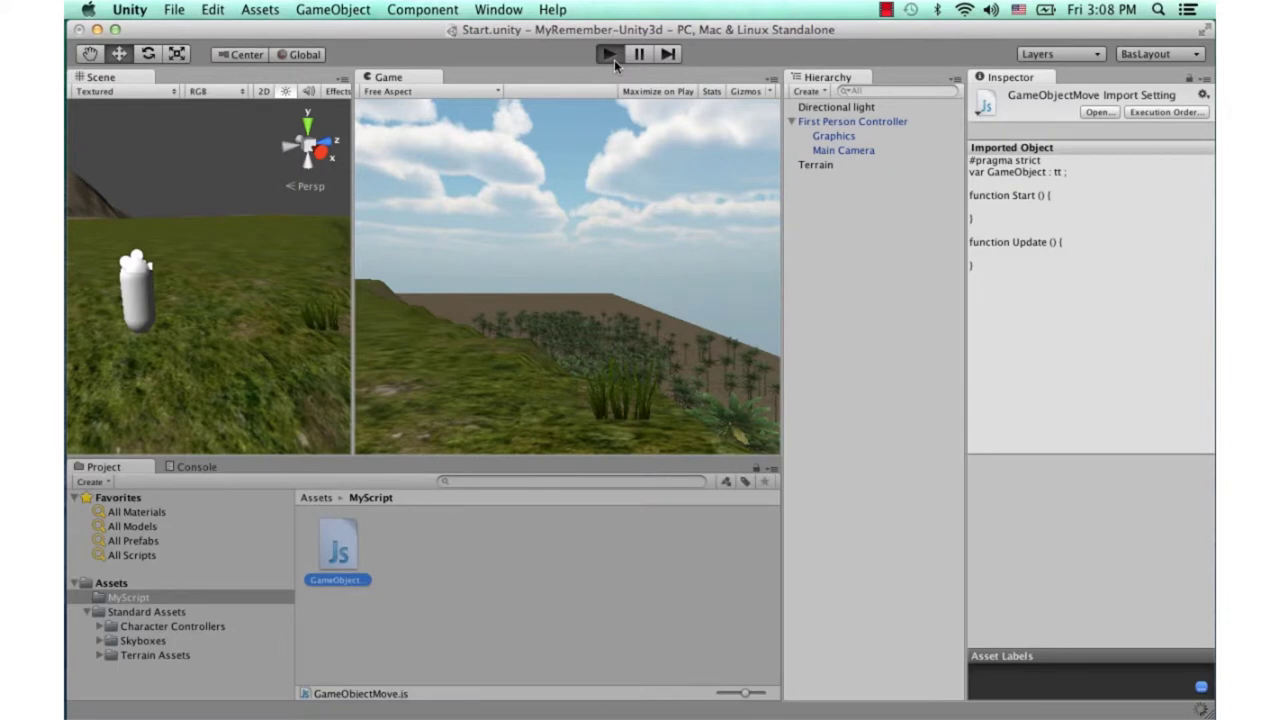
{"action": "left_click", "coordinate": [614, 57]}
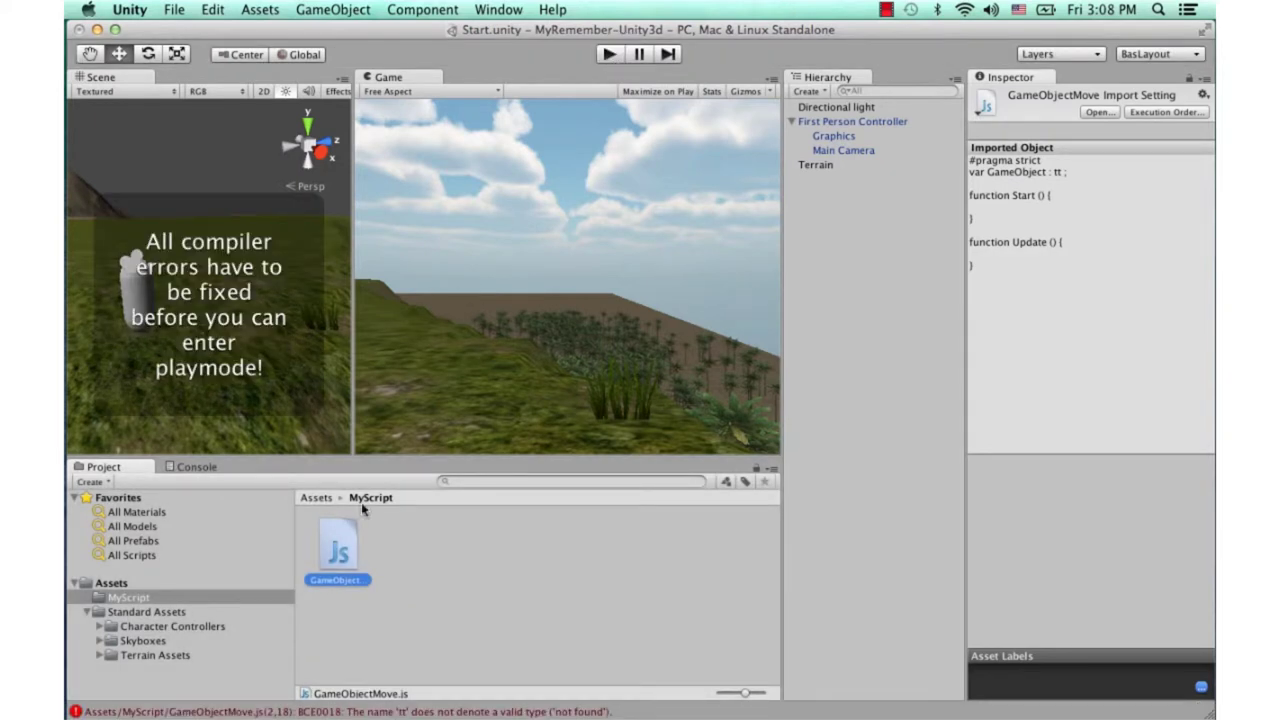
{"action": "double_click", "coordinate": [338, 542]}
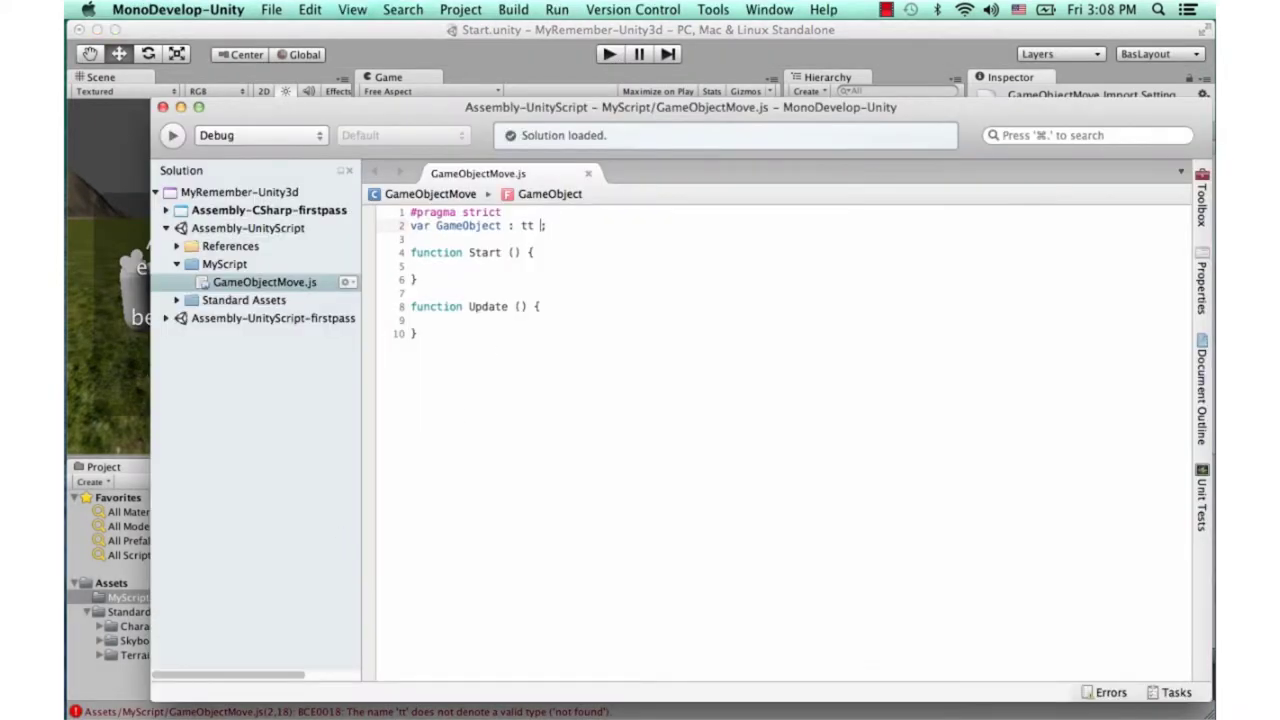
Change line 2 to 'var tt : GameObject;', save, and return to Unity.
{"action": "key", "text": "BackSpace"}
{"action": "key", "text": "BackSpace"}
{"action": "key", "text": "BackSpace"}
{"action": "key", "text": "BackSpace"}
{"action": "key", "text": "BackSpace"}
{"action": "key", "text": "BackSpace"}
{"action": "key", "text": "BackSpace"}
{"action": "key", "text": "BackSpace"}
{"action": "key", "text": "BackSpace"}
{"action": "key", "text": "BackSpace"}
{"action": "key", "text": "BackSpace"}
{"action": "key", "text": "BackSpace"}
{"action": "key", "text": "BackSpace"}
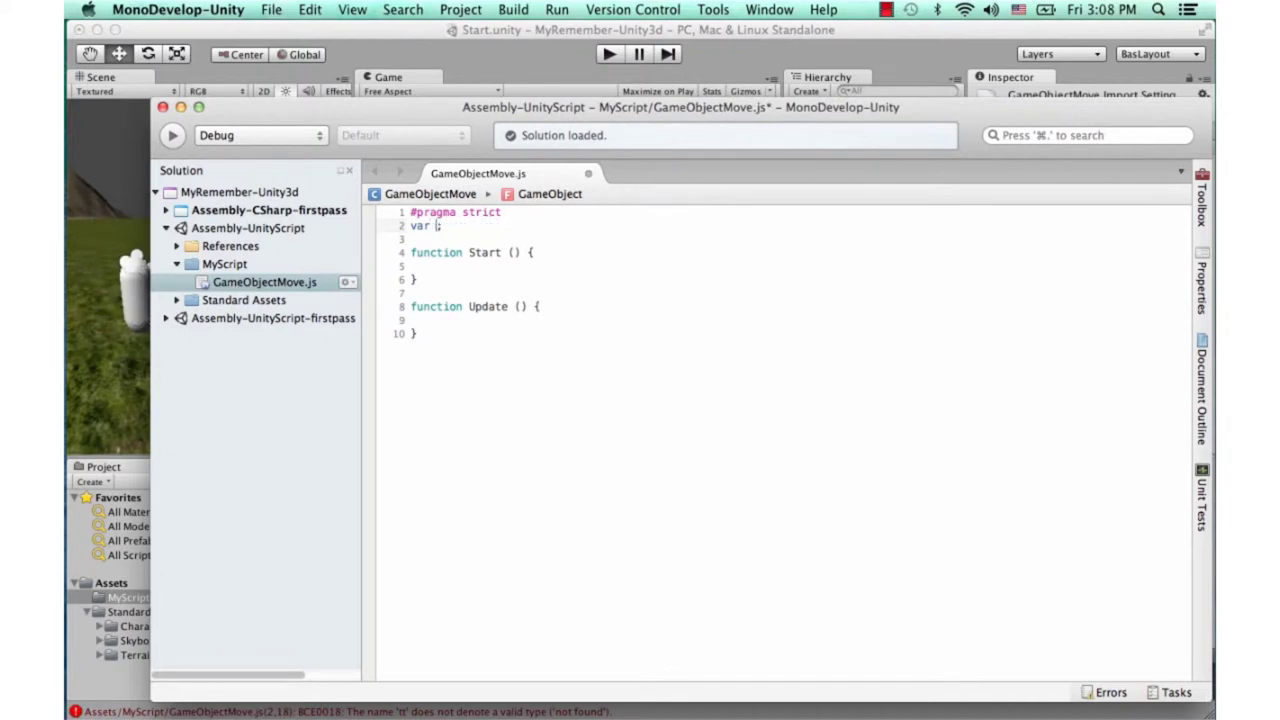
{"action": "type", "text": "tt : g"}
{"action": "key", "text": "BackSpace"}
{"action": "type", "text": "GameObject"}
{"action": "key", "text": "super+s"}
{"action": "left_click", "coordinate": [560, 215]}
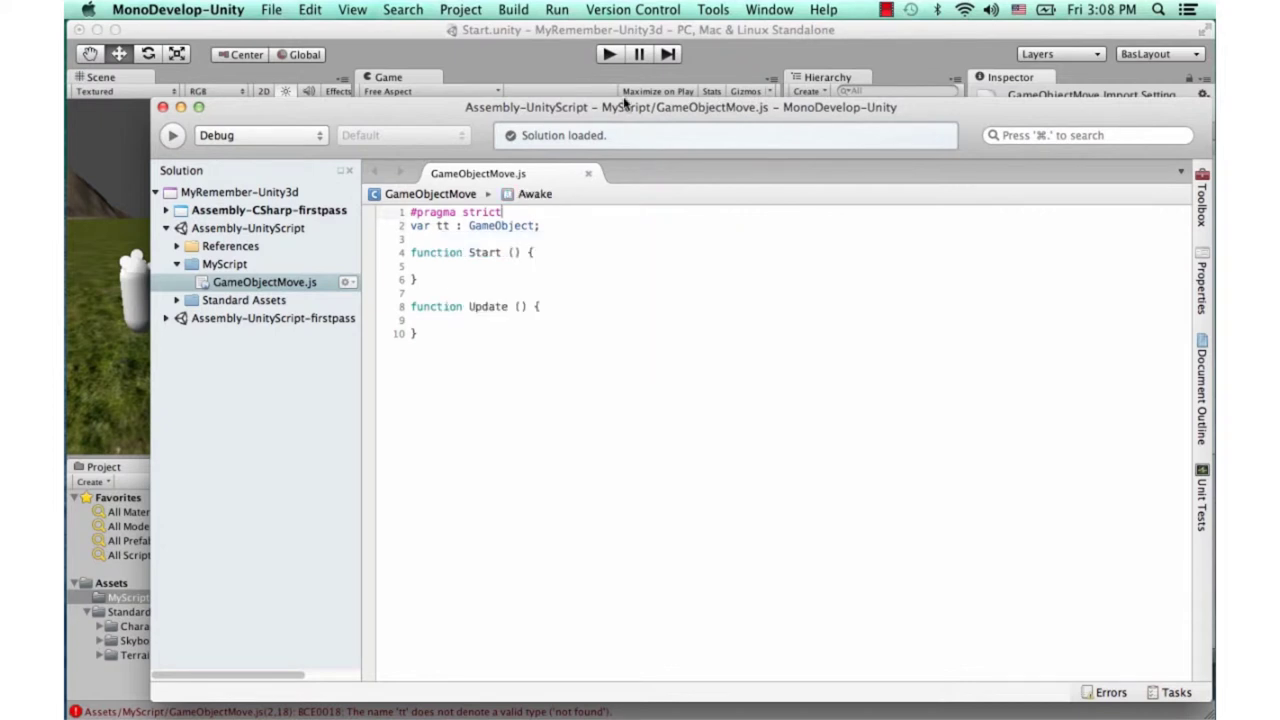
{"action": "left_click", "coordinate": [609, 58]}
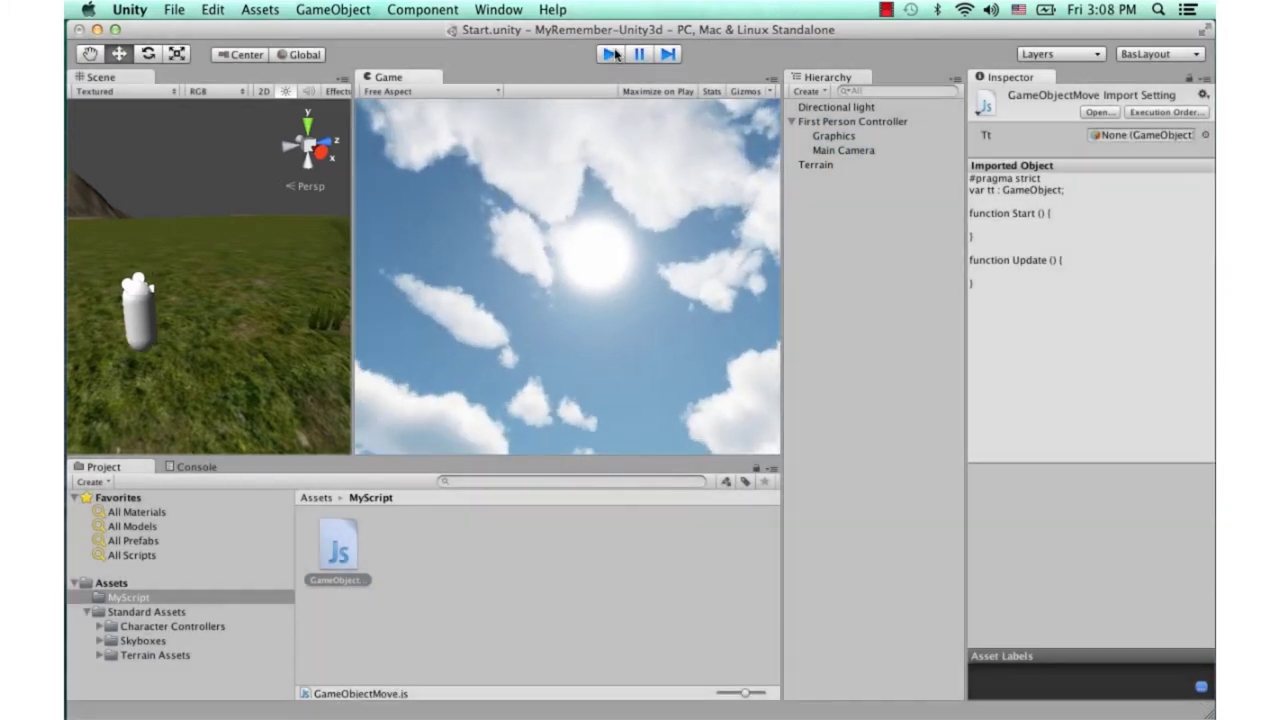
Stop play mode and create an empty game object named Script.
{"action": "left_click", "coordinate": [615, 54]}
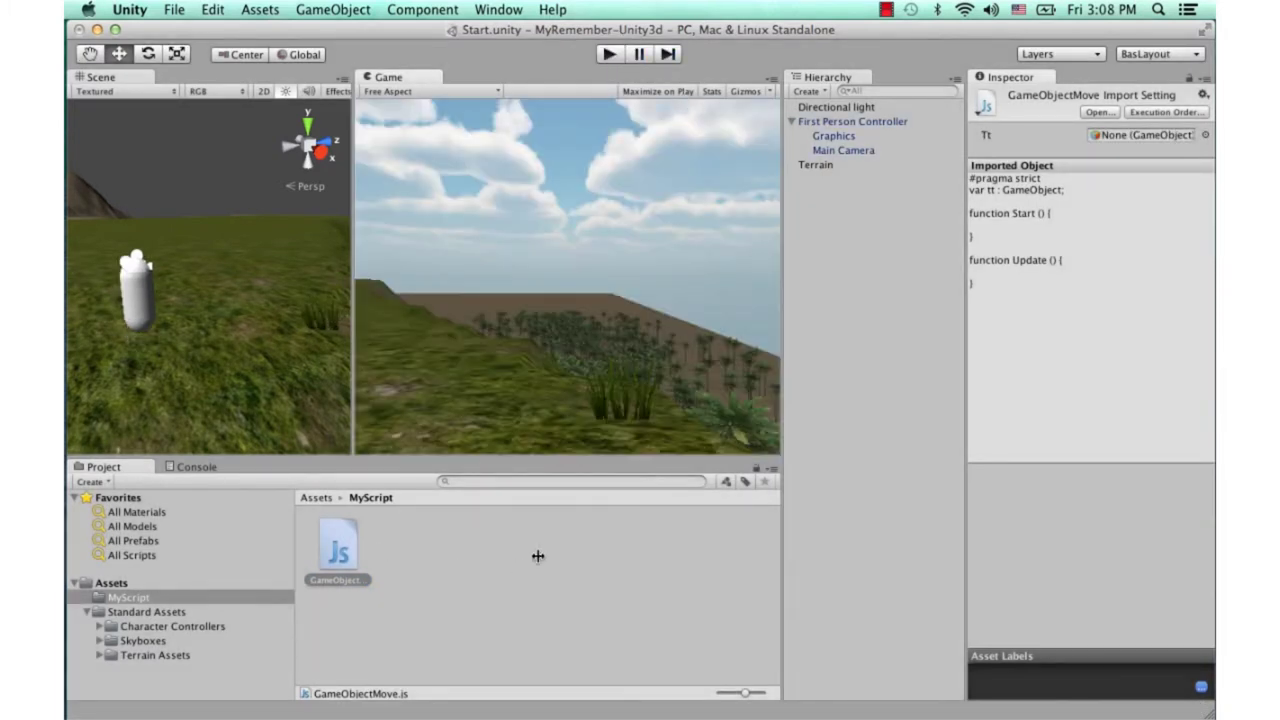
{"action": "left_click", "coordinate": [426, 550]}
{"action": "left_click", "coordinate": [360, 549]}
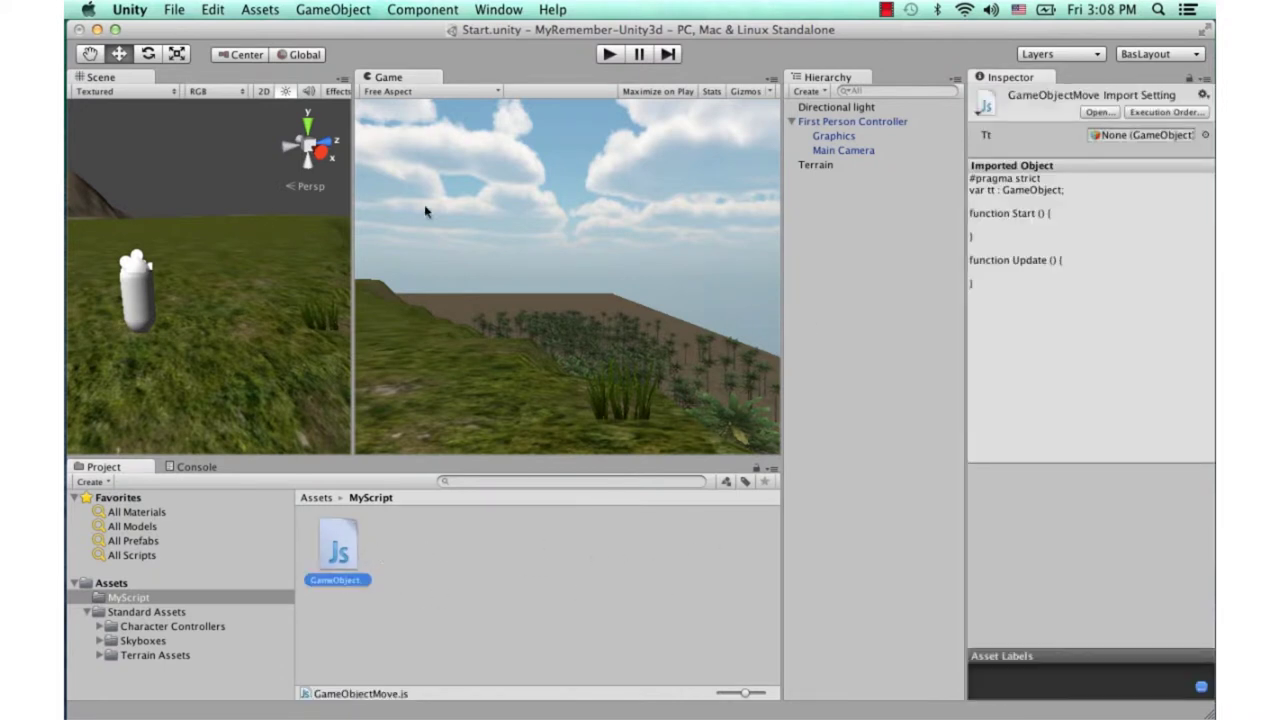
{"action": "left_click", "coordinate": [366, 10]}
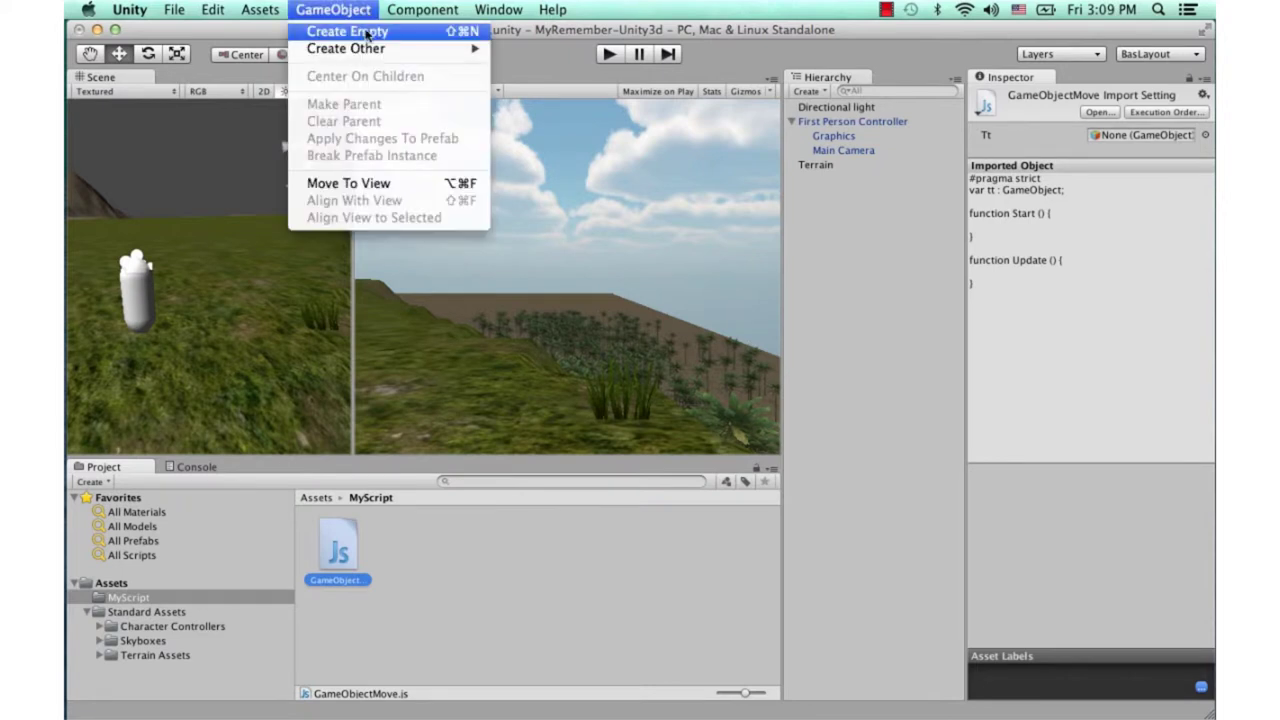
{"action": "left_click", "coordinate": [383, 33]}
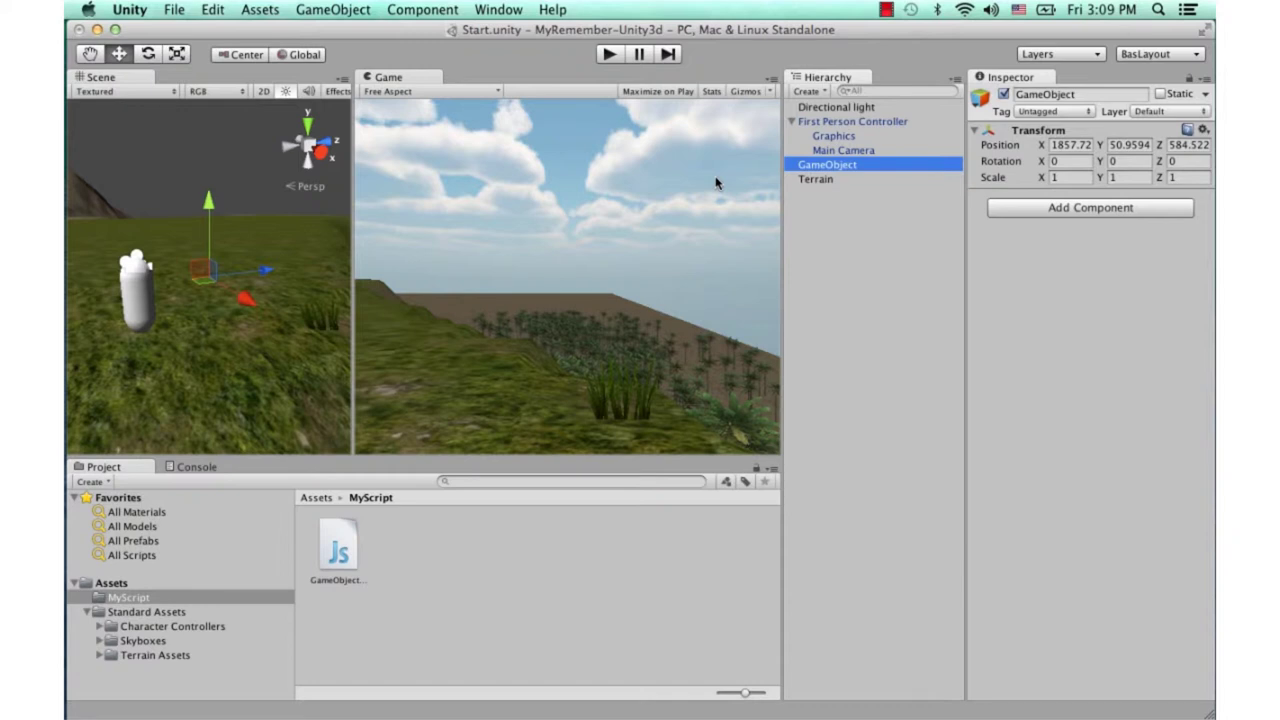
{"action": "key", "text": "Return"}
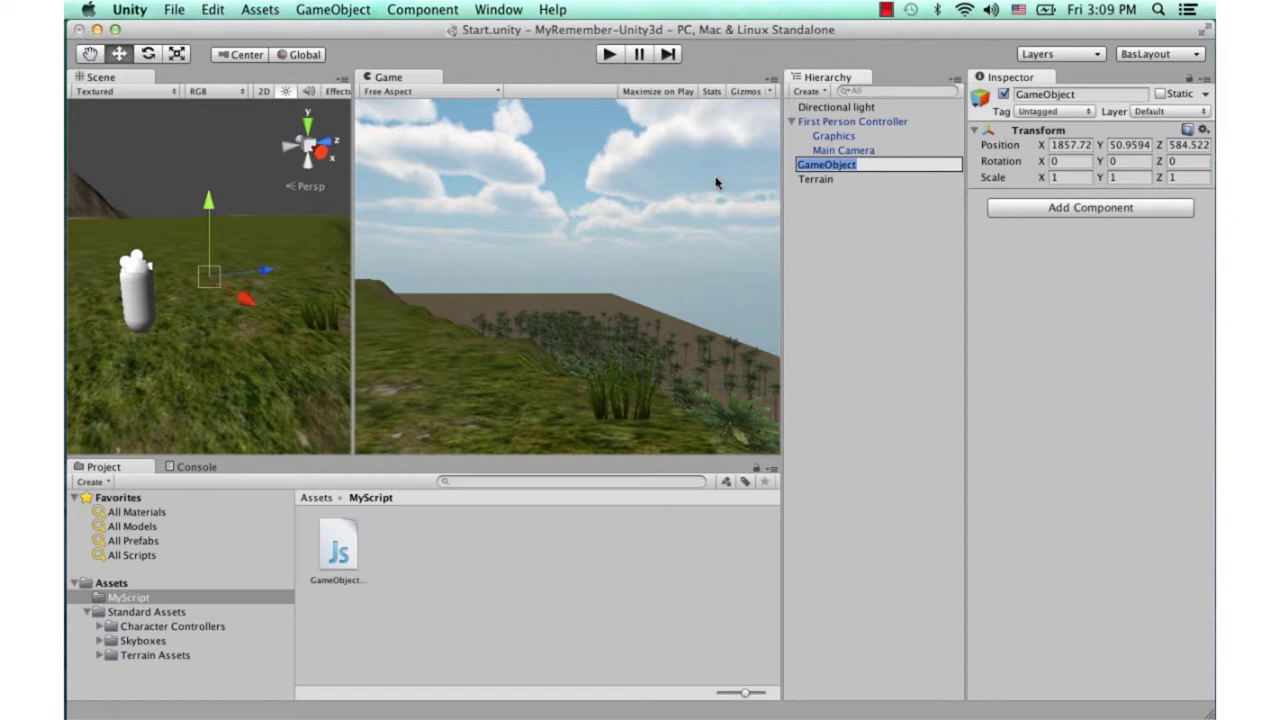
{"action": "type", "text": "Sc"}
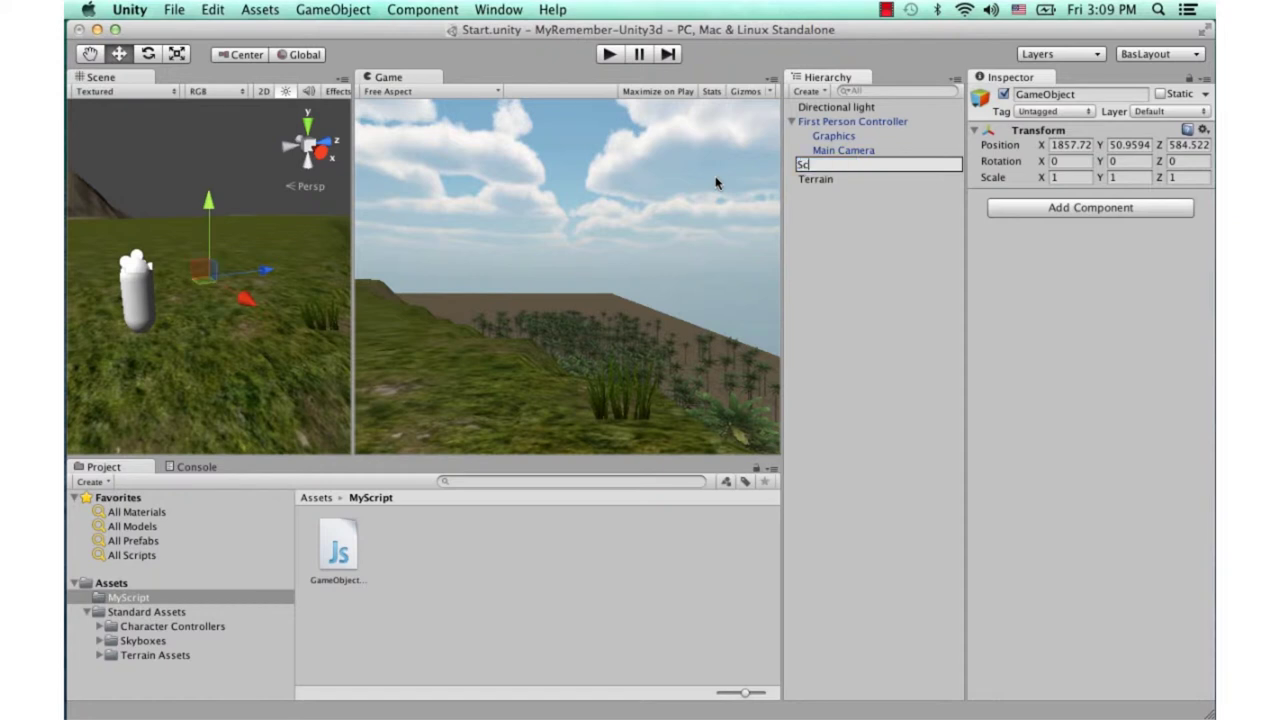
{"action": "type", "text": "ript"}
{"action": "key", "text": "Return"}
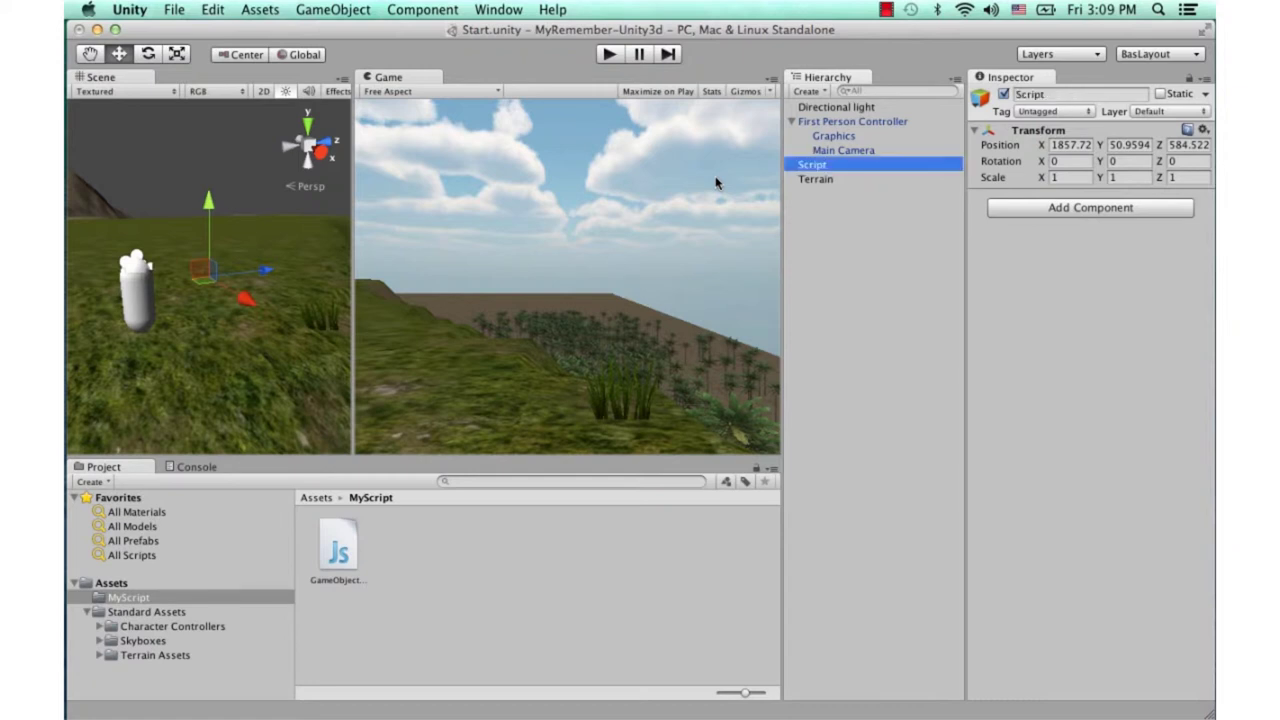
Attach GameObjectMove.js to the Script object and check its components.
{"action": "left_click", "coordinate": [360, 558]}
{"action": "left_click_drag", "start_coordinate": [362, 560], "coordinate": [815, 174]}
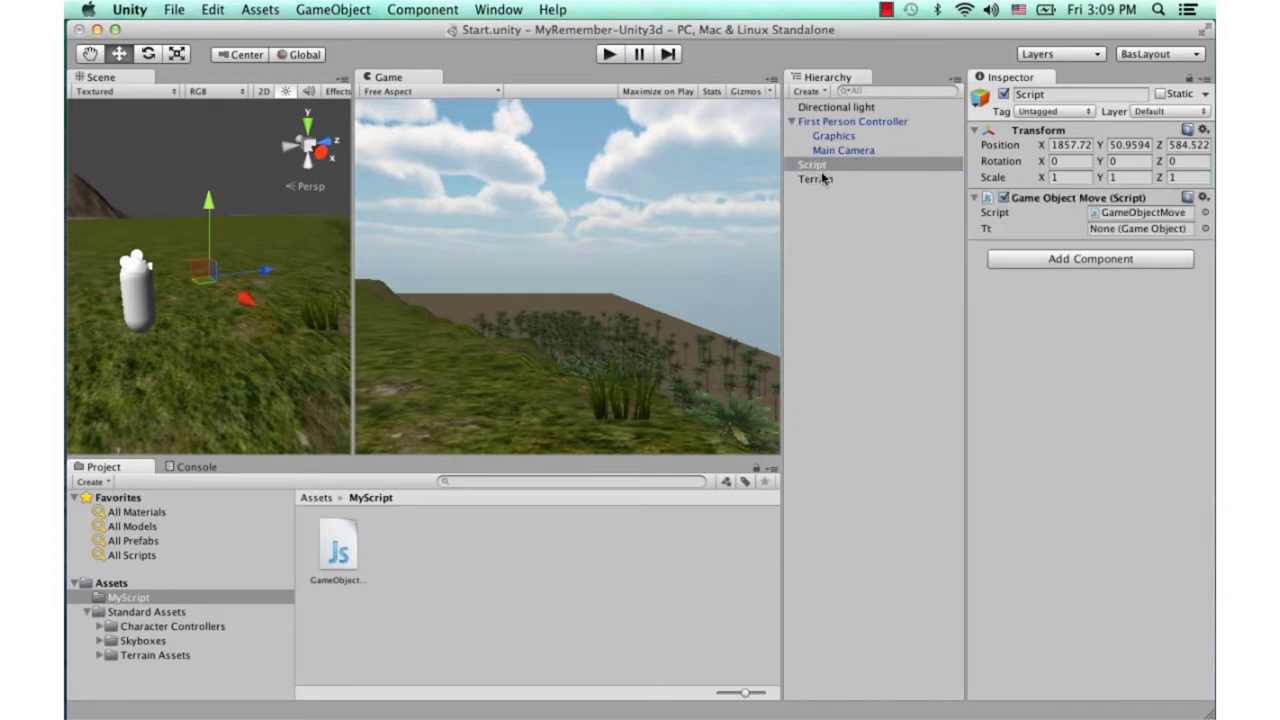
{"action": "left_click", "coordinate": [818, 179]}
{"action": "left_click", "coordinate": [828, 165]}
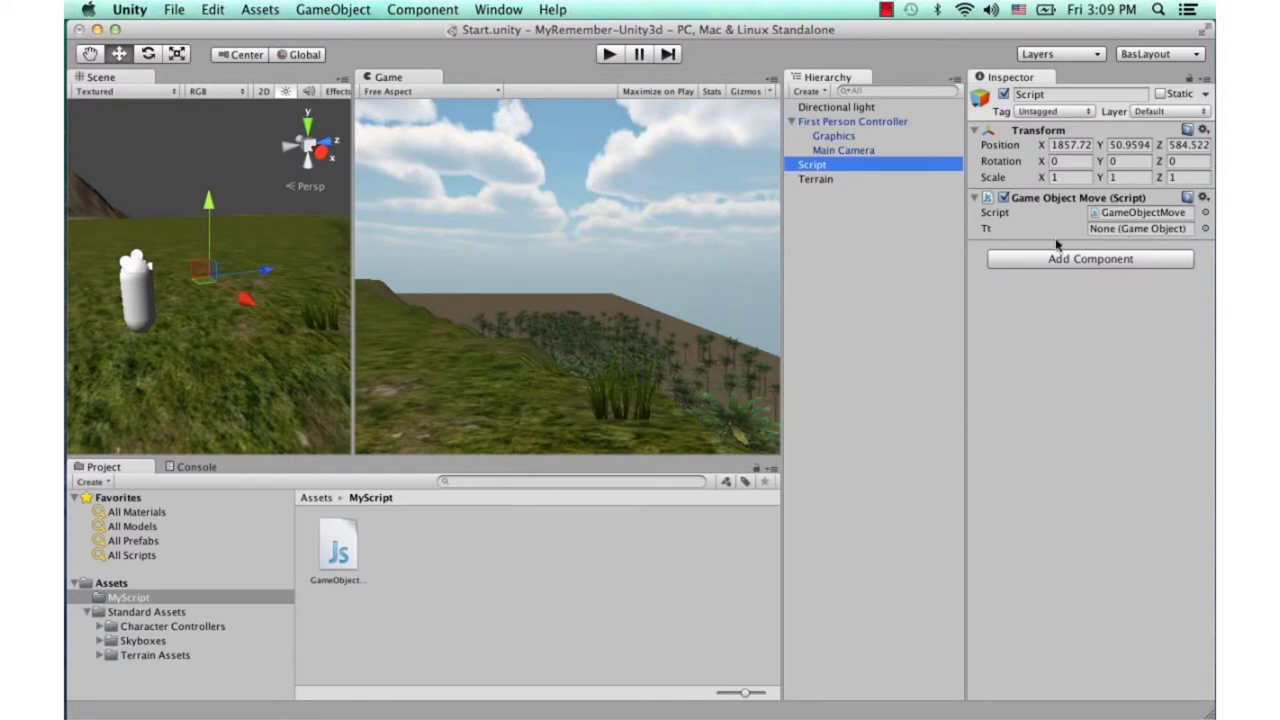
{"action": "left_click", "coordinate": [335, 543]}
Rename the tt variable to CubeObject on line 2, save, and go back to Unity.
{"action": "double_click", "coordinate": [443, 226]}
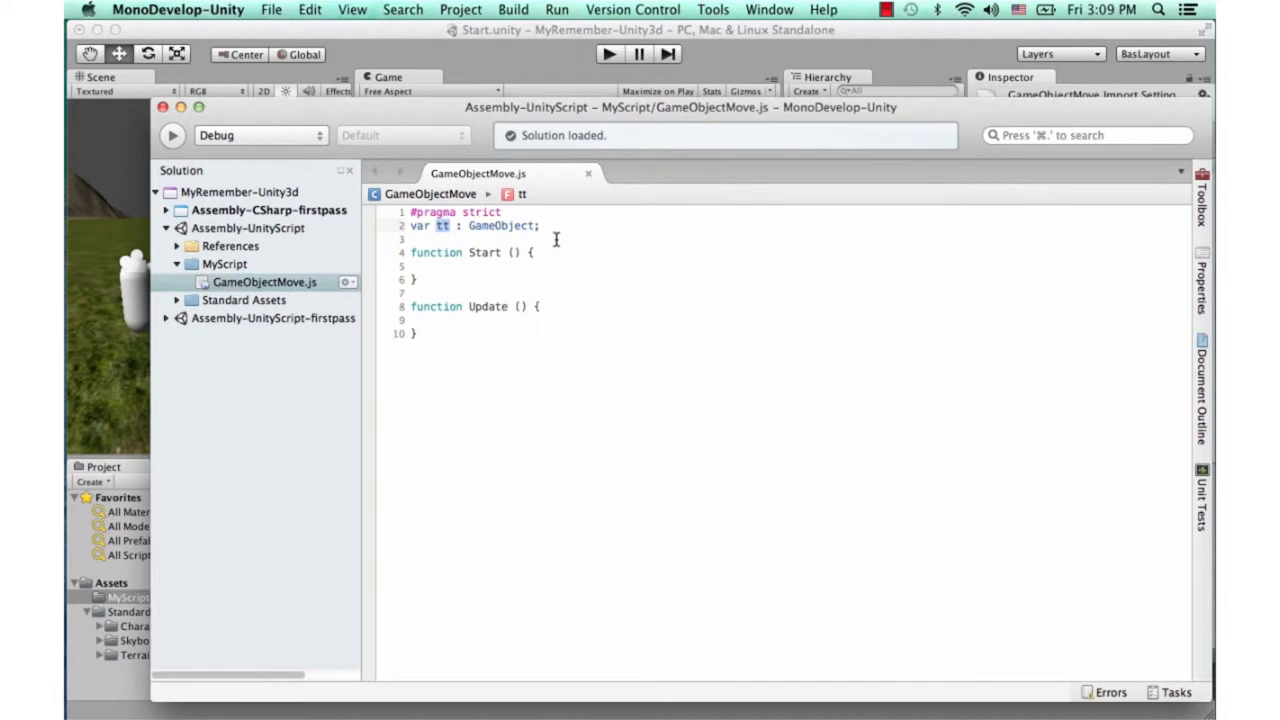
{"action": "type", "text": "Cube"}
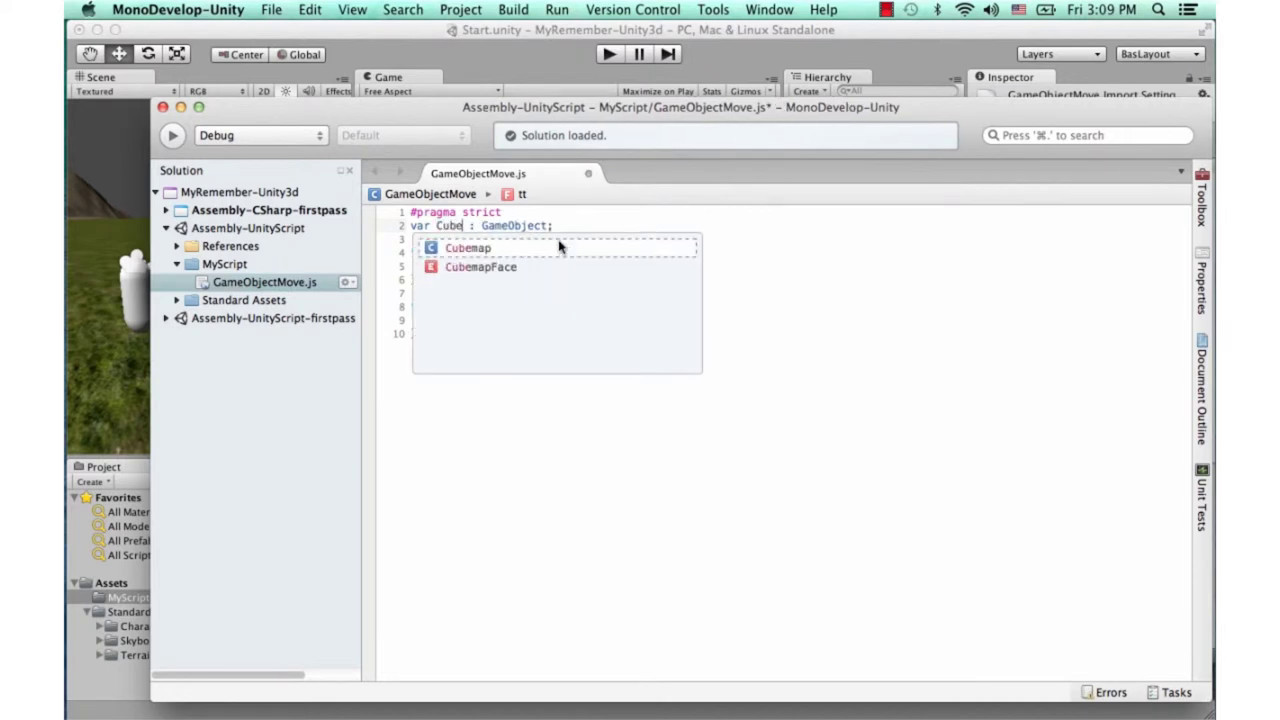
{"action": "type", "text": "O"}
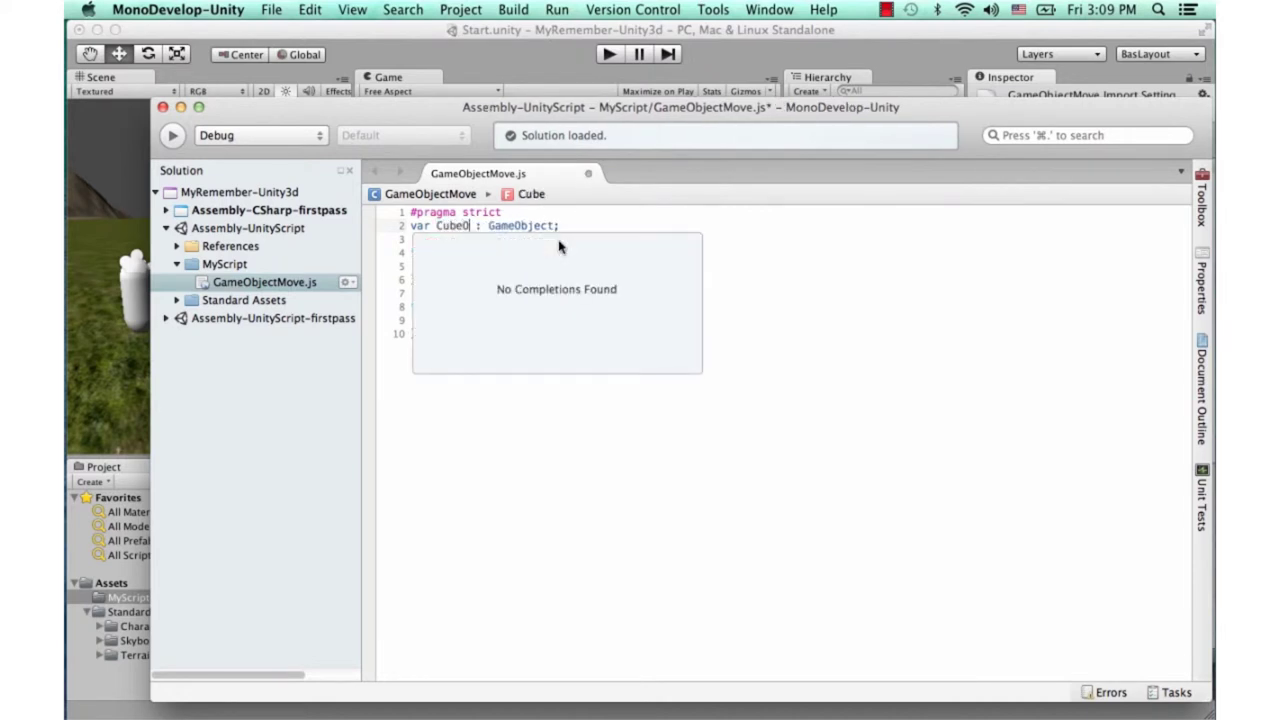
{"action": "type", "text": "bject"}
{"action": "key", "text": "super+s"}
{"action": "left_click", "coordinate": [666, 212]}
{"action": "double_click", "coordinate": [481, 226]}
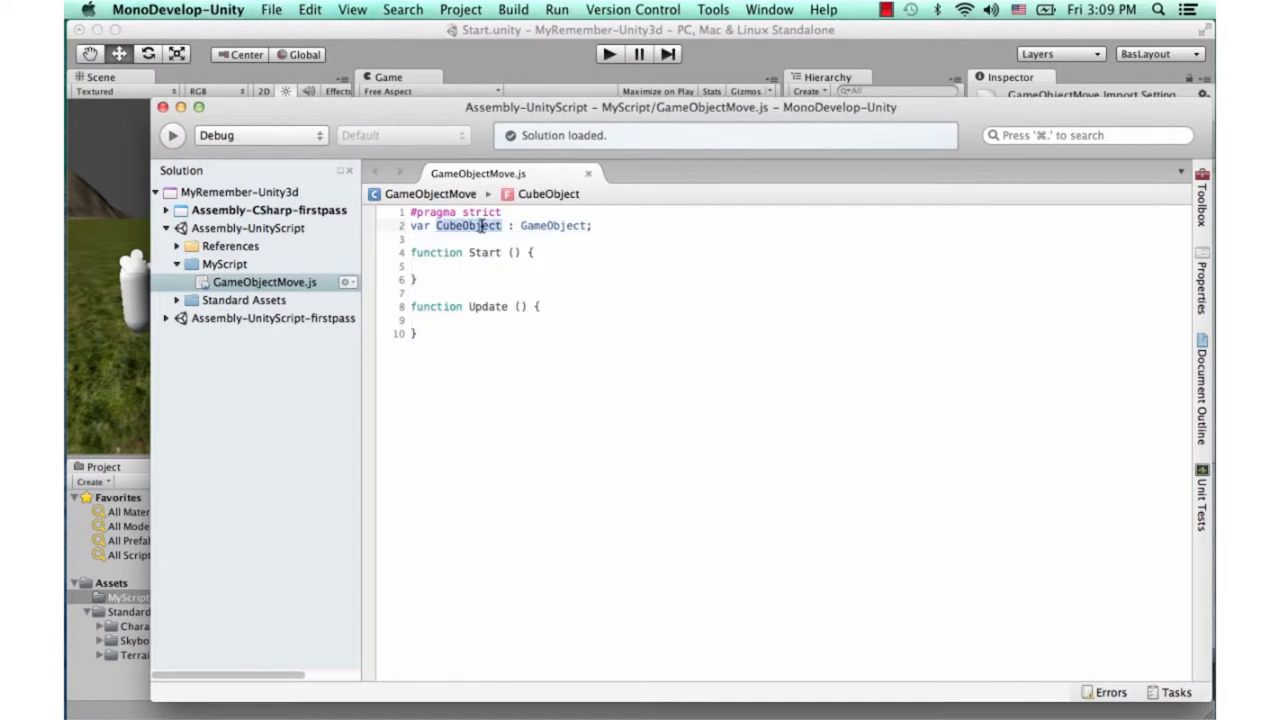
{"action": "left_click", "coordinate": [560, 212]}
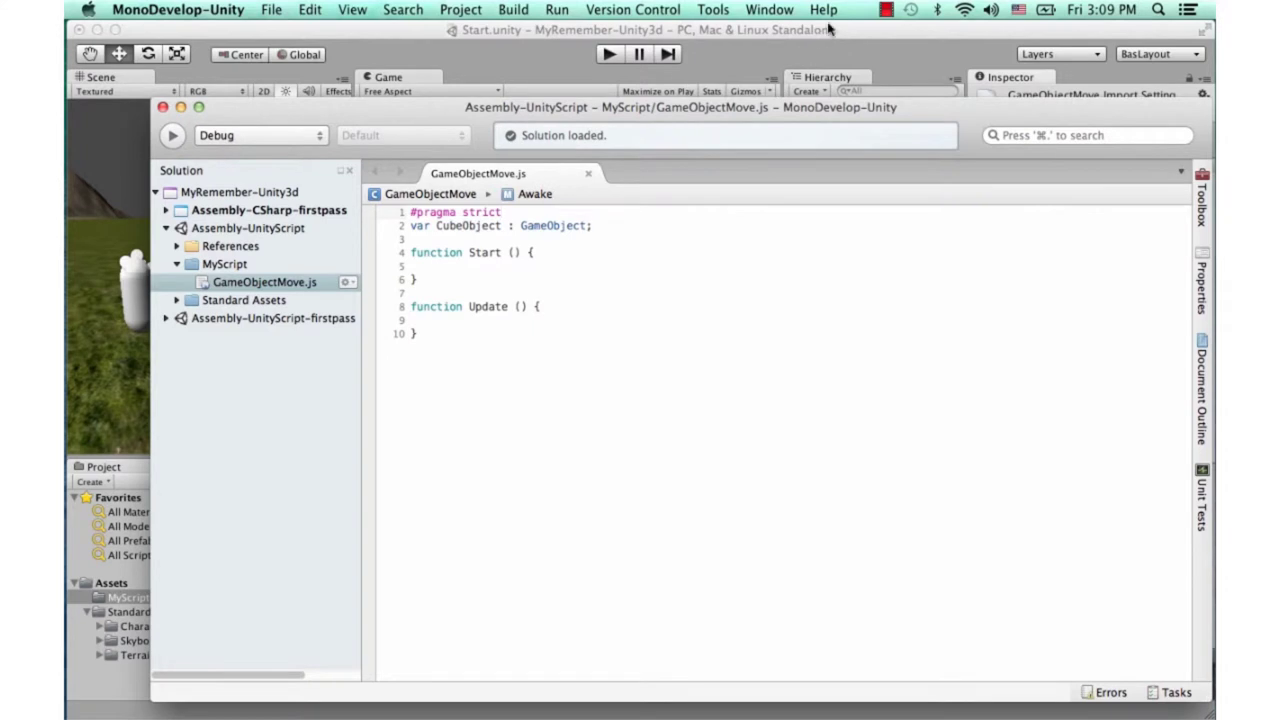
{"action": "key", "text": "super+Tab"}
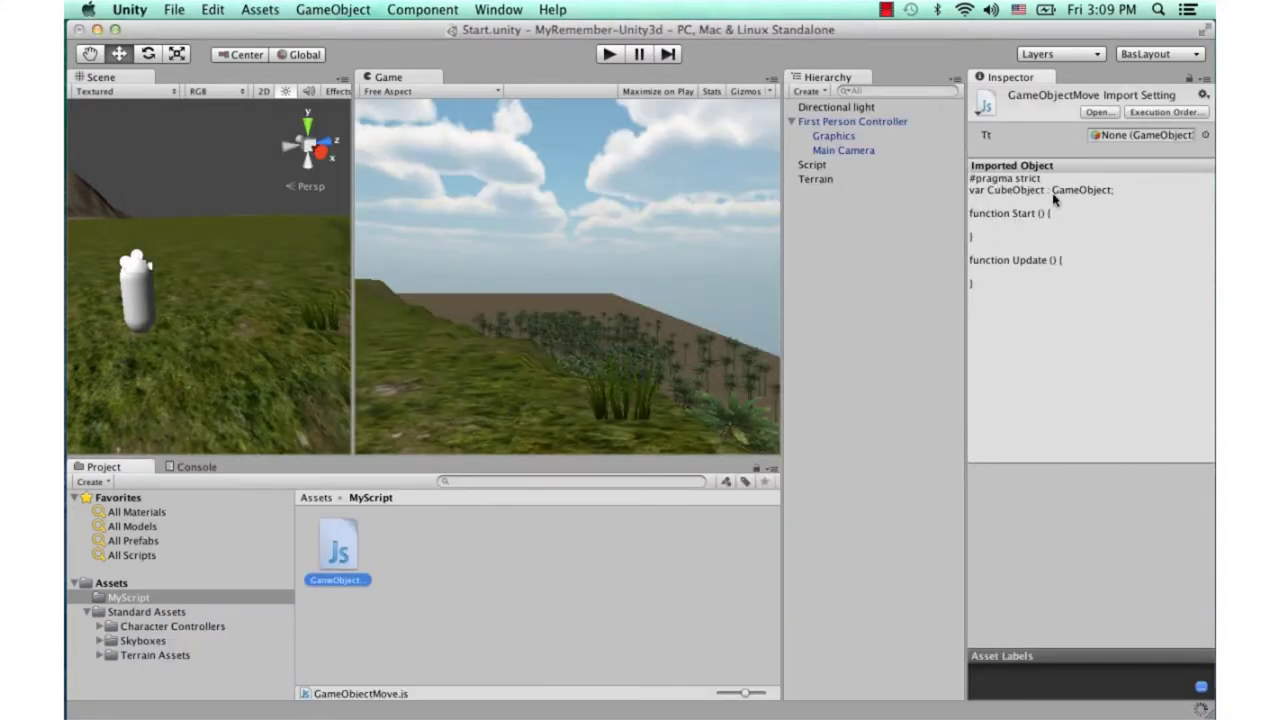
Add a Cube to the scene and move it along X into the camera's view.
{"action": "left_click", "coordinate": [850, 165]}
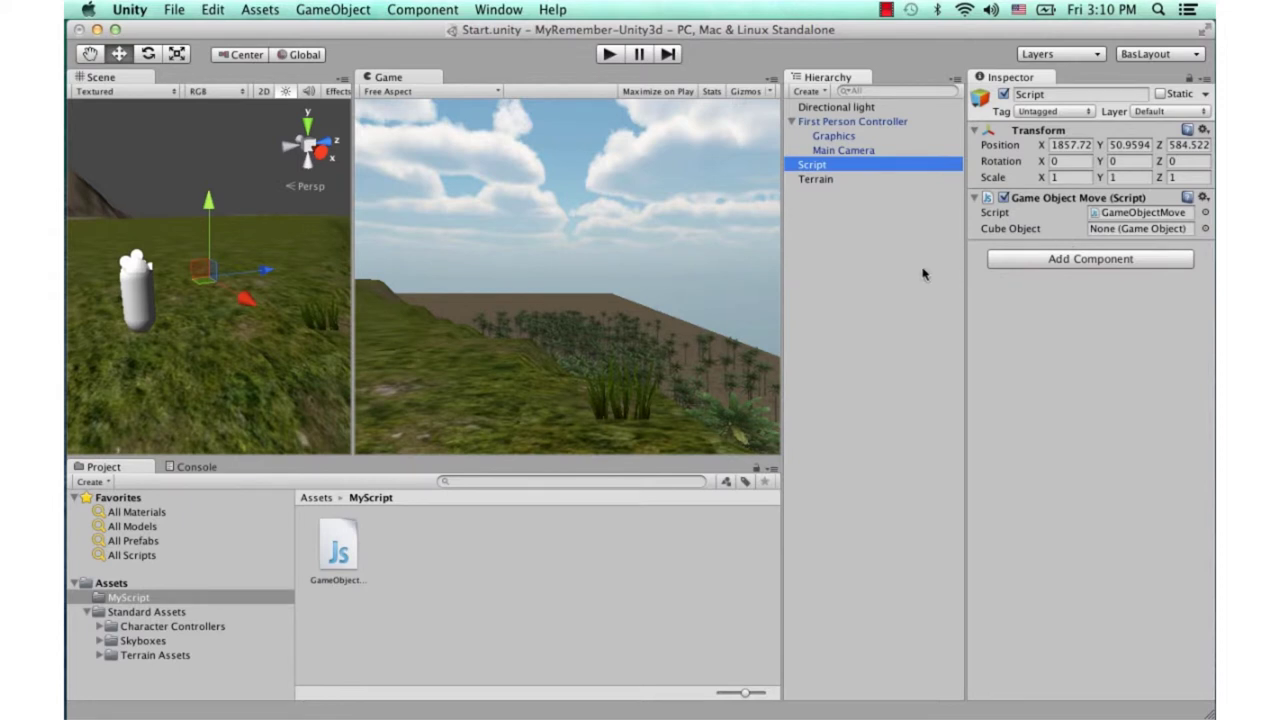
{"action": "left_click", "coordinate": [345, 12]}
{"action": "mouse_move", "coordinate": [355, 49]}
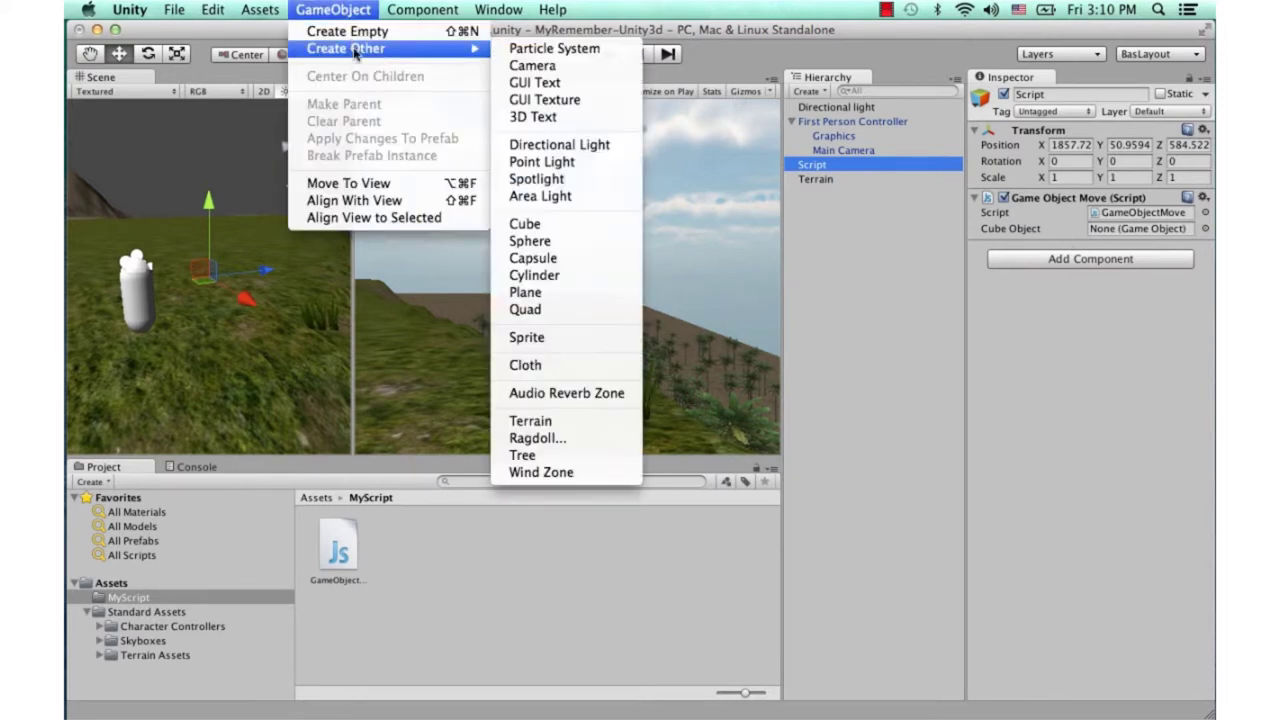
{"action": "left_click", "coordinate": [544, 224]}
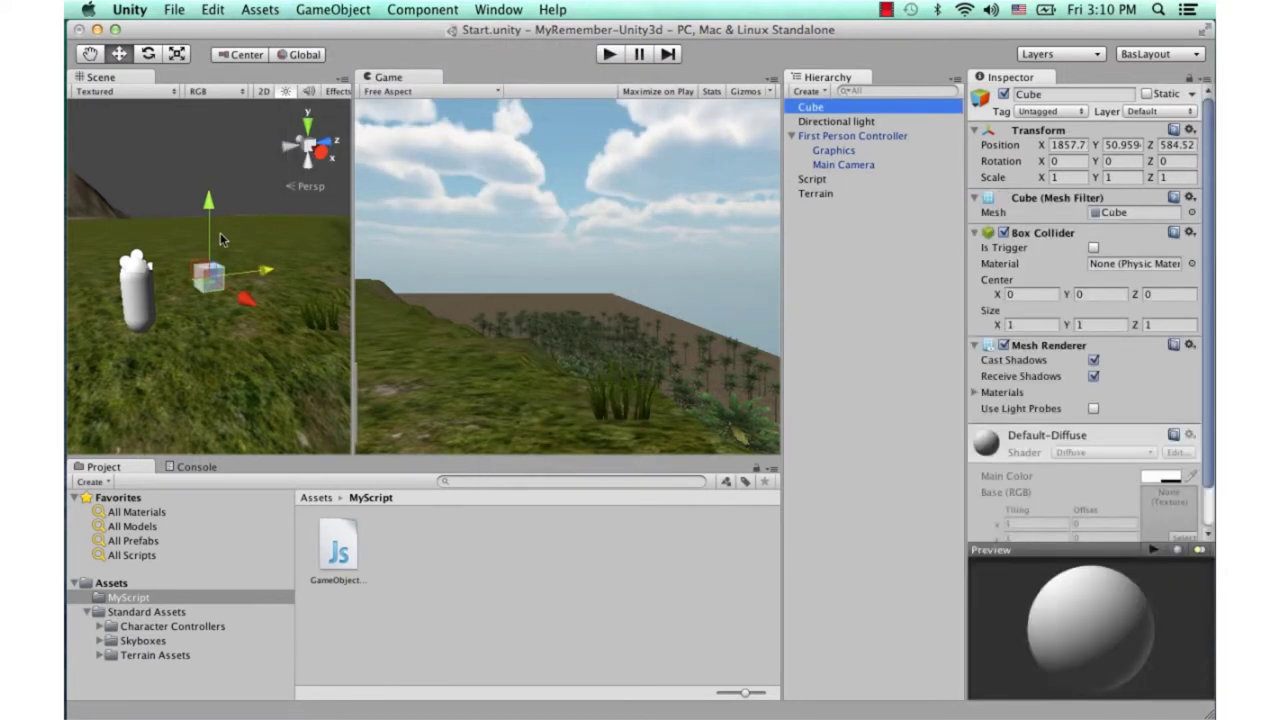
{"action": "left_click_drag", "start_coordinate": [238, 300], "coordinate": [249, 316]}
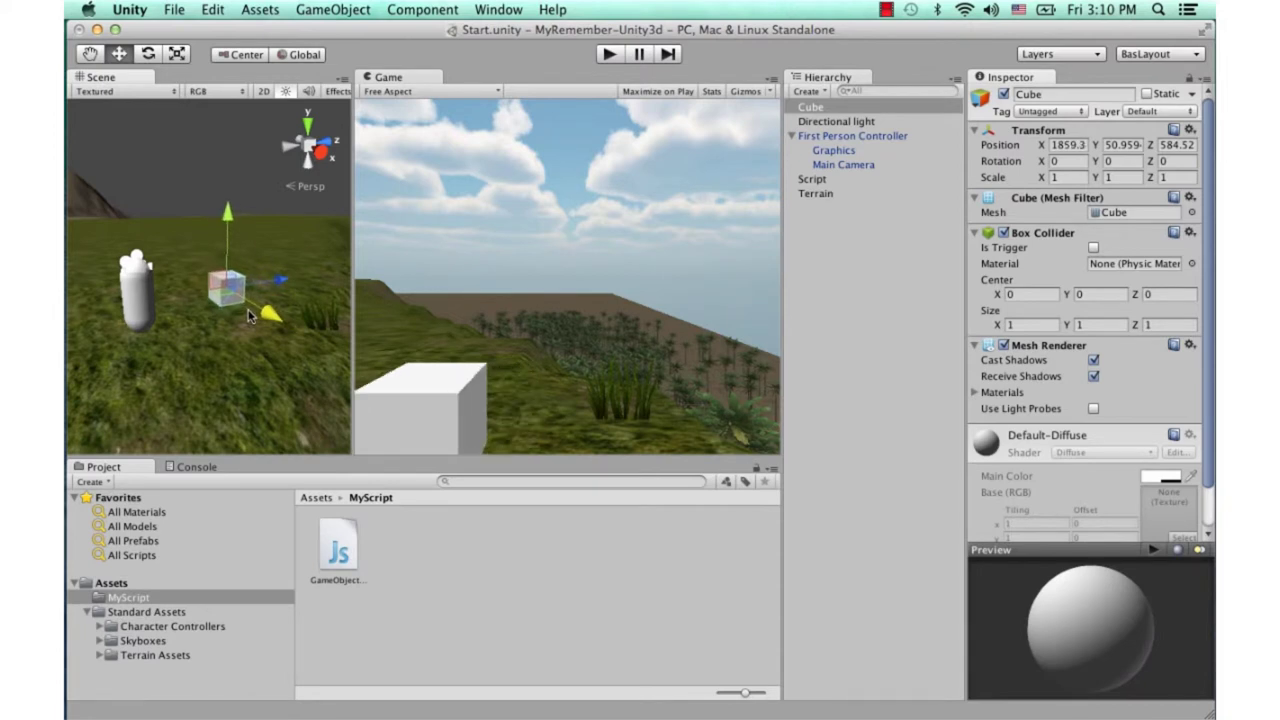
Assign the Cube to the Script object's Cube Object field.
{"action": "left_click", "coordinate": [847, 178]}
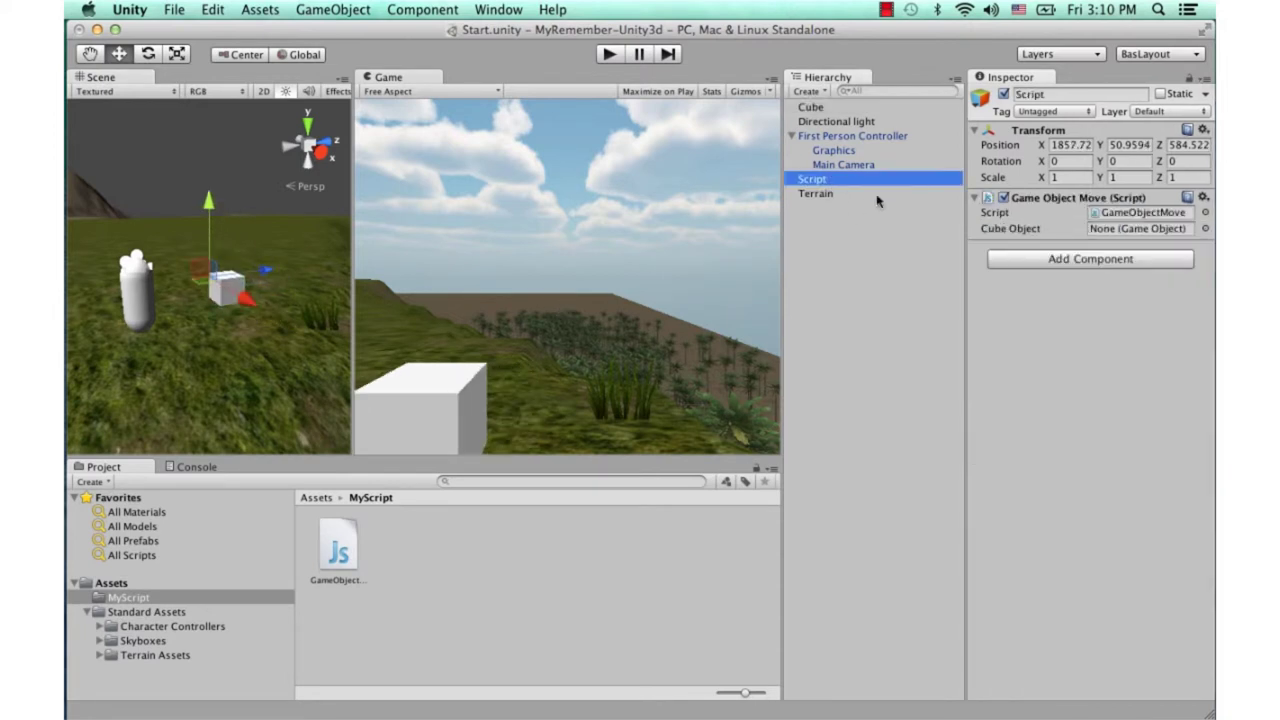
{"action": "left_click", "coordinate": [810, 107]}
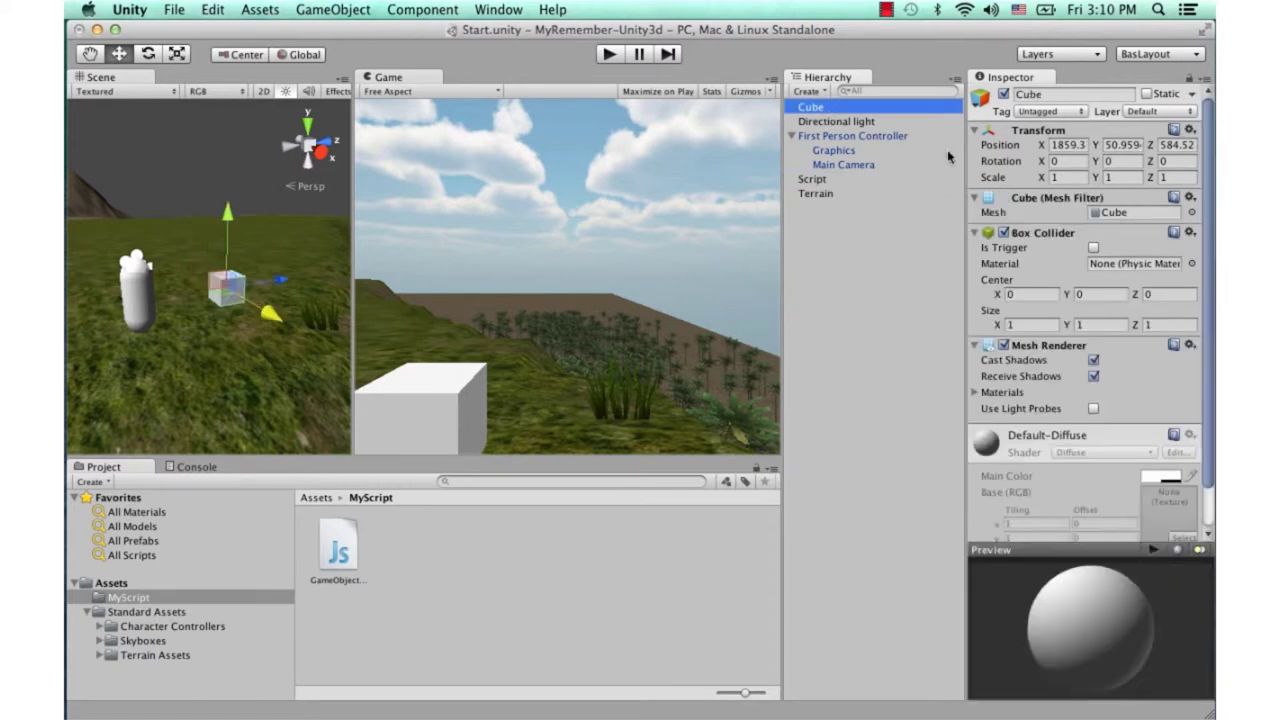
{"action": "scroll", "coordinate": [1060, 335], "scroll_direction": "down", "scroll_amount": 2}
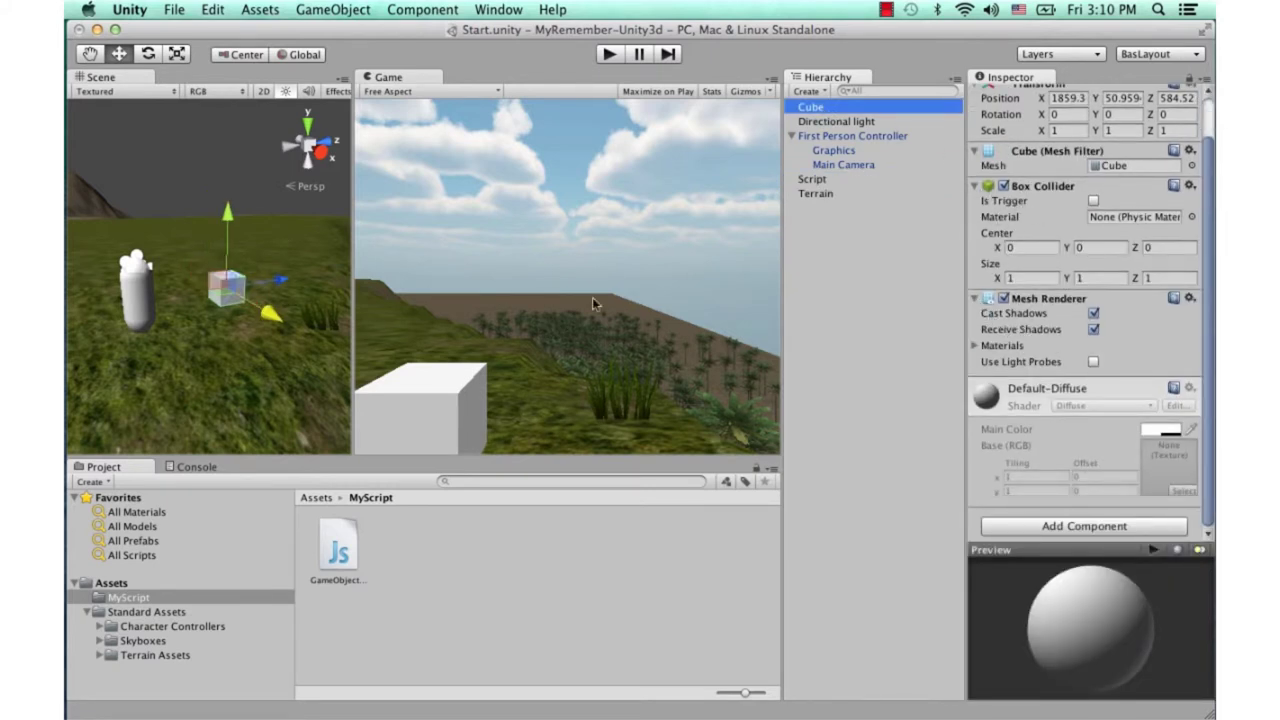
{"action": "left_click", "coordinate": [836, 180]}
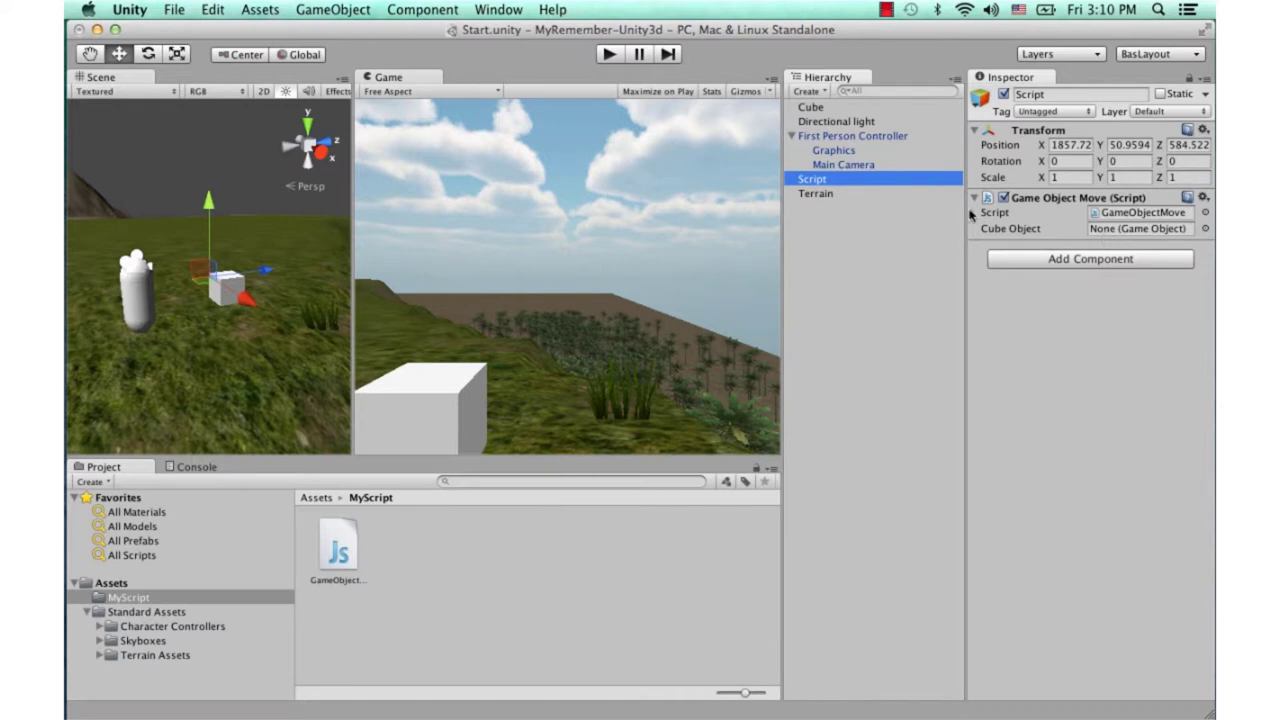
{"action": "left_click_drag", "start_coordinate": [816, 108], "coordinate": [1109, 233]}
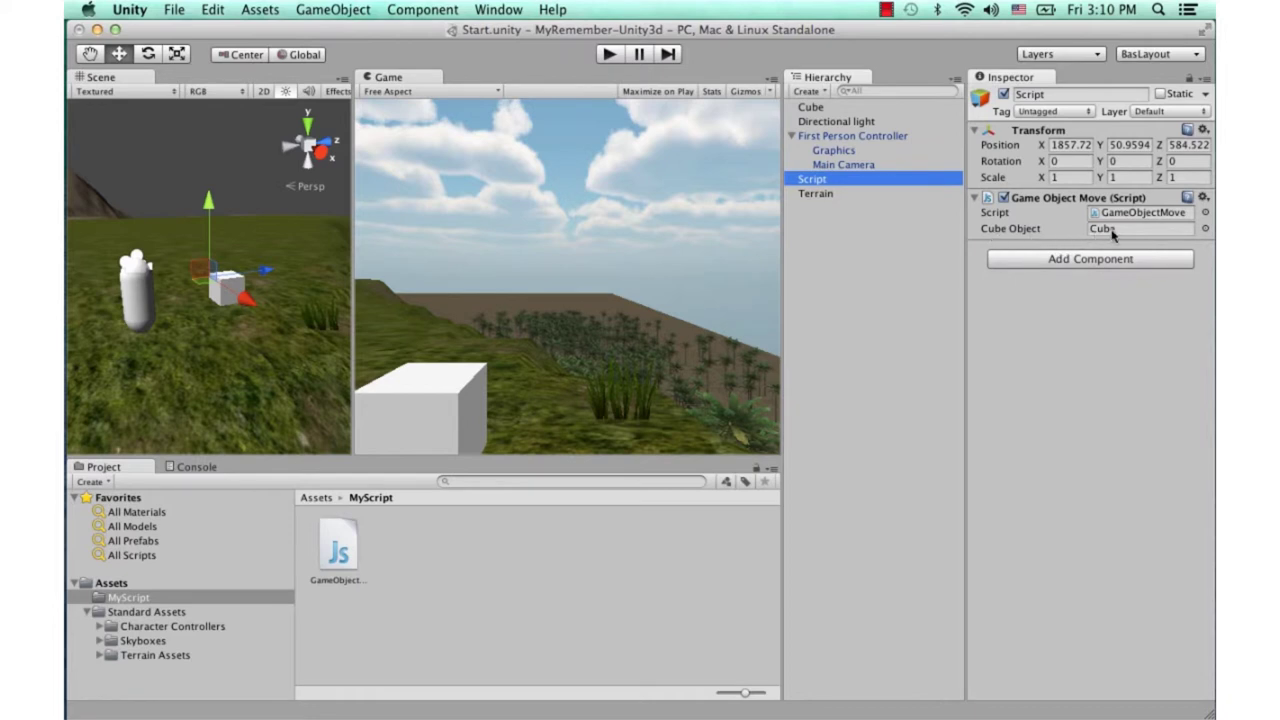
{"action": "left_click", "coordinate": [886, 12]}
{"action": "left_click", "coordinate": [913, 50]}
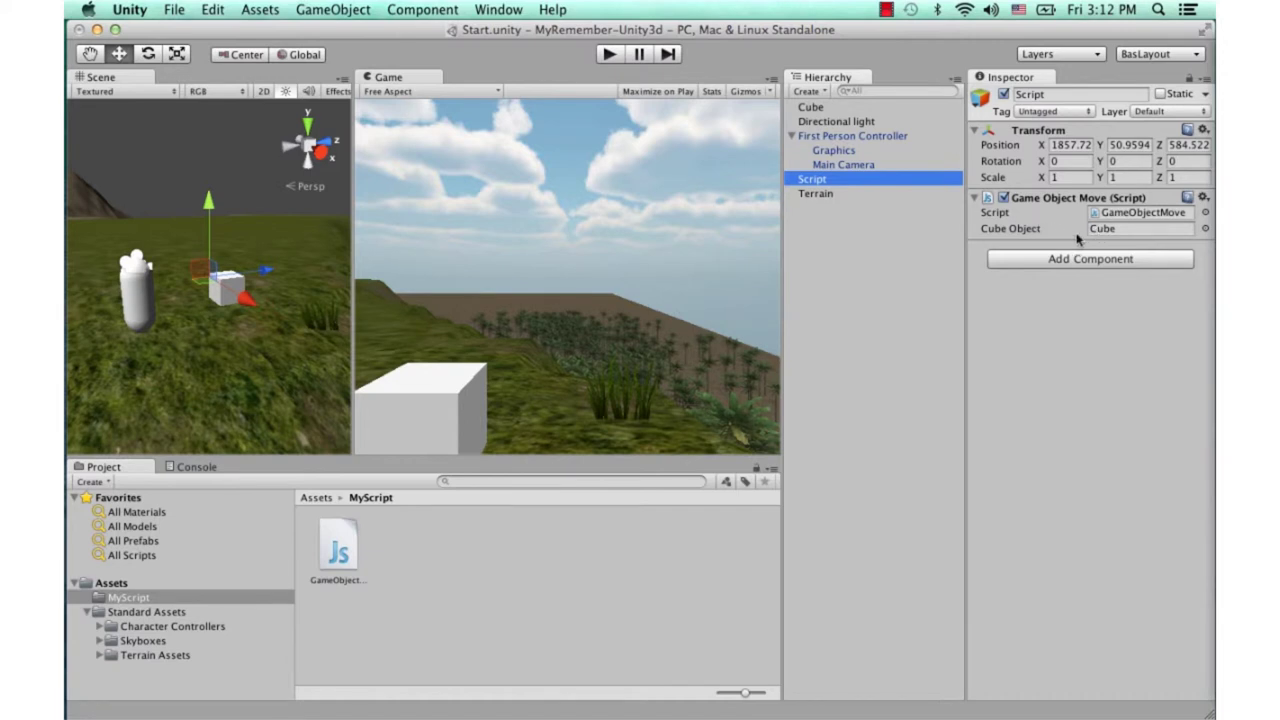
Reopen GameObjectMove.js and add 'var myInt : int = 1' on line 3.
{"action": "left_click", "coordinate": [334, 562]}
{"action": "double_click", "coordinate": [334, 562]}
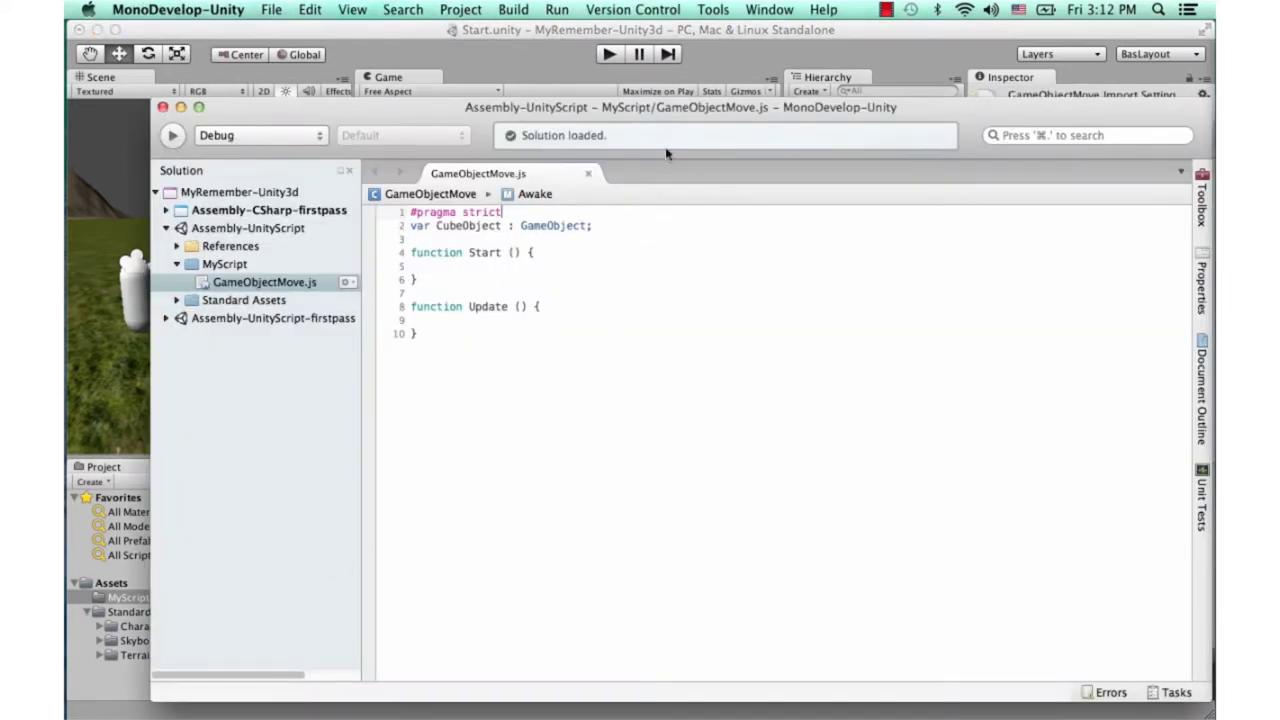
{"action": "left_click_drag", "start_coordinate": [676, 128], "coordinate": [853, 156]}
{"action": "left_click", "coordinate": [801, 267]}
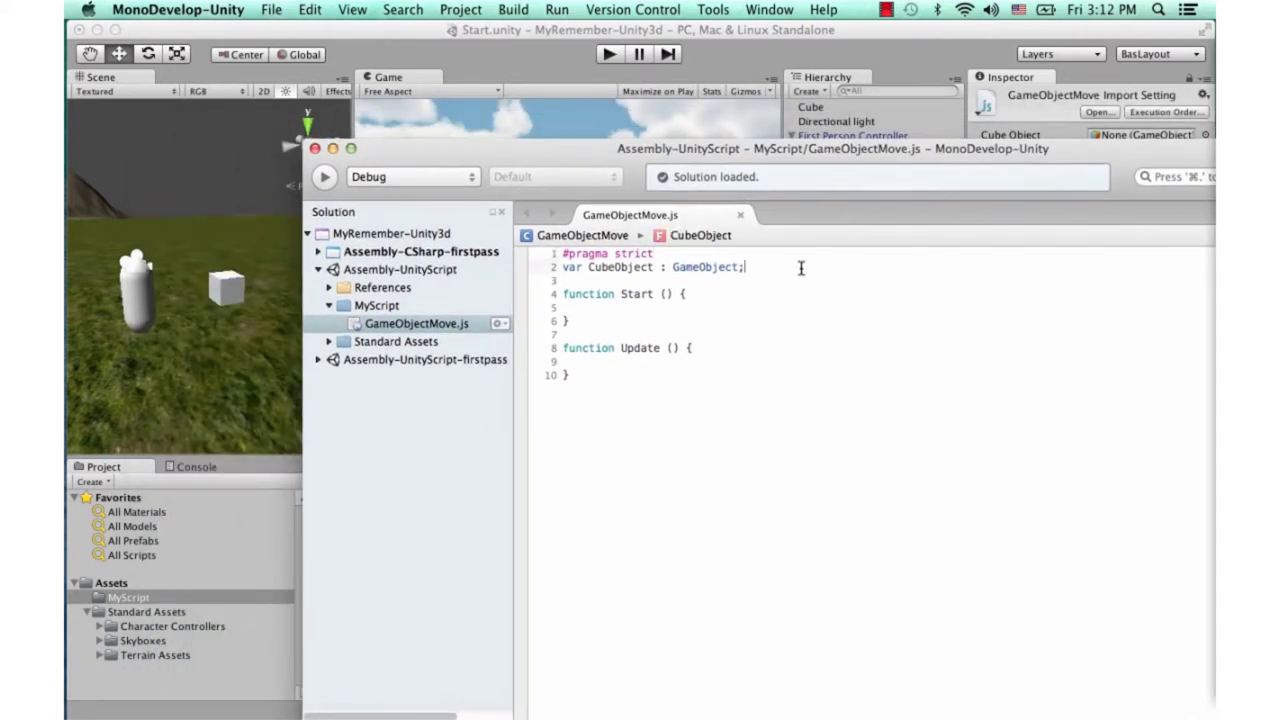
{"action": "key", "text": "Return"}
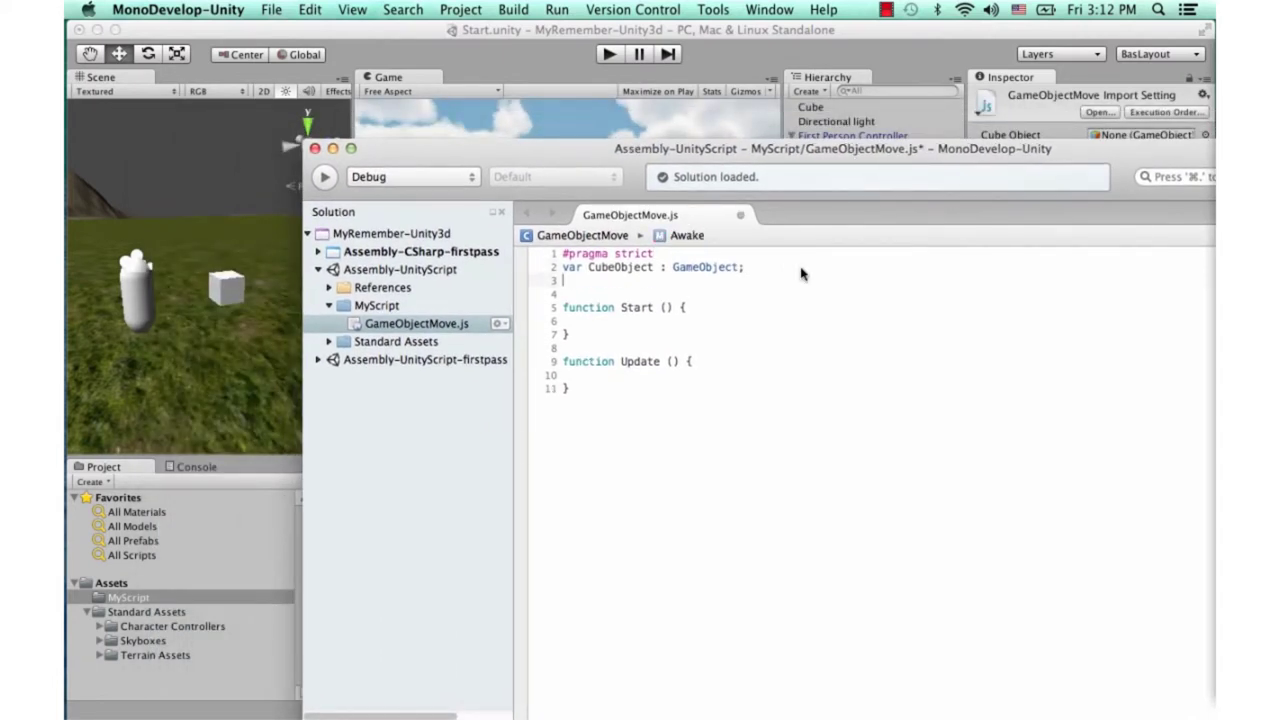
{"action": "type", "text": "var"}
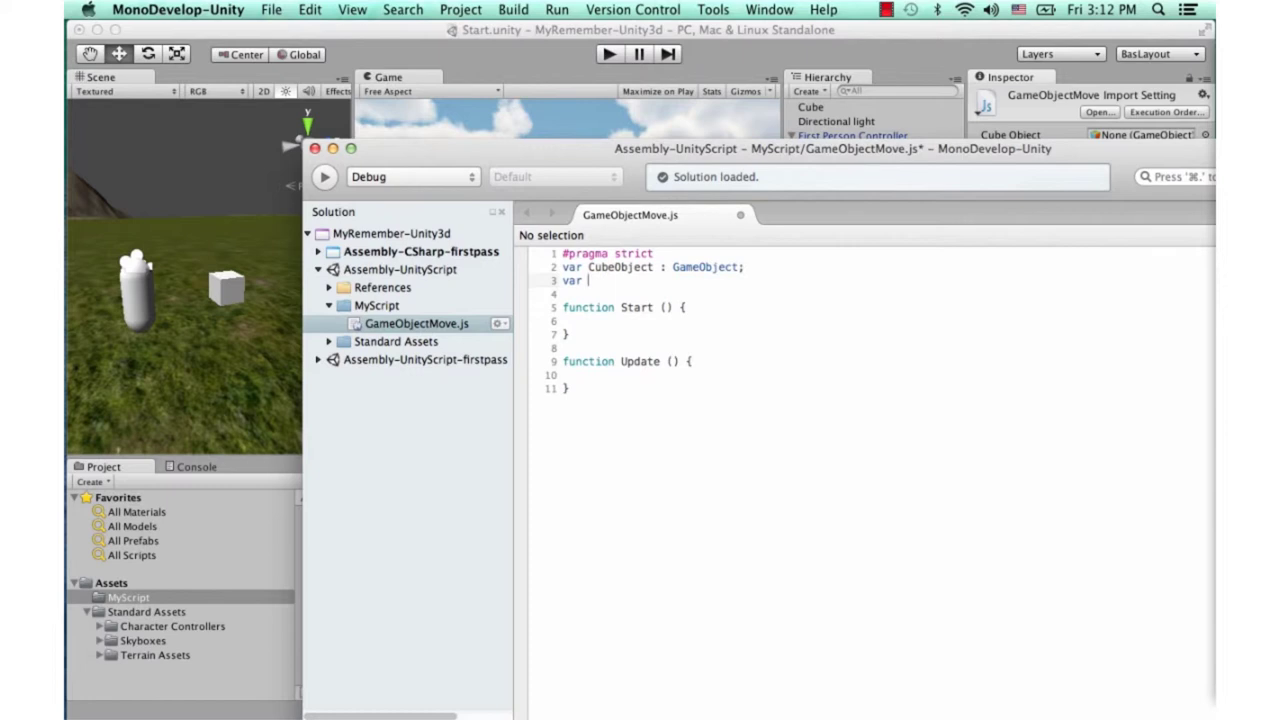
{"action": "type", "text": "myInt : "}
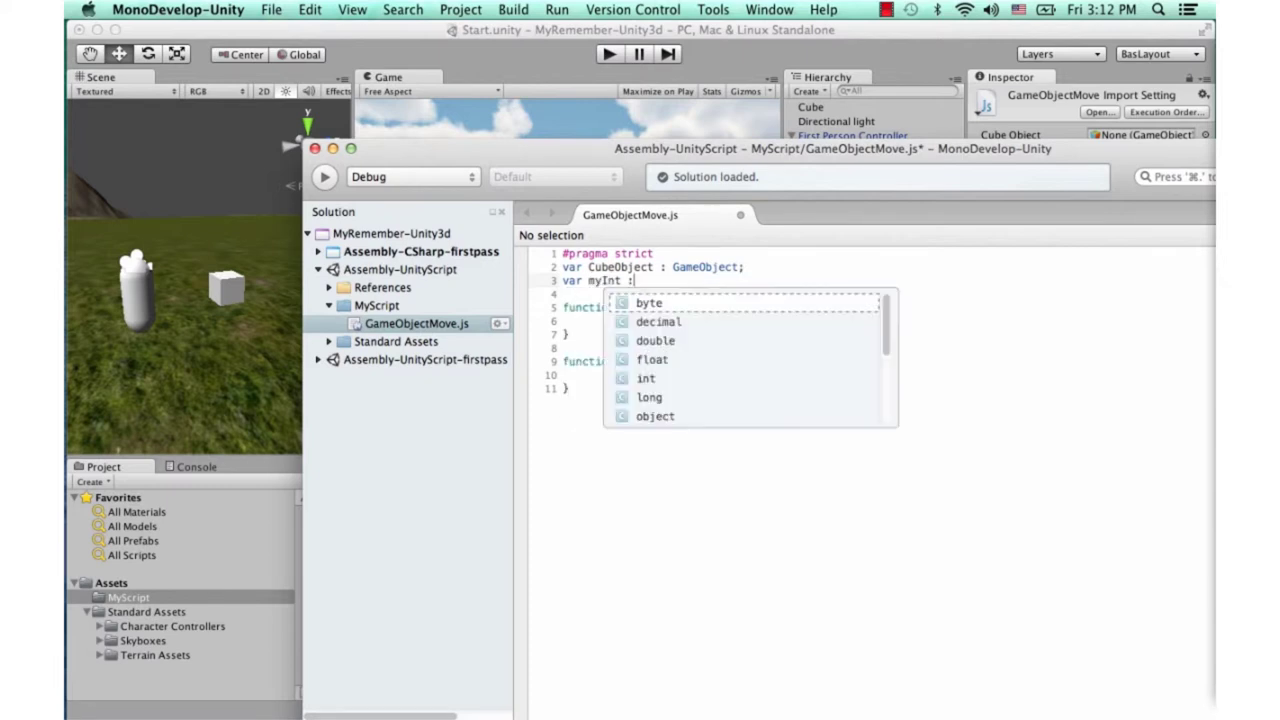
{"action": "type", "text": "int"}
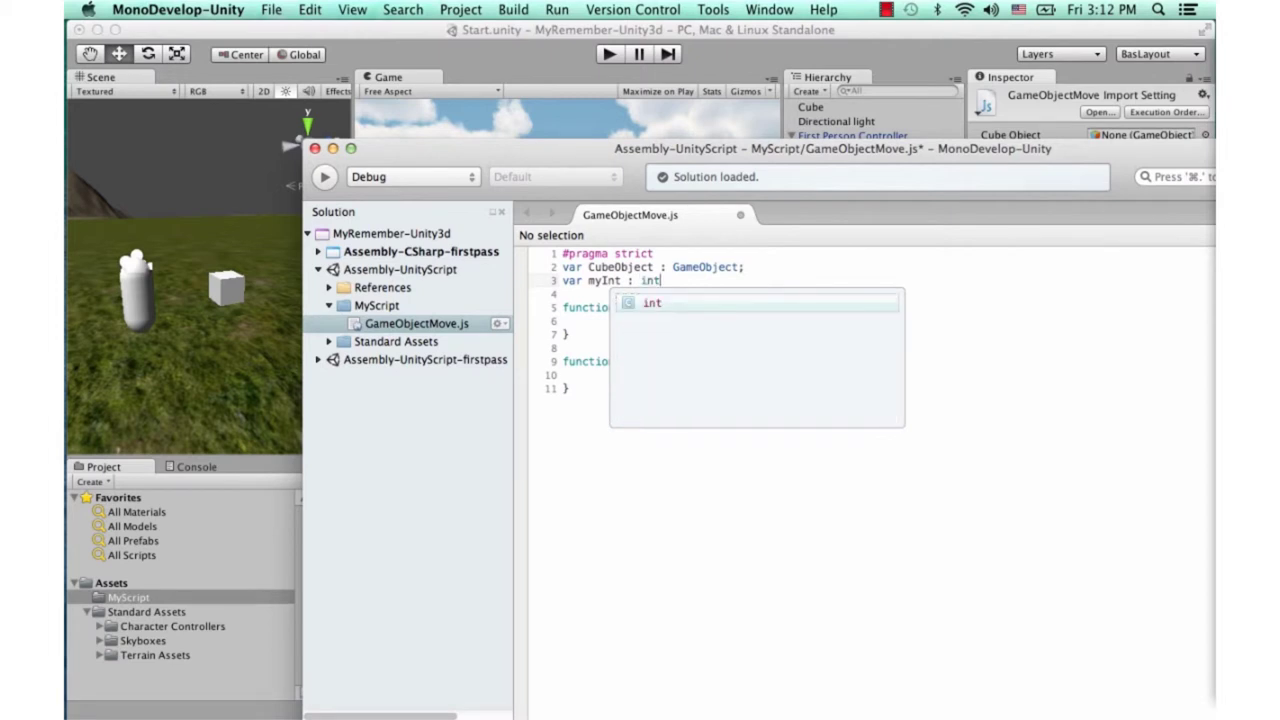
{"action": "key", "text": "Return"}
{"action": "type", "text": ";"}
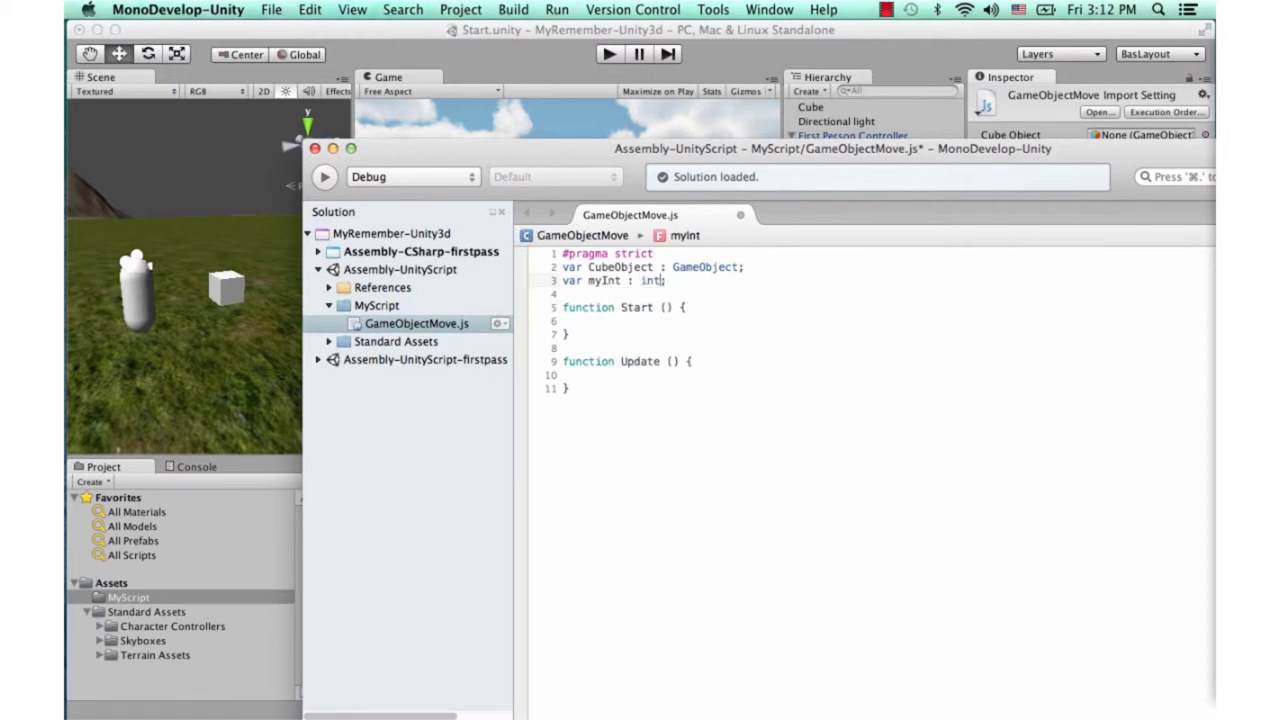
{"action": "type", "text": " = "}
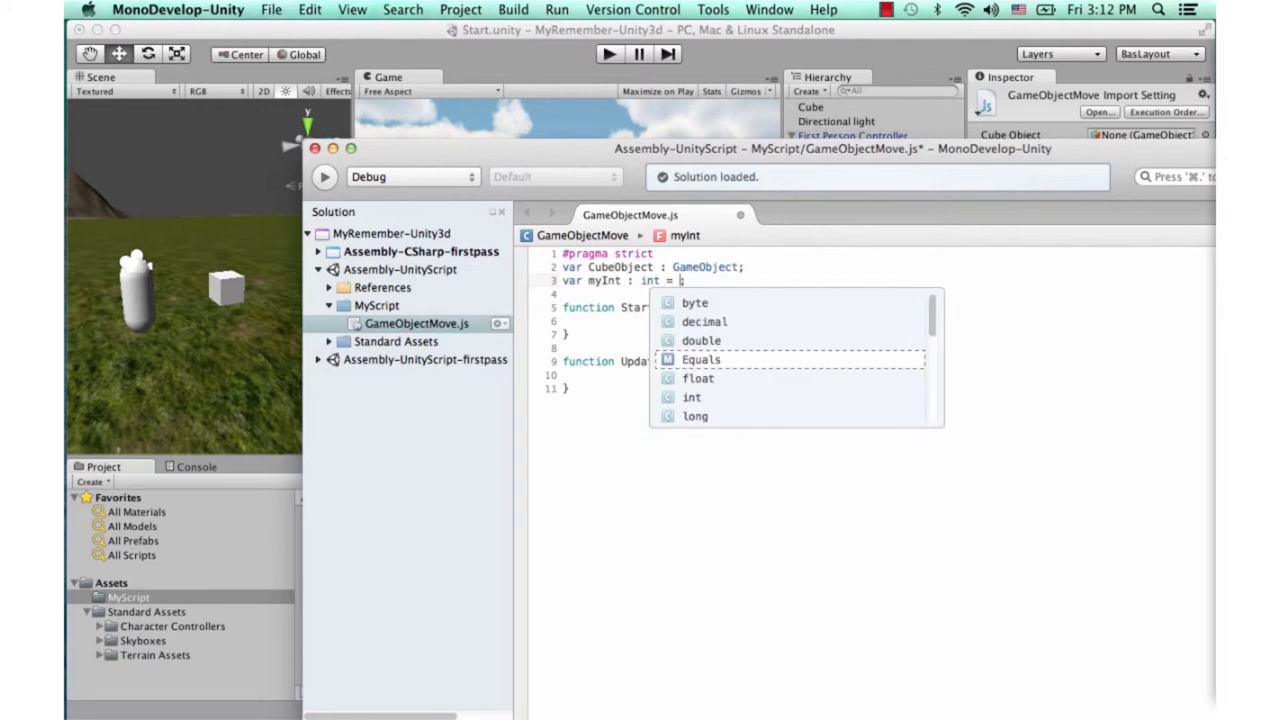
{"action": "type", "text": "1"}
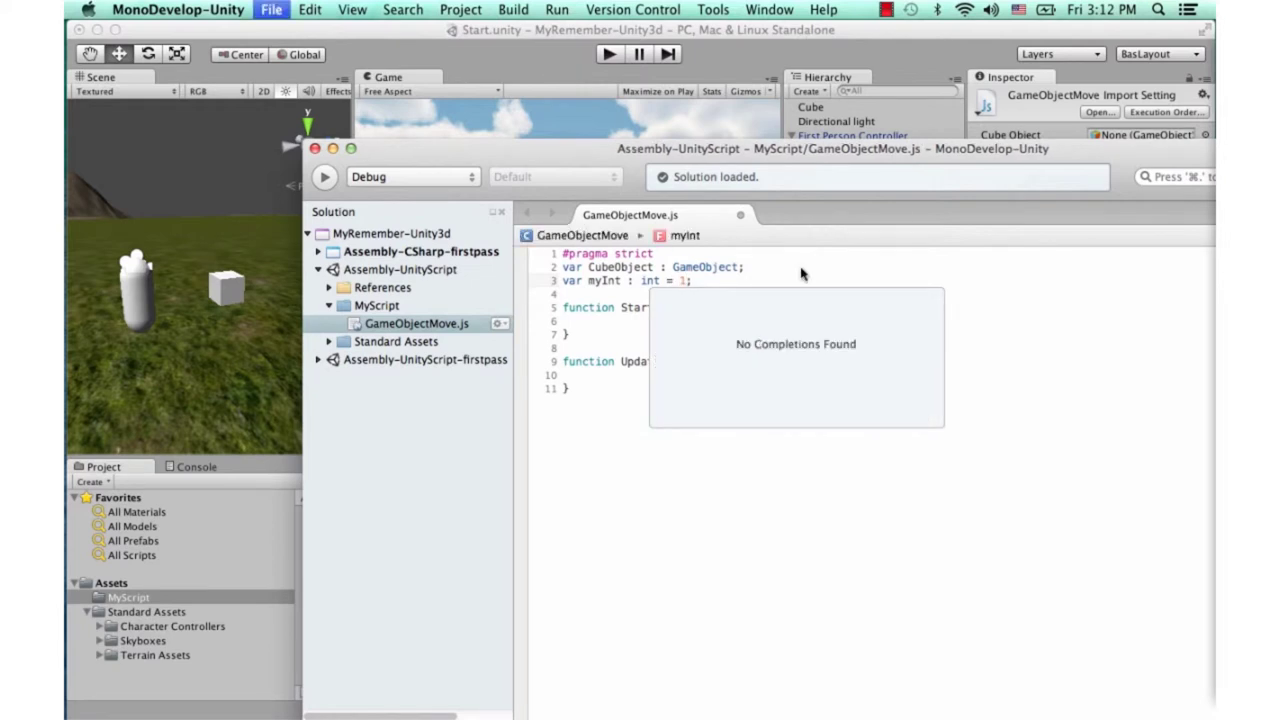
{"action": "left_click_drag", "start_coordinate": [880, 161], "coordinate": [787, 122]}
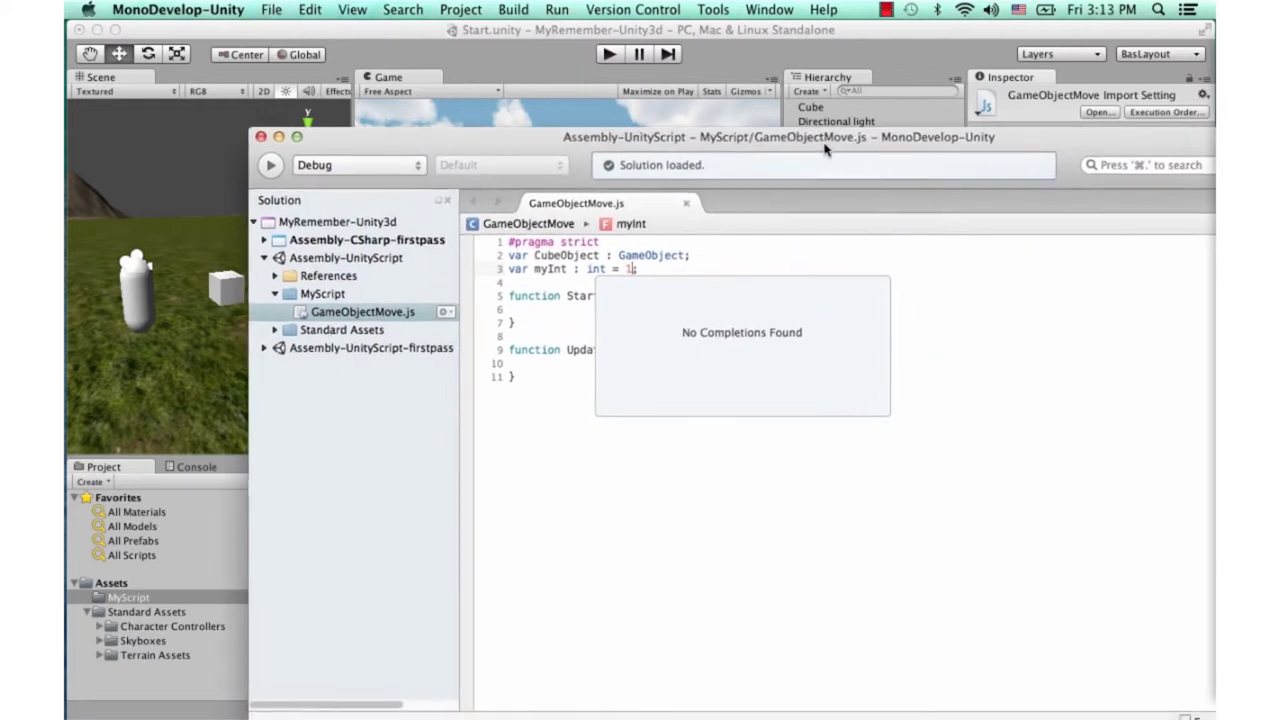
Select the Script object in Unity and drag My Int to 1 in the Inspector.
{"action": "left_click", "coordinate": [635, 50]}
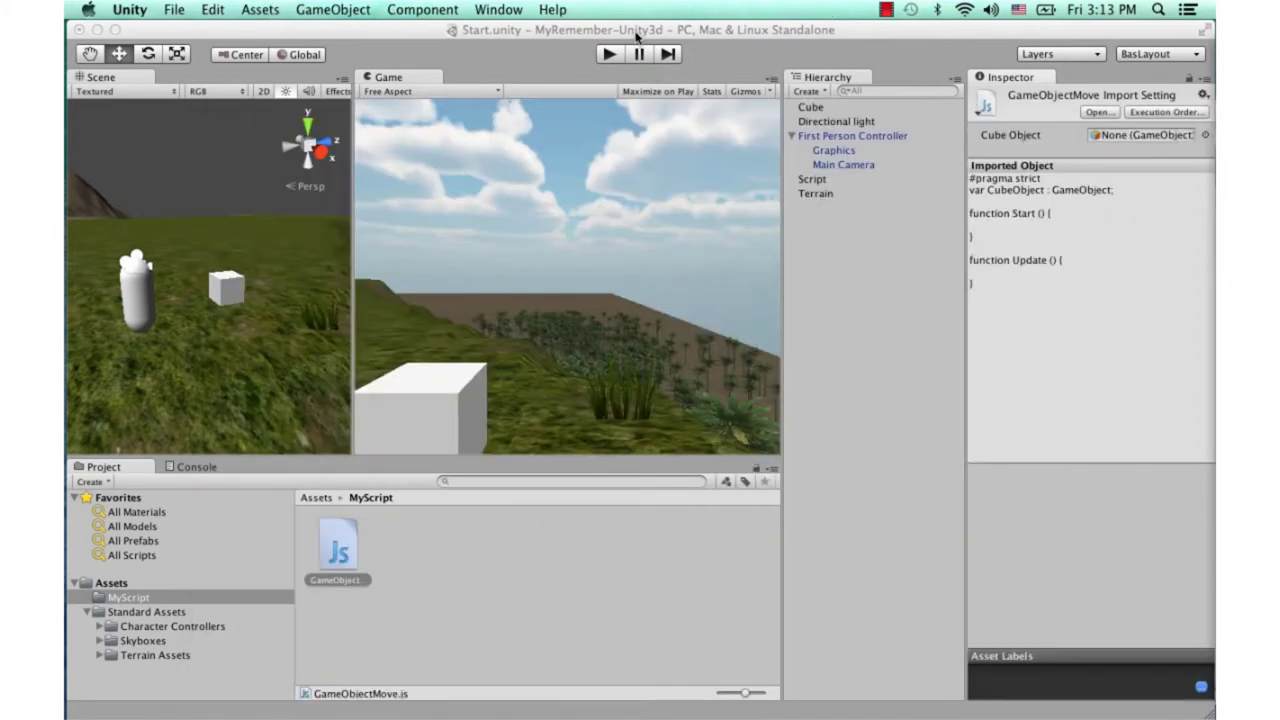
{"action": "left_click", "coordinate": [813, 179]}
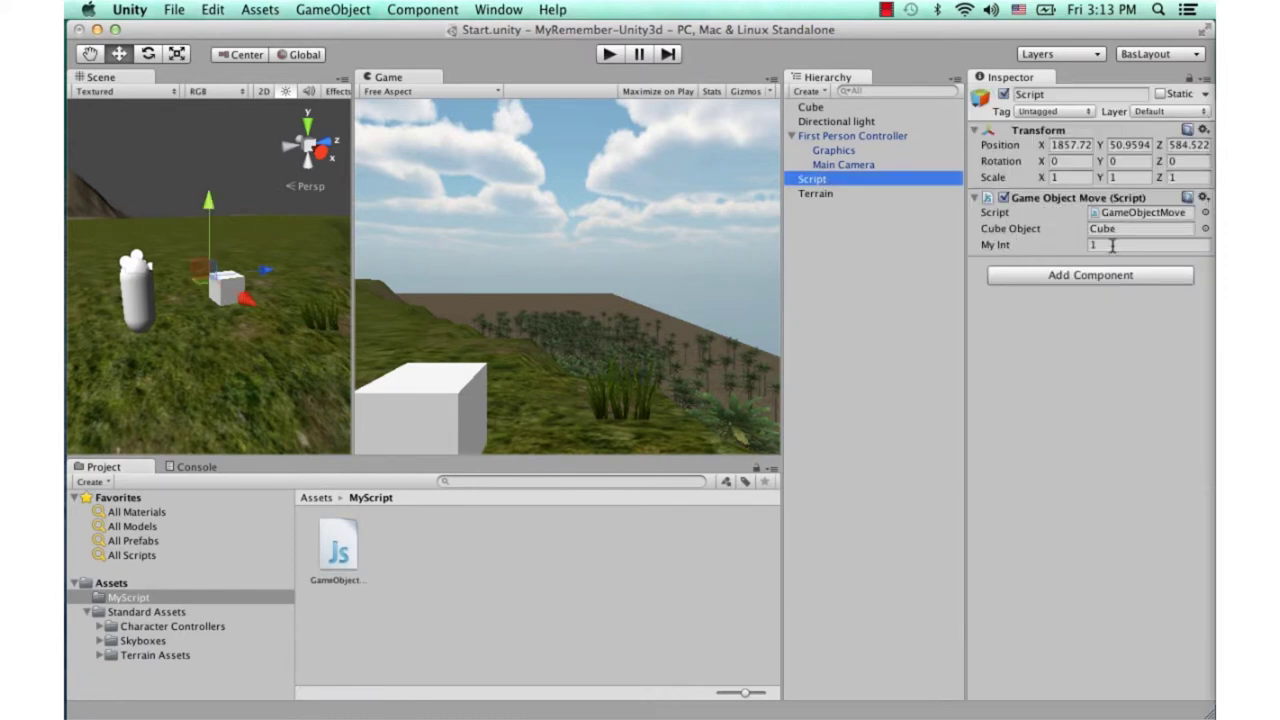
{"action": "left_click_drag", "start_coordinate": [1020, 248], "coordinate": [1083, 252]}
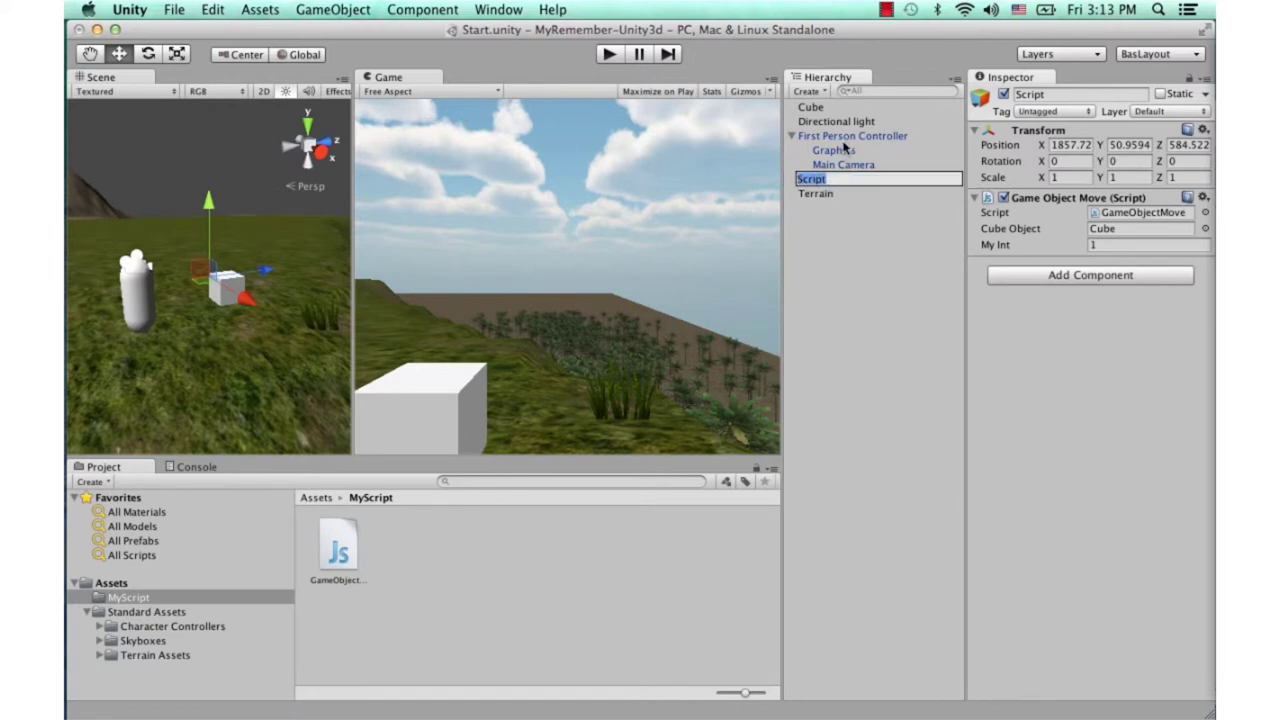
Reopen GameObjectMove.js, add a semicolon, and place the cursor inside Update.
{"action": "left_click", "coordinate": [1155, 213]}
{"action": "double_click", "coordinate": [1155, 213]}
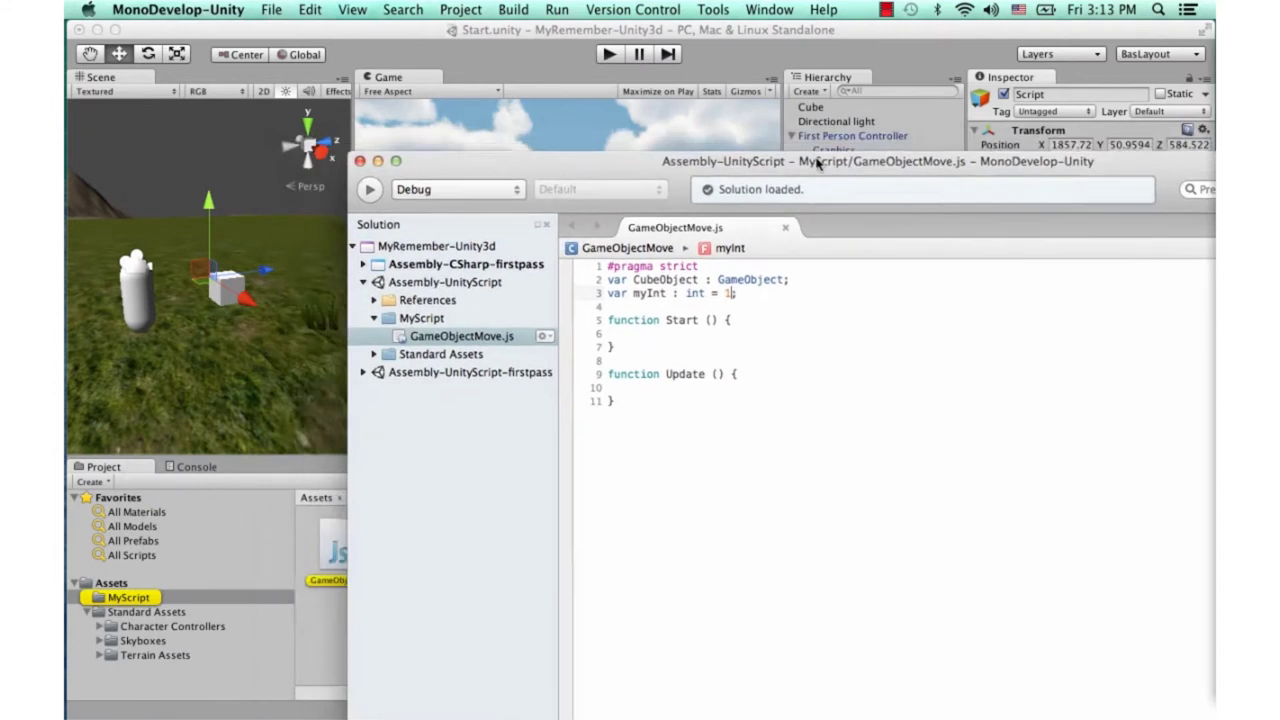
{"action": "left_click_drag", "start_coordinate": [731, 135], "coordinate": [887, 161]}
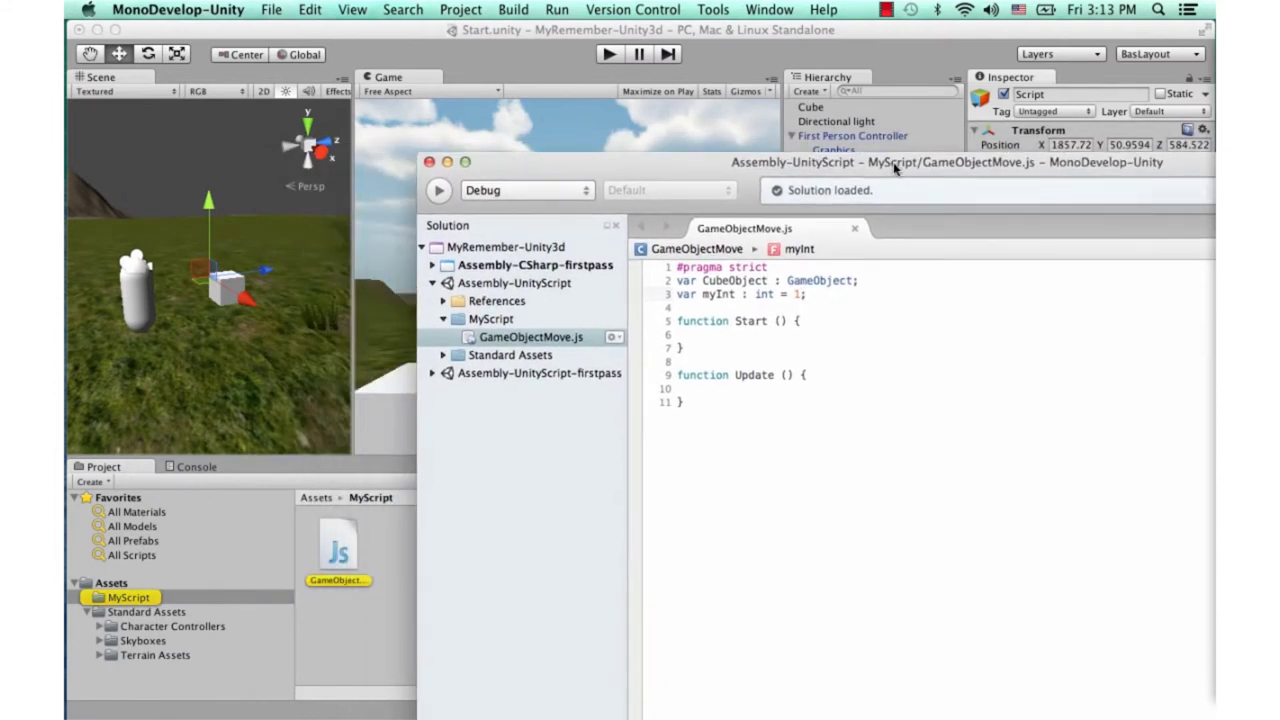
{"action": "left_click_drag", "start_coordinate": [751, 172], "coordinate": [801, 181]}
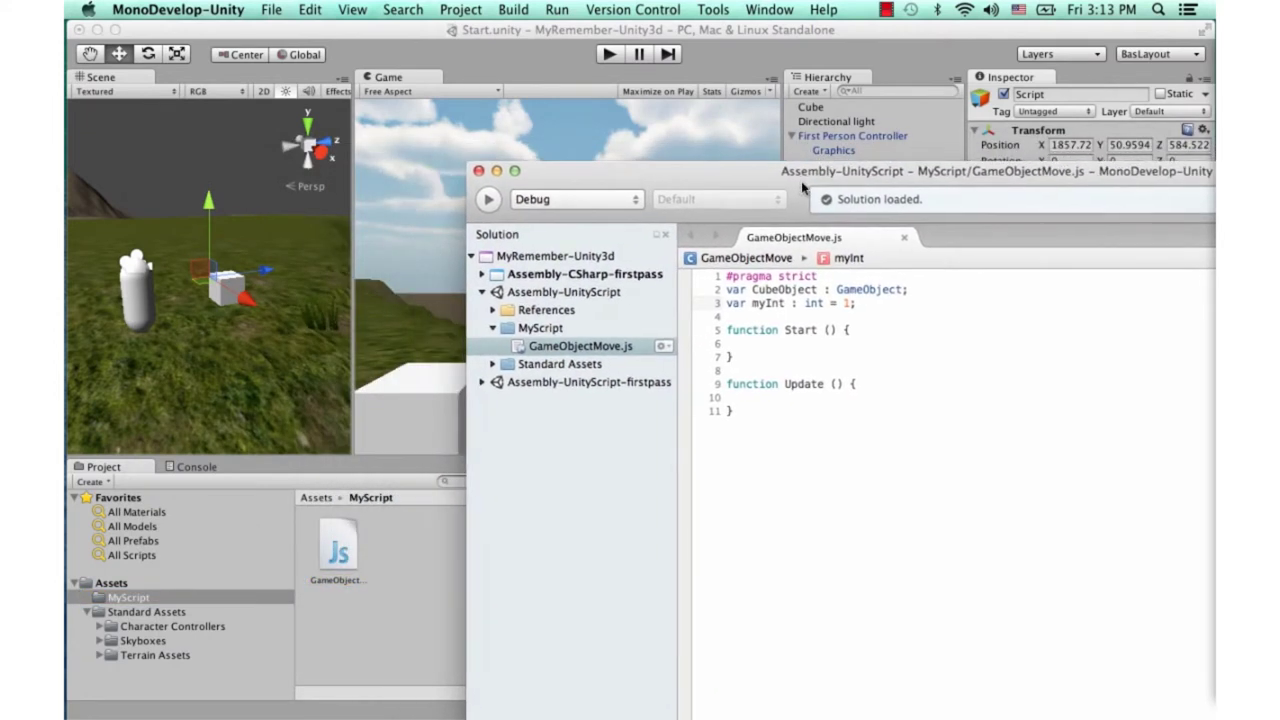
{"action": "type", "text": ";"}
{"action": "left_click", "coordinate": [800, 289]}
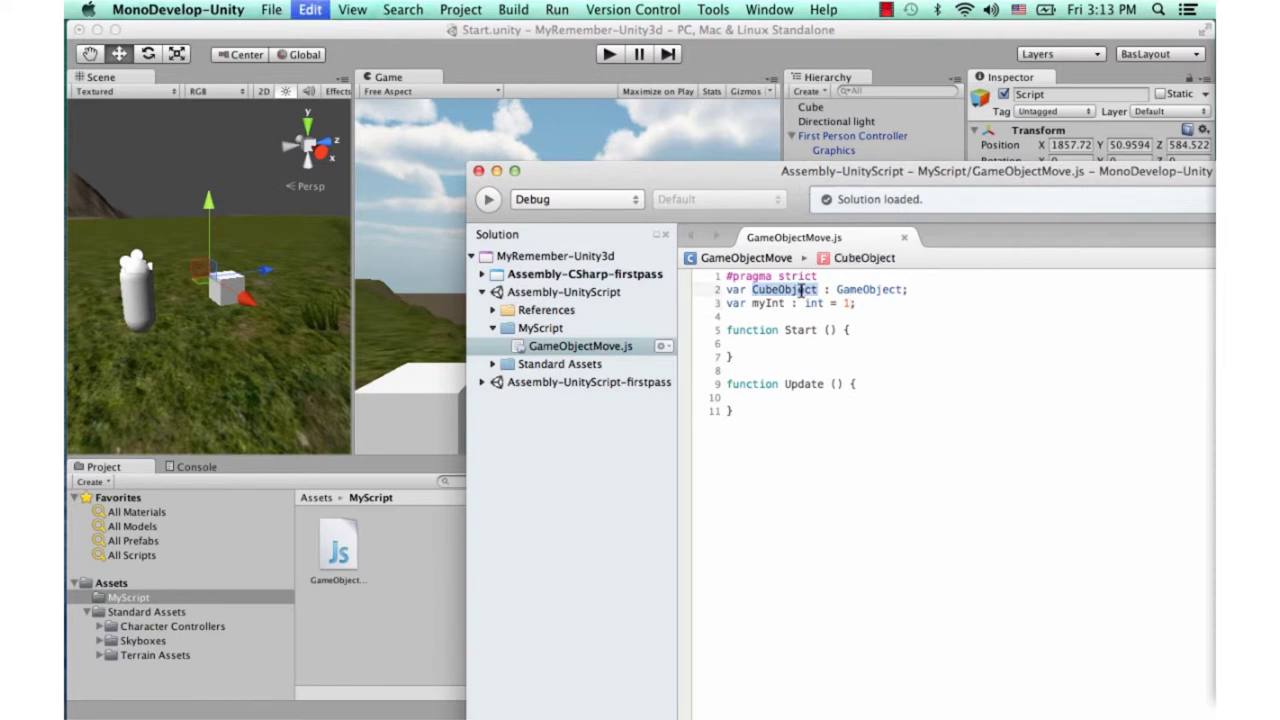
{"action": "left_click", "coordinate": [798, 346]}
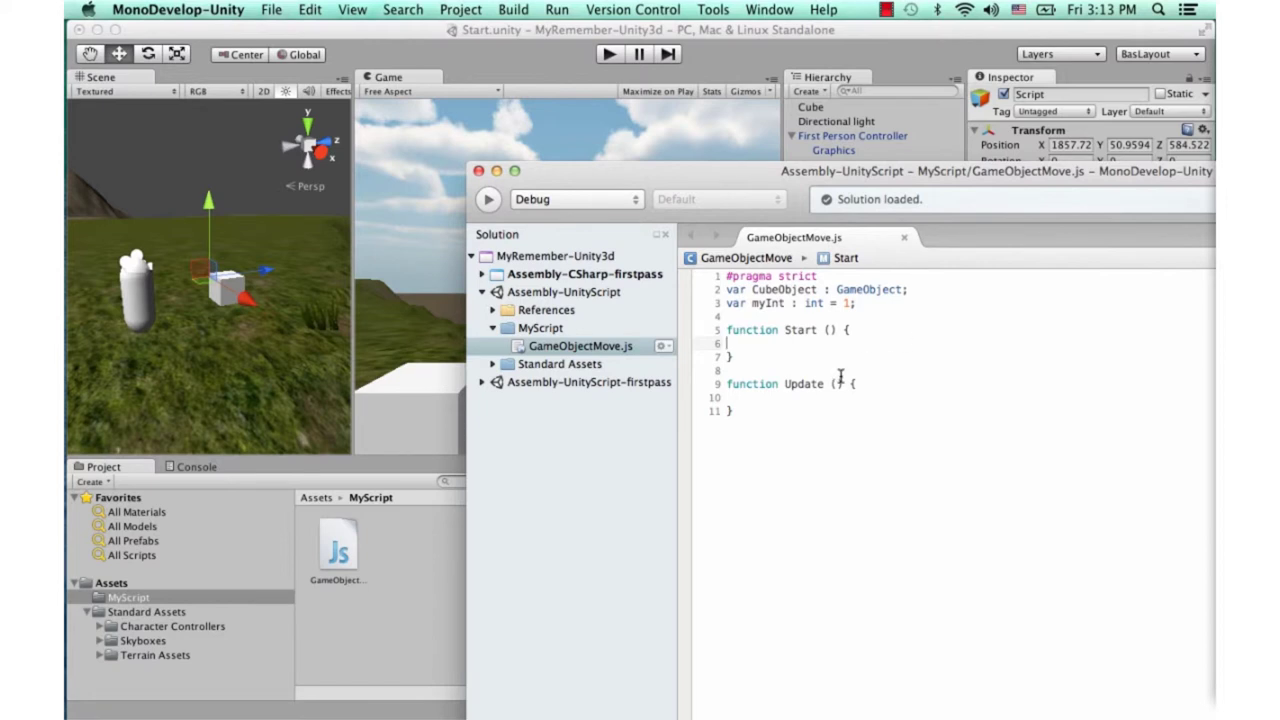
{"action": "left_click", "coordinate": [796, 397]}
Write CubeObject.transform on line 10 inside Update, removing the trial .position.
{"action": "key", "text": "Tab"}
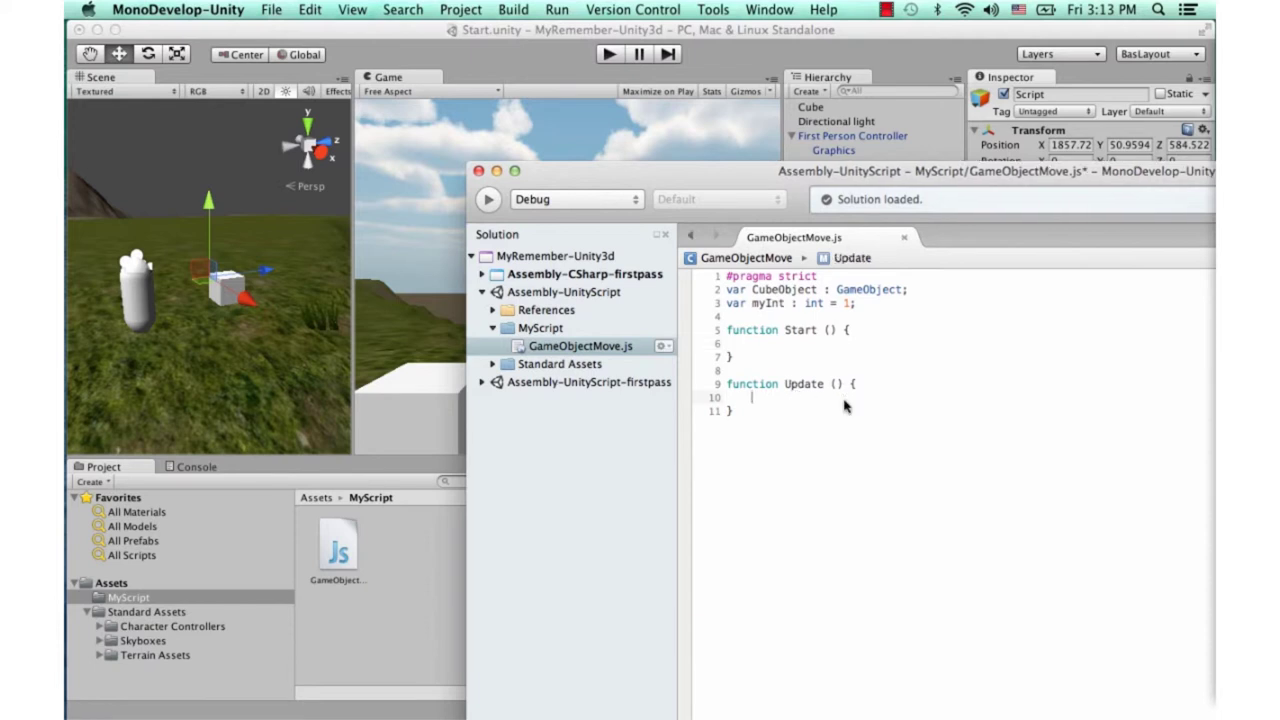
{"action": "type", "text": "CubeObject"}
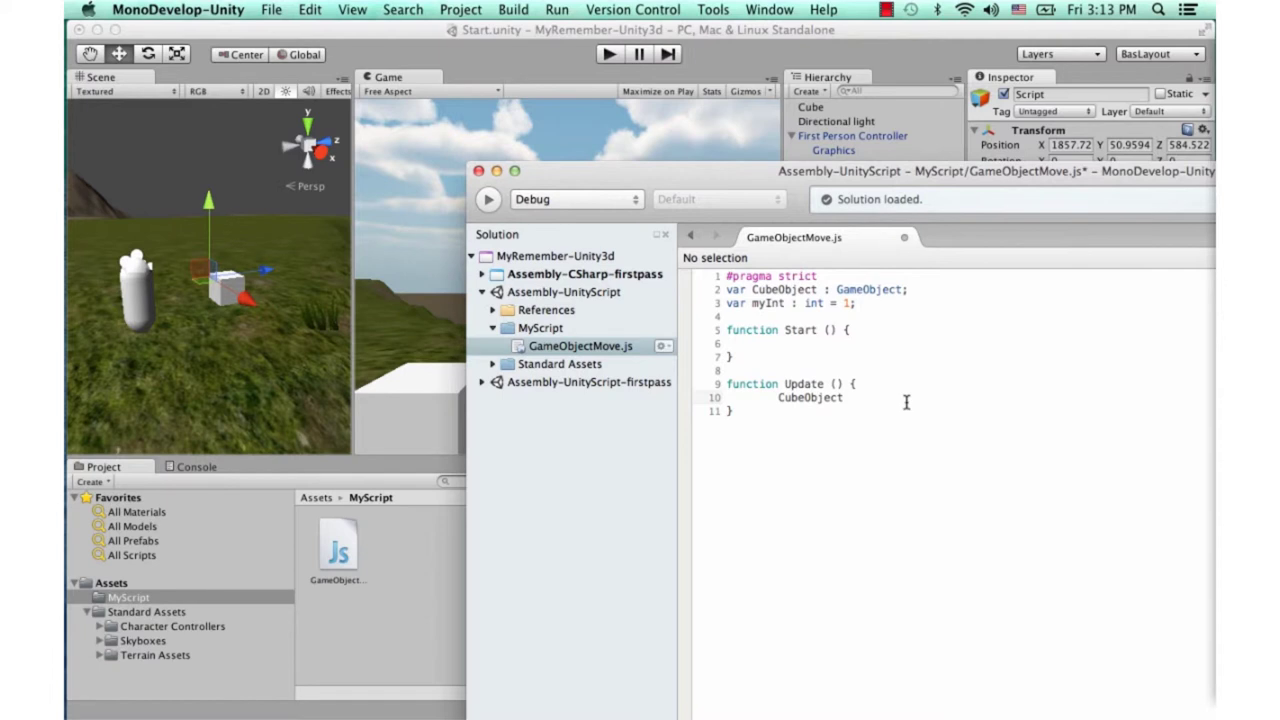
{"action": "type", "text": "."}
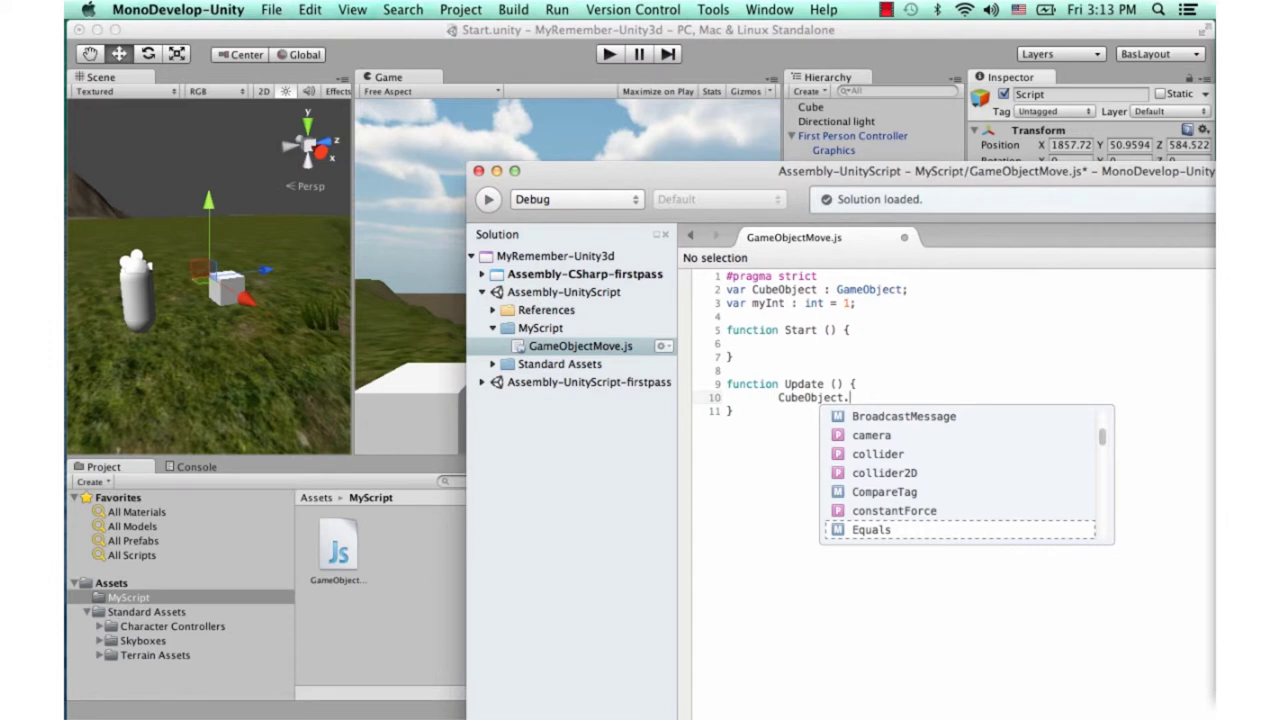
{"action": "type", "text": "p"}
{"action": "key", "text": "BackSpace"}
{"action": "type", "text": "t.tra"}
{"action": "key", "text": "Return"}
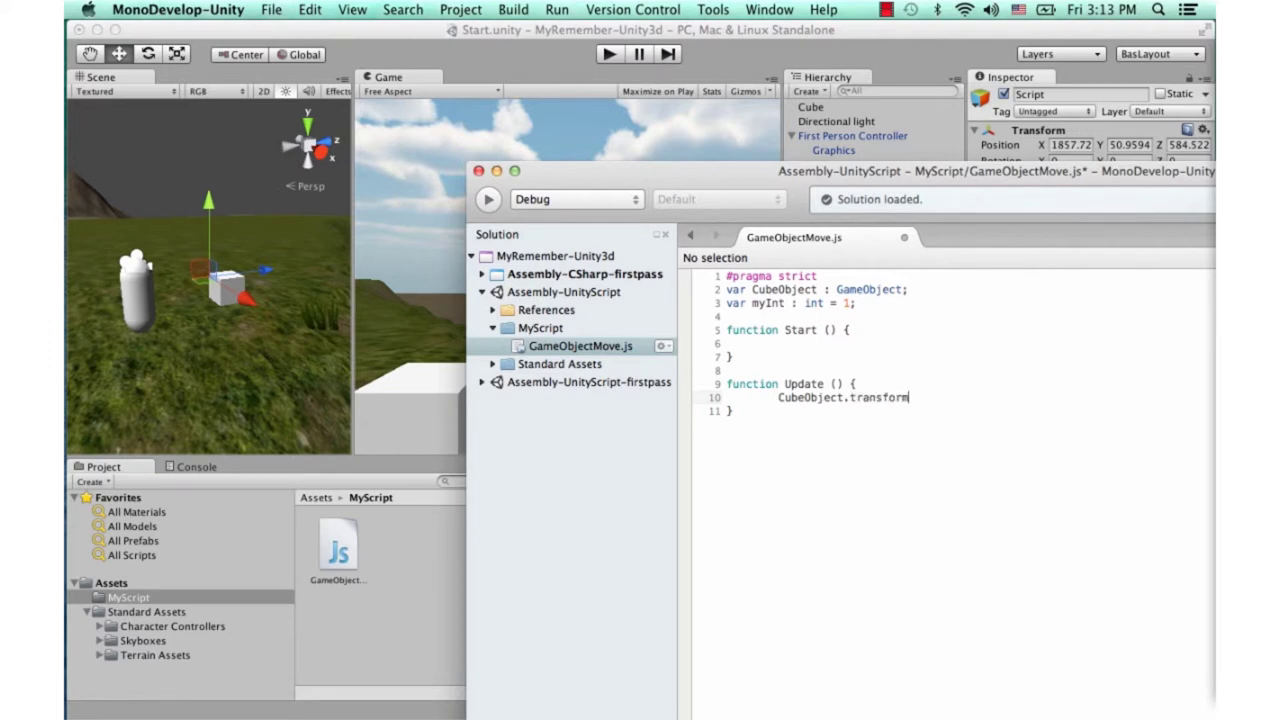
{"action": "type", "text": "."}
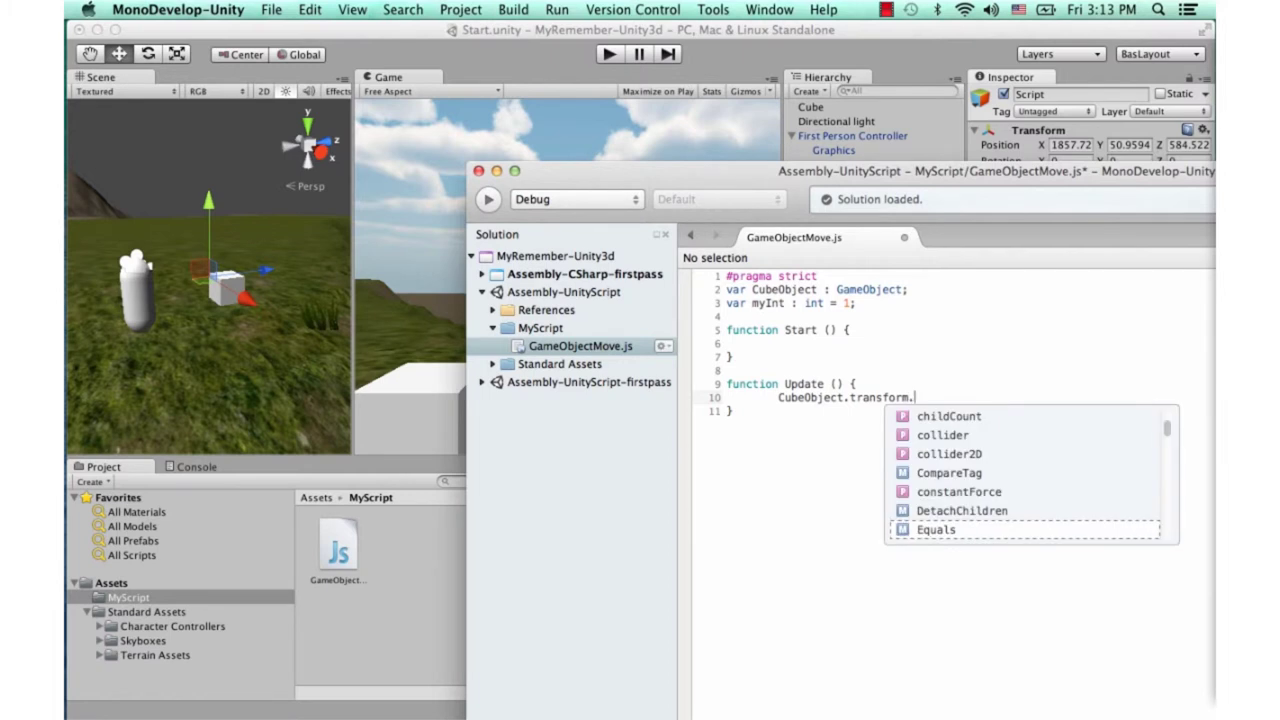
{"action": "type", "text": "P"}
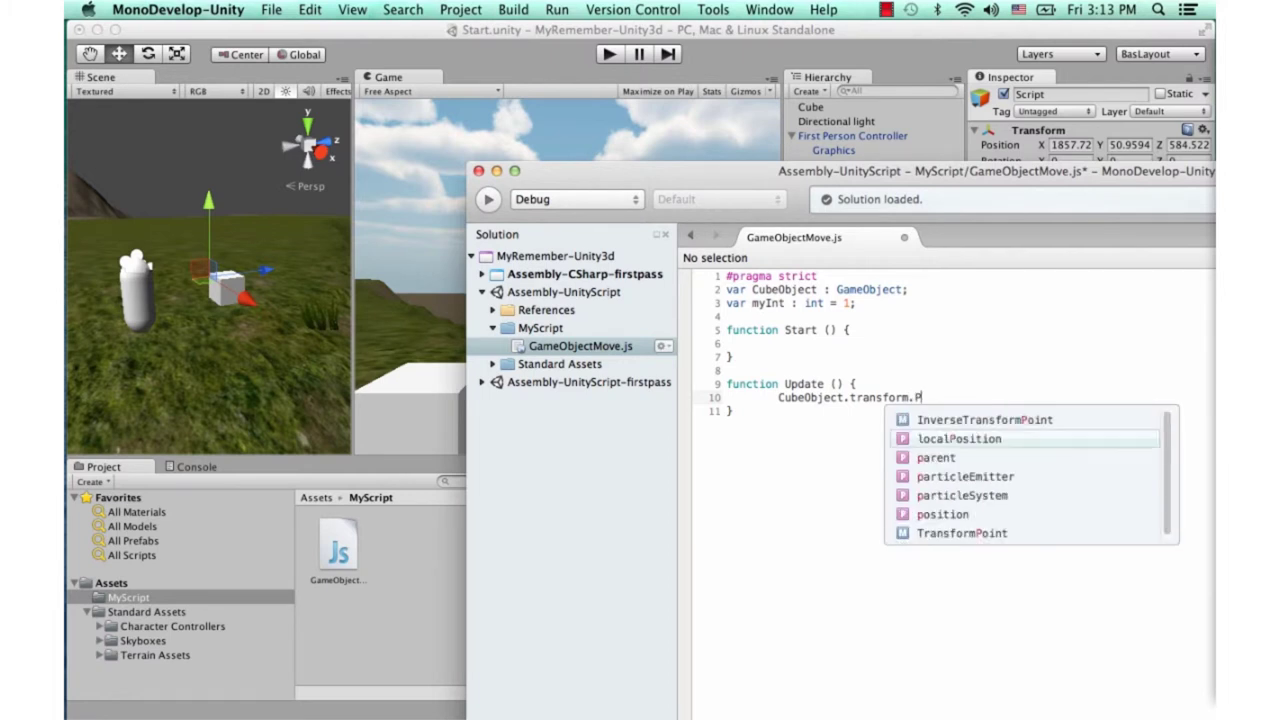
{"action": "type", "text": "os"}
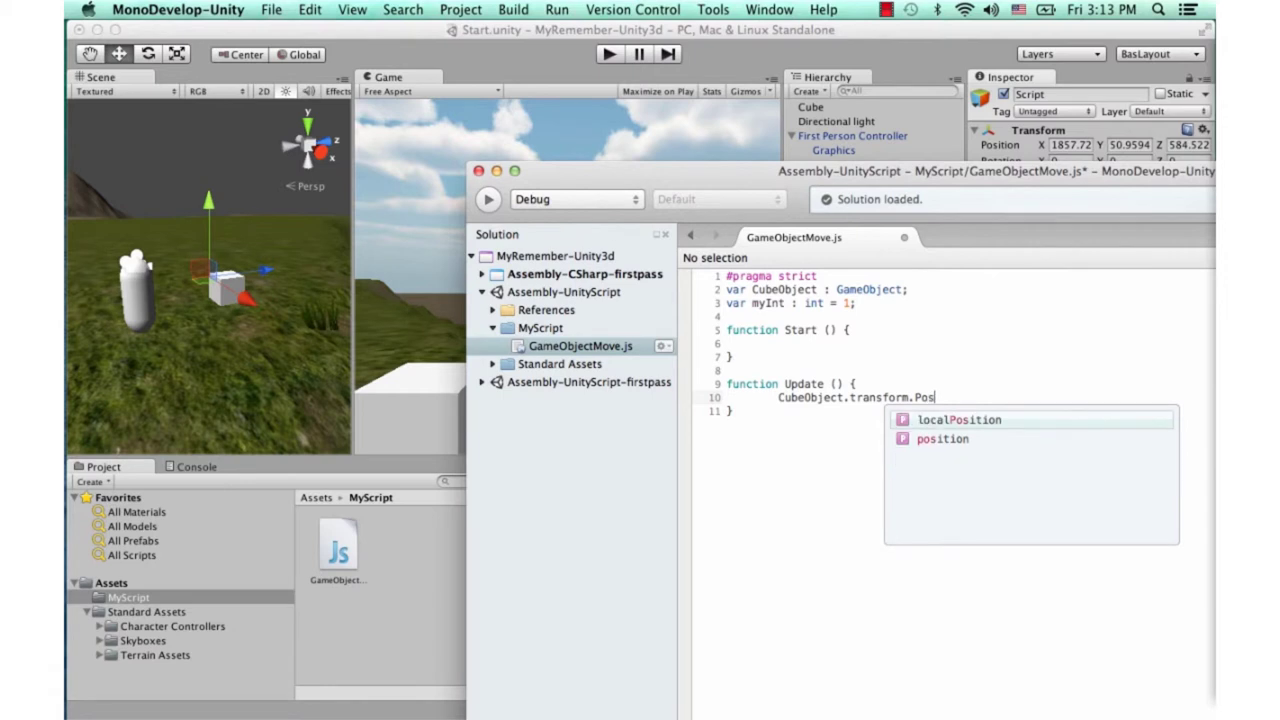
{"action": "key", "text": "Down"}
{"action": "key", "text": "Return"}
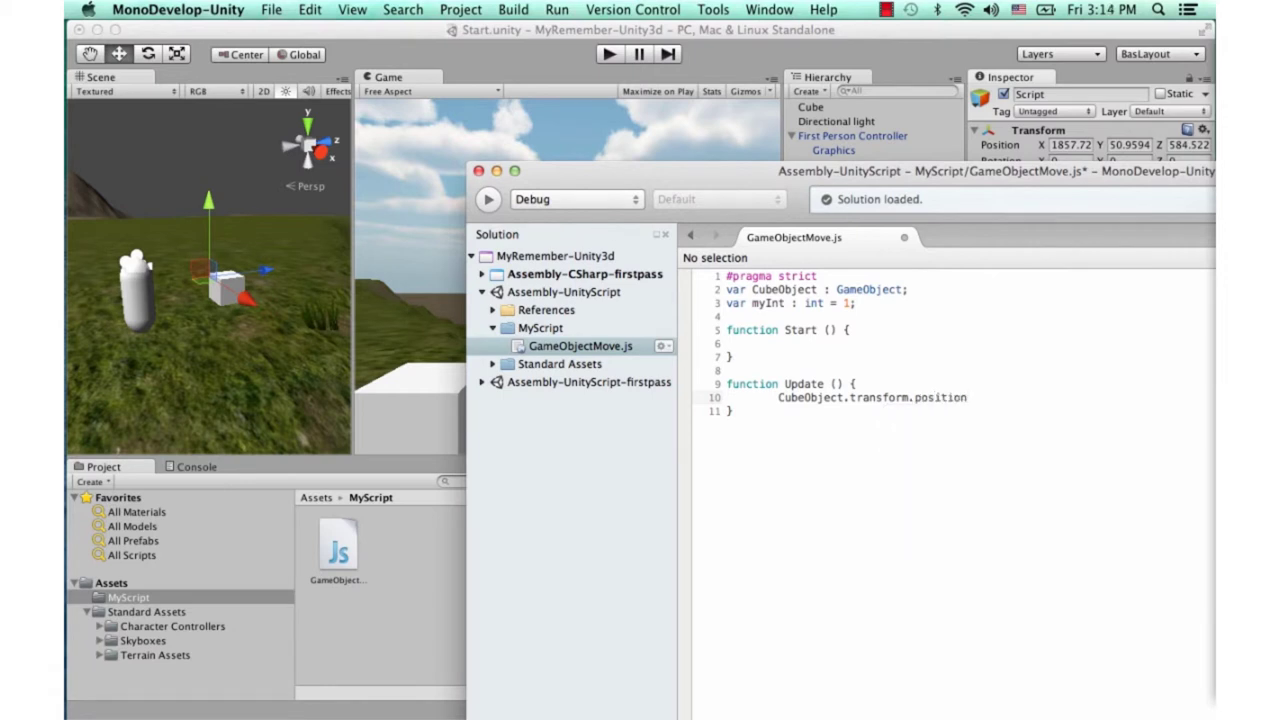
{"action": "key", "text": "BackSpace"}
{"action": "key", "text": "BackSpace"}
{"action": "key", "text": "BackSpace"}
{"action": "key", "text": "BackSpace"}
{"action": "key", "text": "BackSpace"}
{"action": "key", "text": "BackSpace"}
{"action": "key", "text": "BackSpace"}
{"action": "key", "text": "BackSpace"}
Extend line 10 with .Translate() taking a Vector3 argument.
{"action": "type", "text": ".Tra"}
{"action": "key", "text": "Return"}
{"action": "type", "text": "();"}
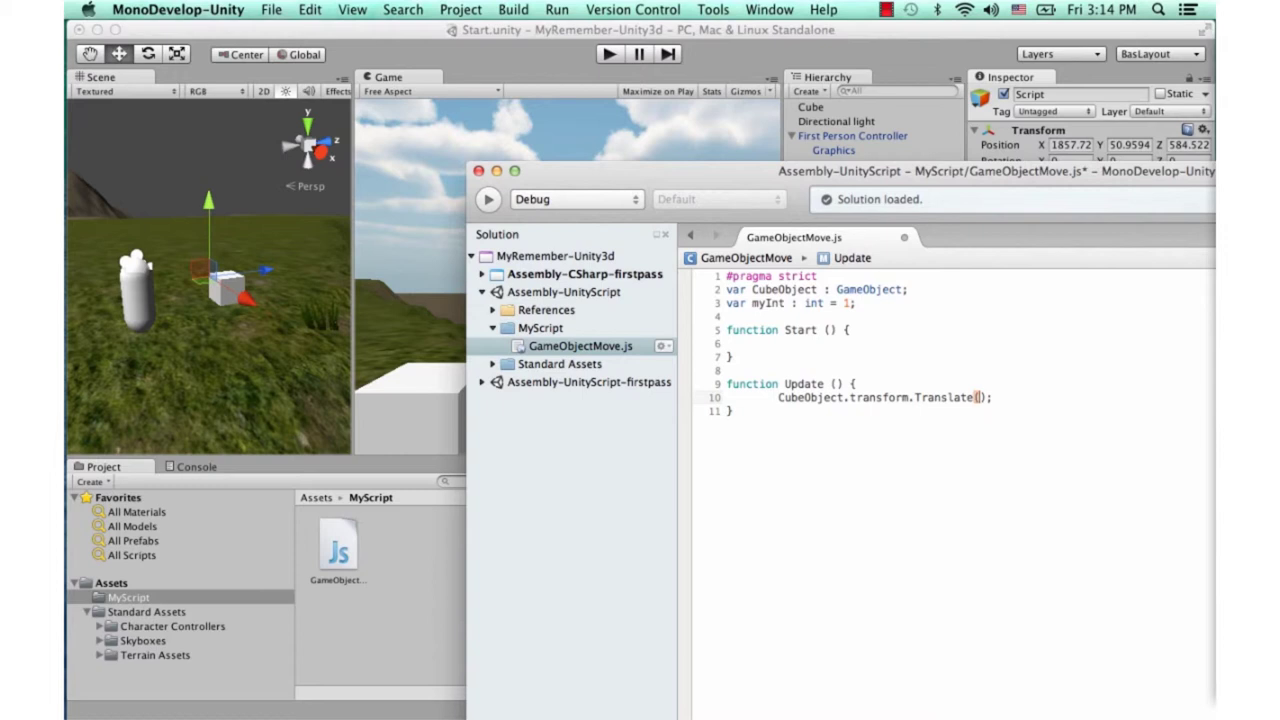
{"action": "type", "text": "Va"}
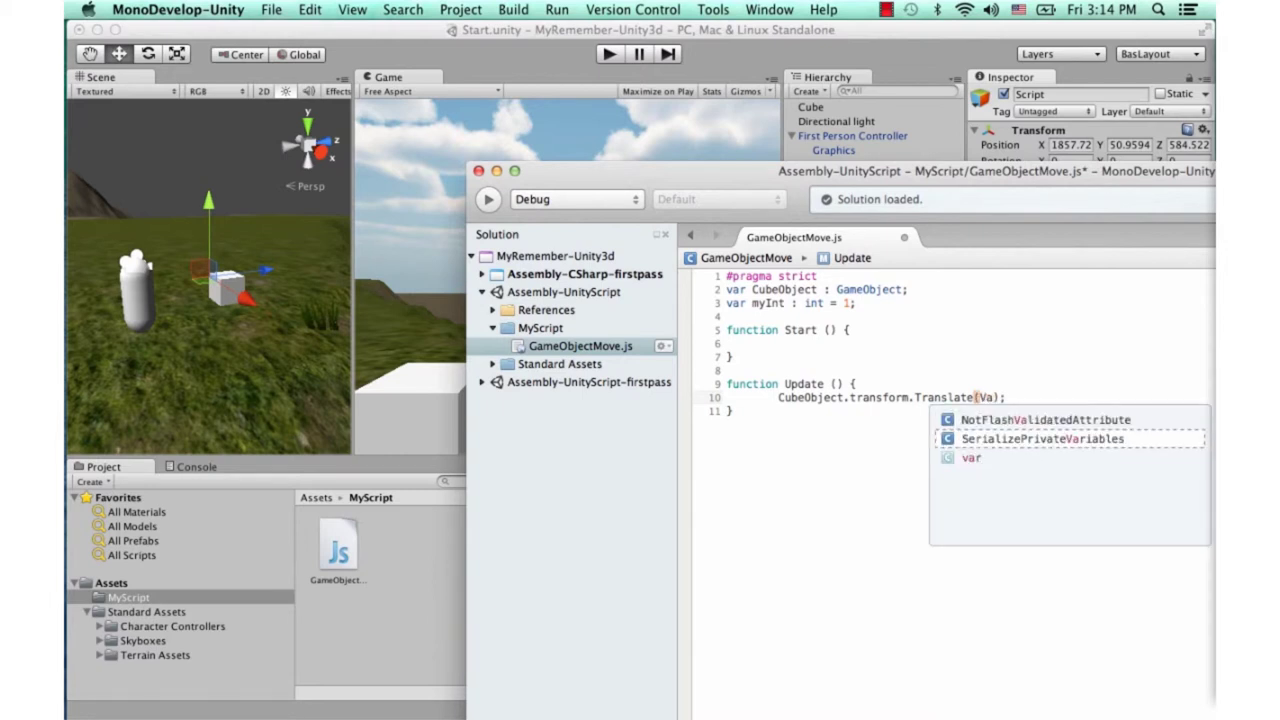
{"action": "key", "text": "BackSpace"}
{"action": "type", "text": "e"}
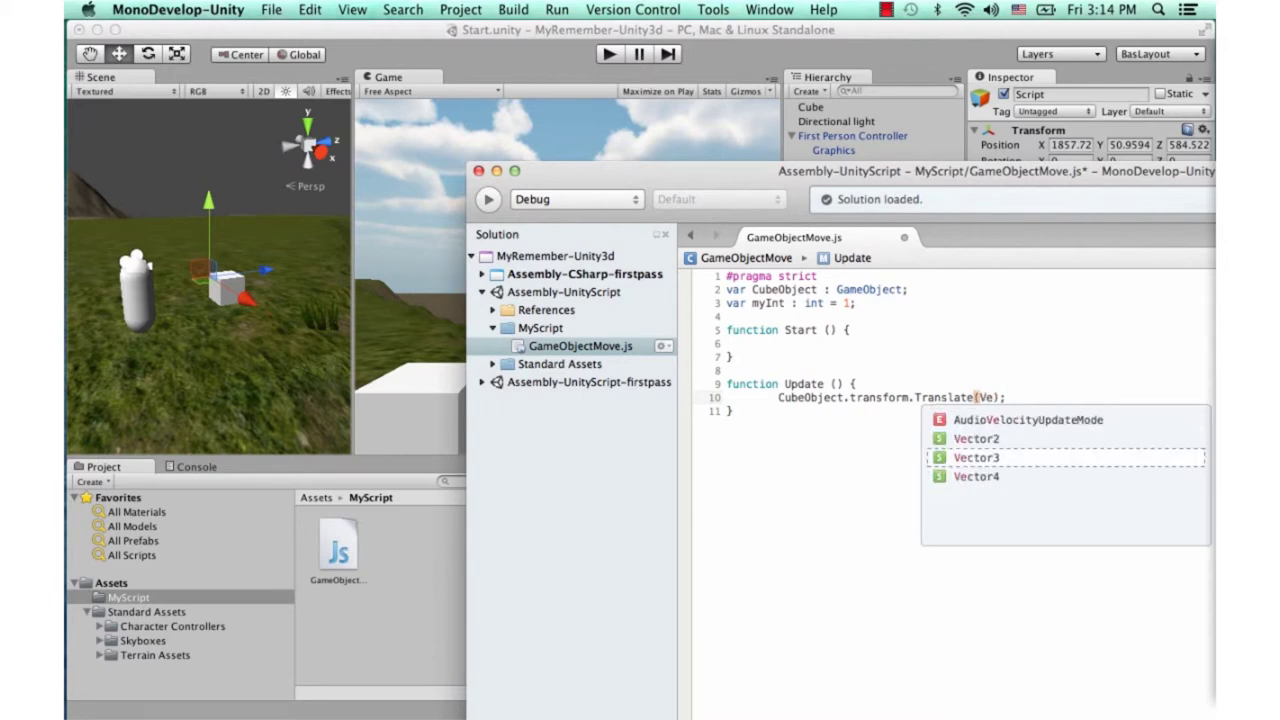
{"action": "key", "text": "Return"}
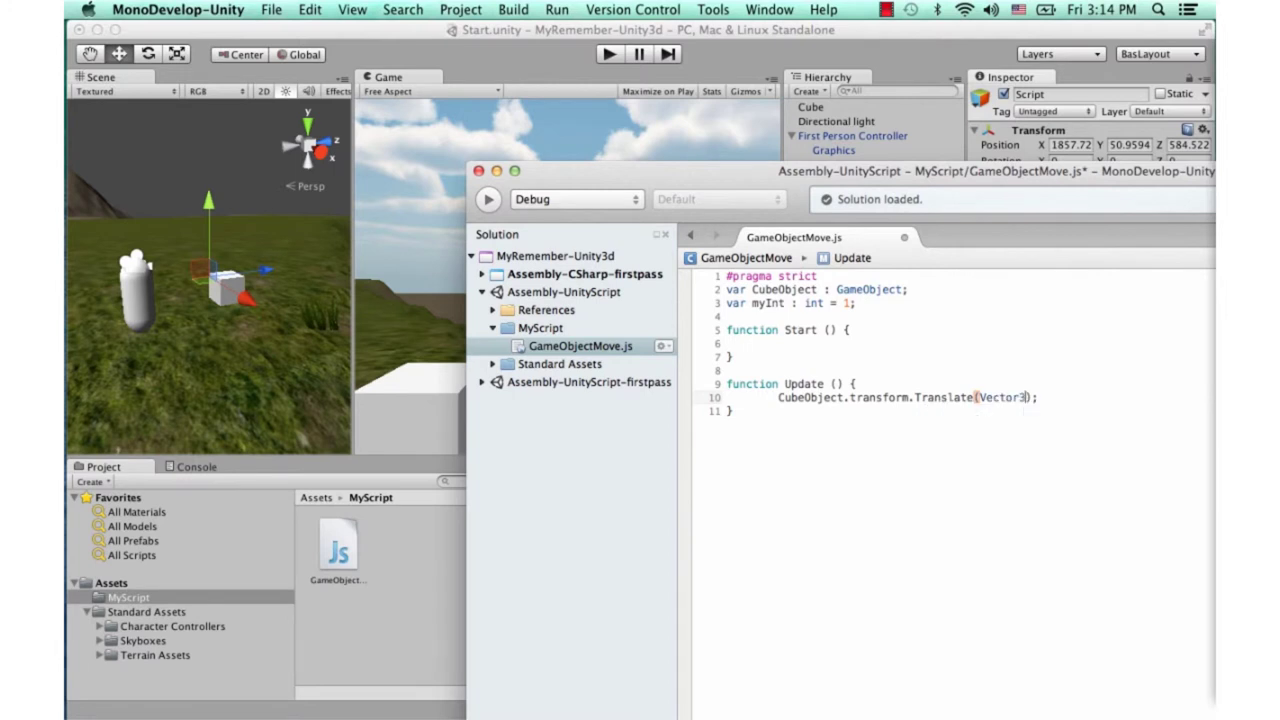
Enter (0,0,0) as the Vector3 values and review each zero.
{"action": "type", "text": "("}
{"action": "type", "text": "0,0,0"}
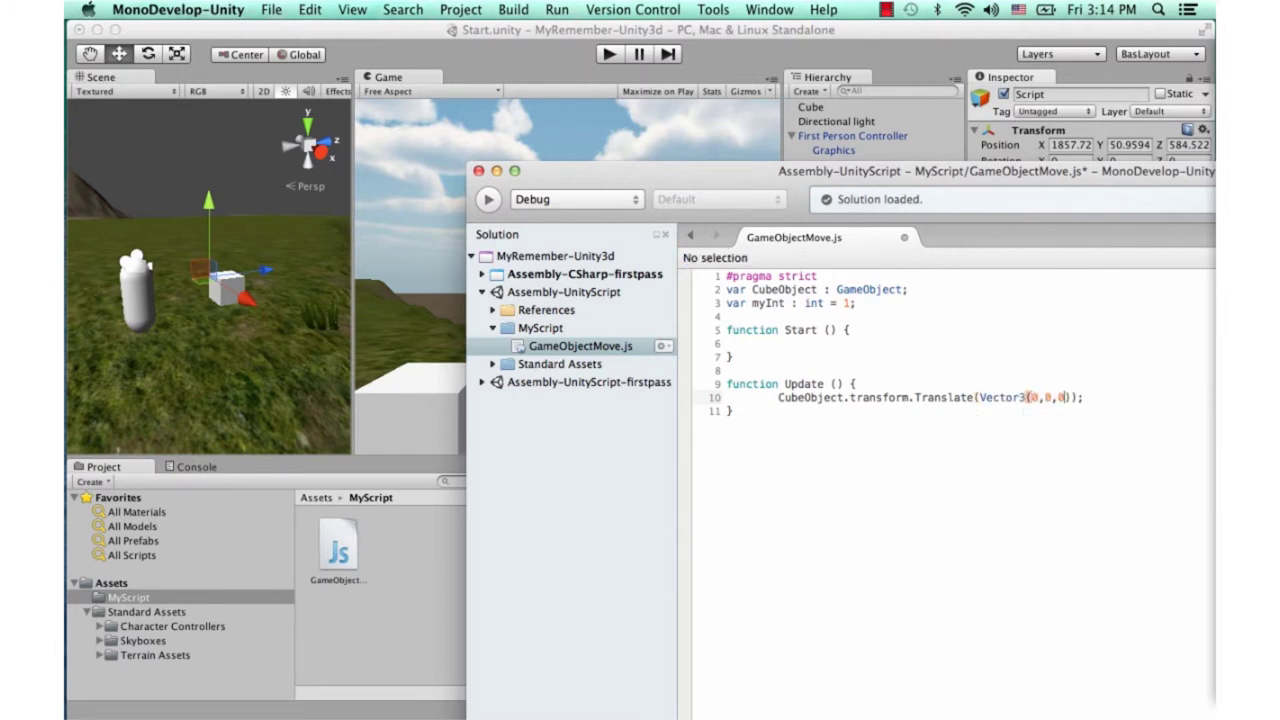
{"action": "left_click", "coordinate": [1051, 397]}
{"action": "double_click", "coordinate": [1036, 398]}
{"action": "double_click", "coordinate": [1048, 398]}
{"action": "double_click", "coordinate": [1061, 397]}
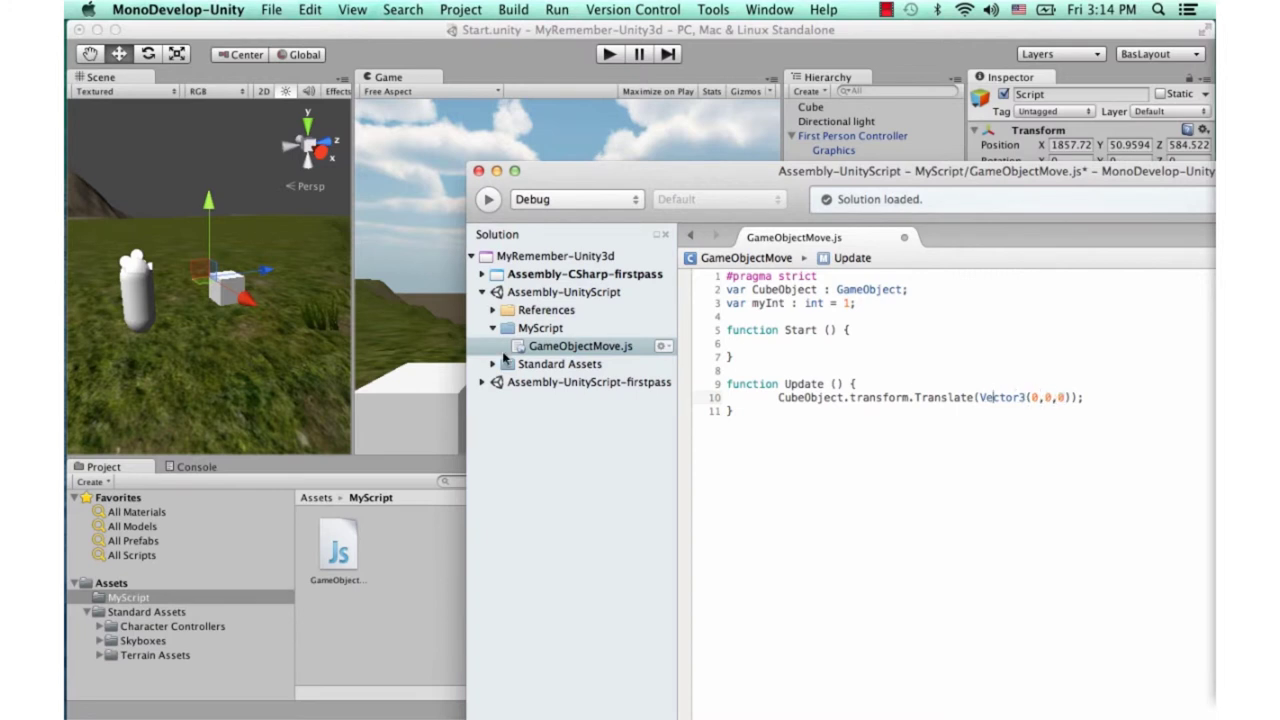
{"action": "left_click_drag", "start_coordinate": [742, 176], "coordinate": [663, 120]}
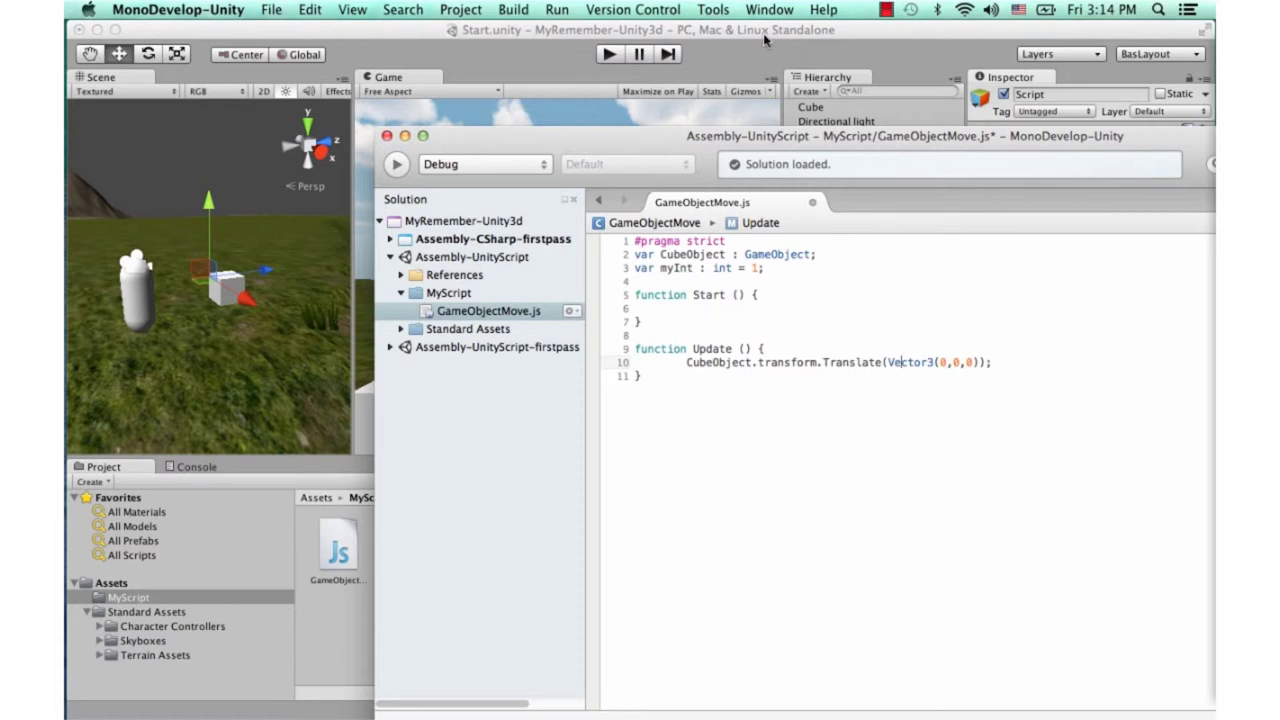
Select the Cube, turn it around its Y axis with the Rotate tool, then undo to rotation 0.
{"action": "left_click", "coordinate": [763, 33]}
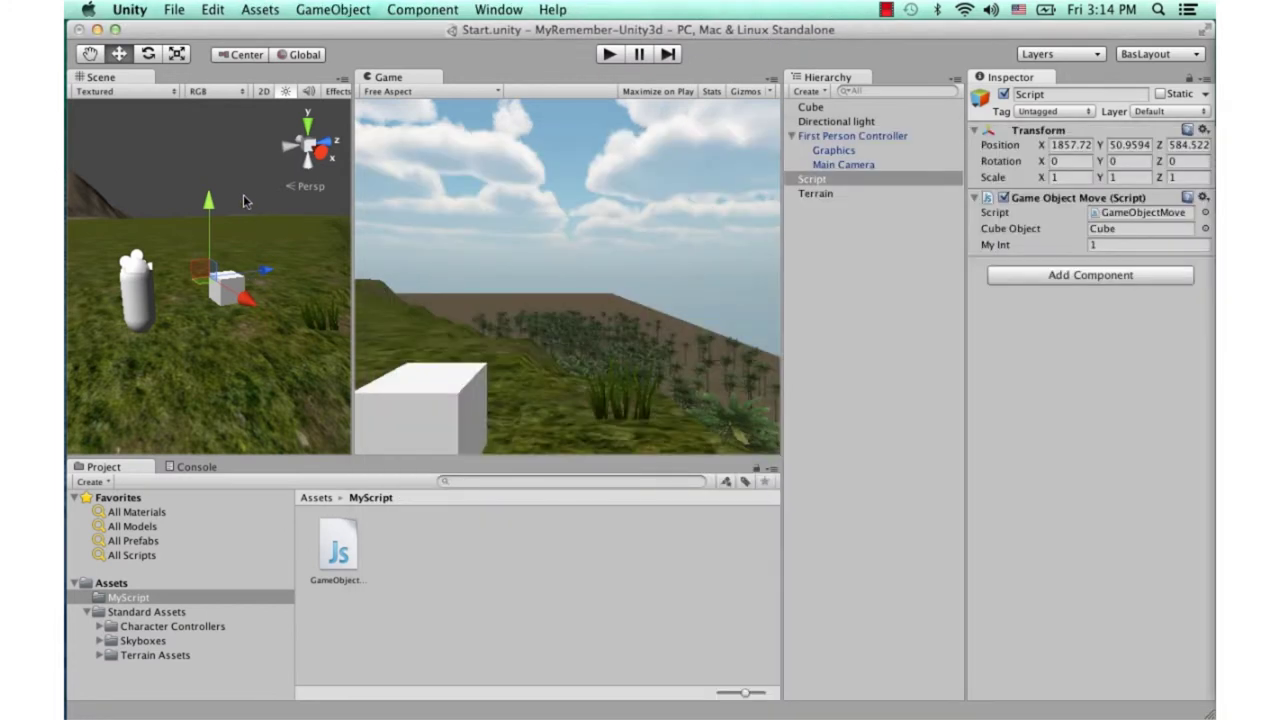
{"action": "left_click", "coordinate": [237, 323]}
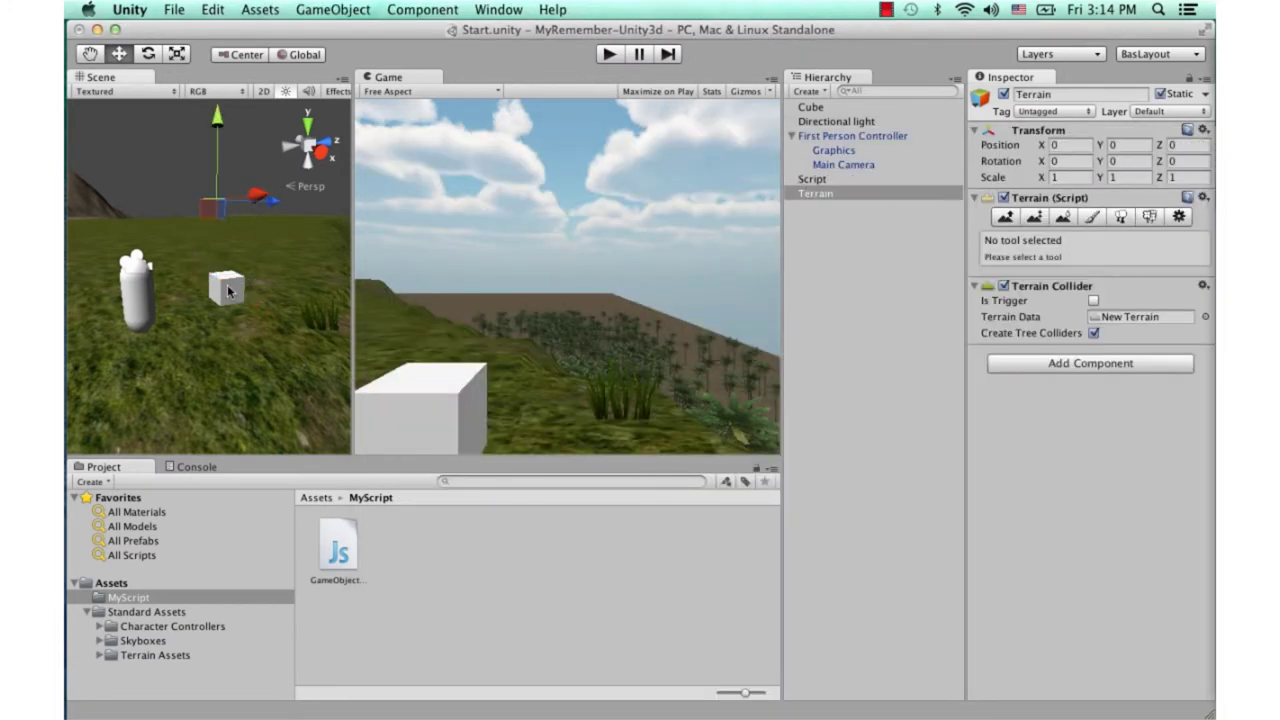
{"action": "left_click", "coordinate": [229, 285]}
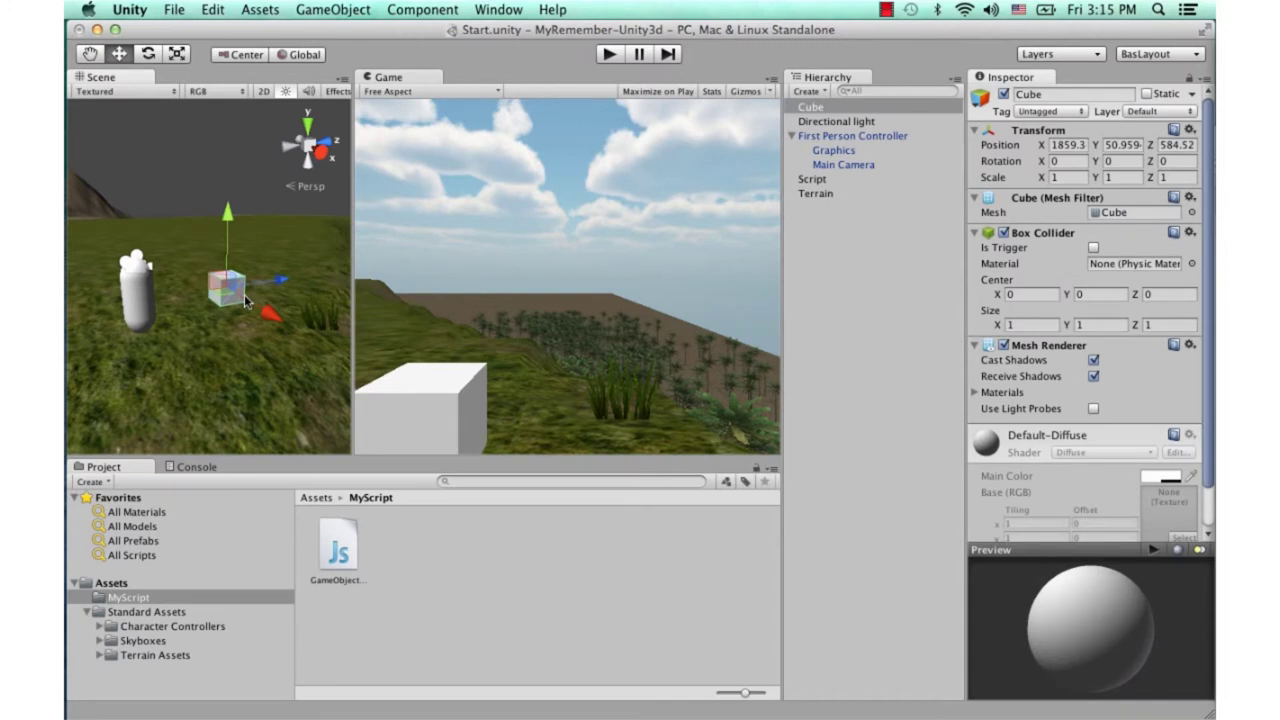
{"action": "key", "text": "e"}
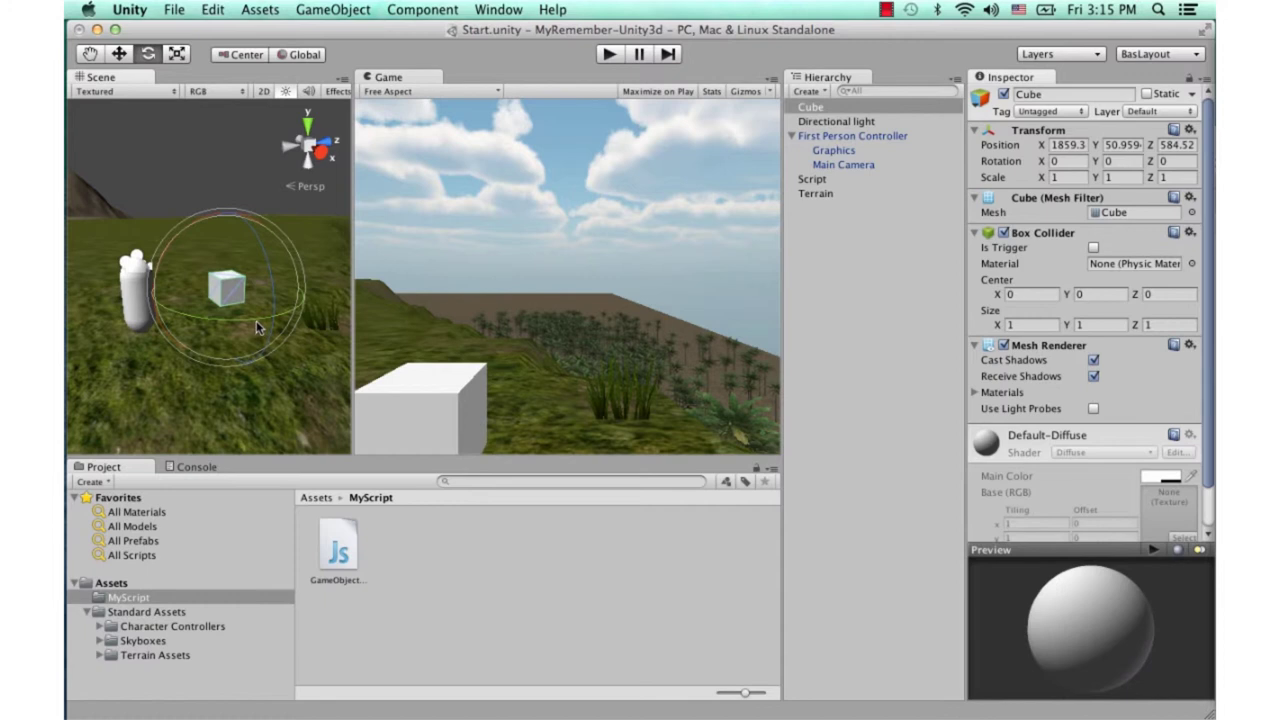
{"action": "mouse_move", "coordinate": [255, 318]}
{"action": "left_mouse_down"}
{"action": "mouse_move", "coordinate": [175, 318]}
{"action": "mouse_move", "coordinate": [271, 326]}
{"action": "mouse_move", "coordinate": [189, 318]}
{"action": "mouse_move", "coordinate": [236, 328]}
{"action": "left_mouse_up"}
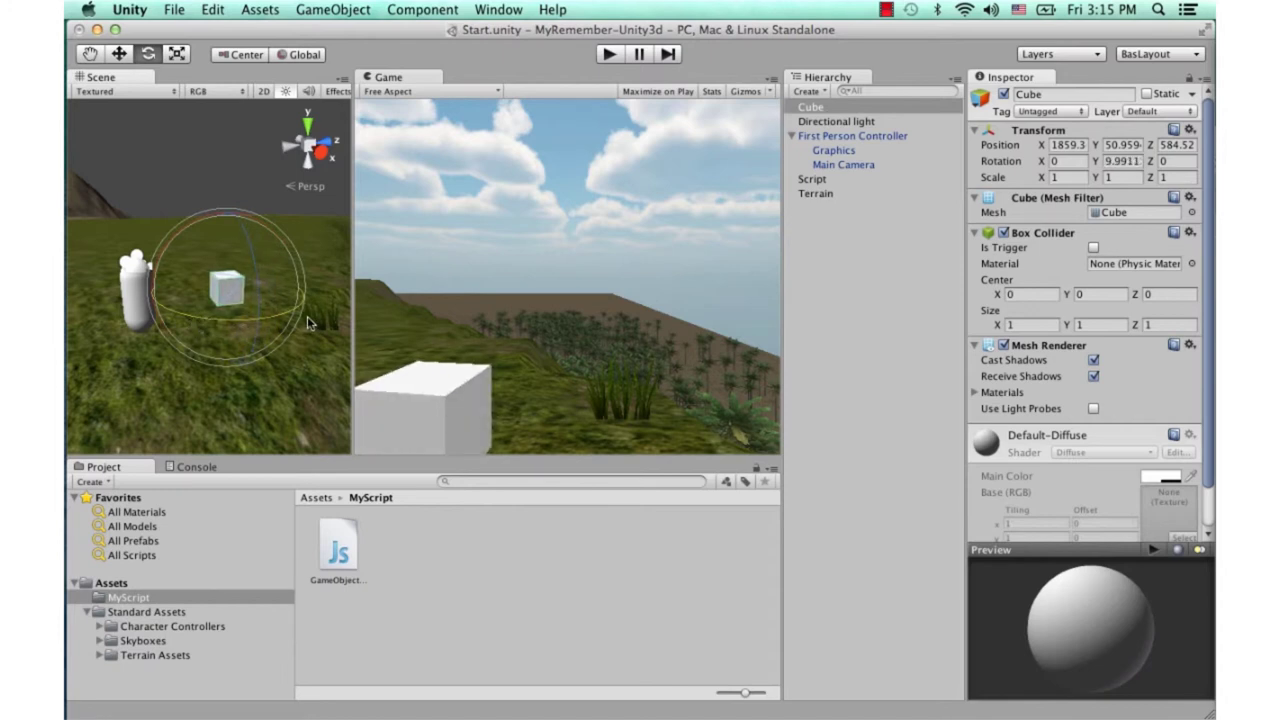
{"action": "key", "text": "super+z"}
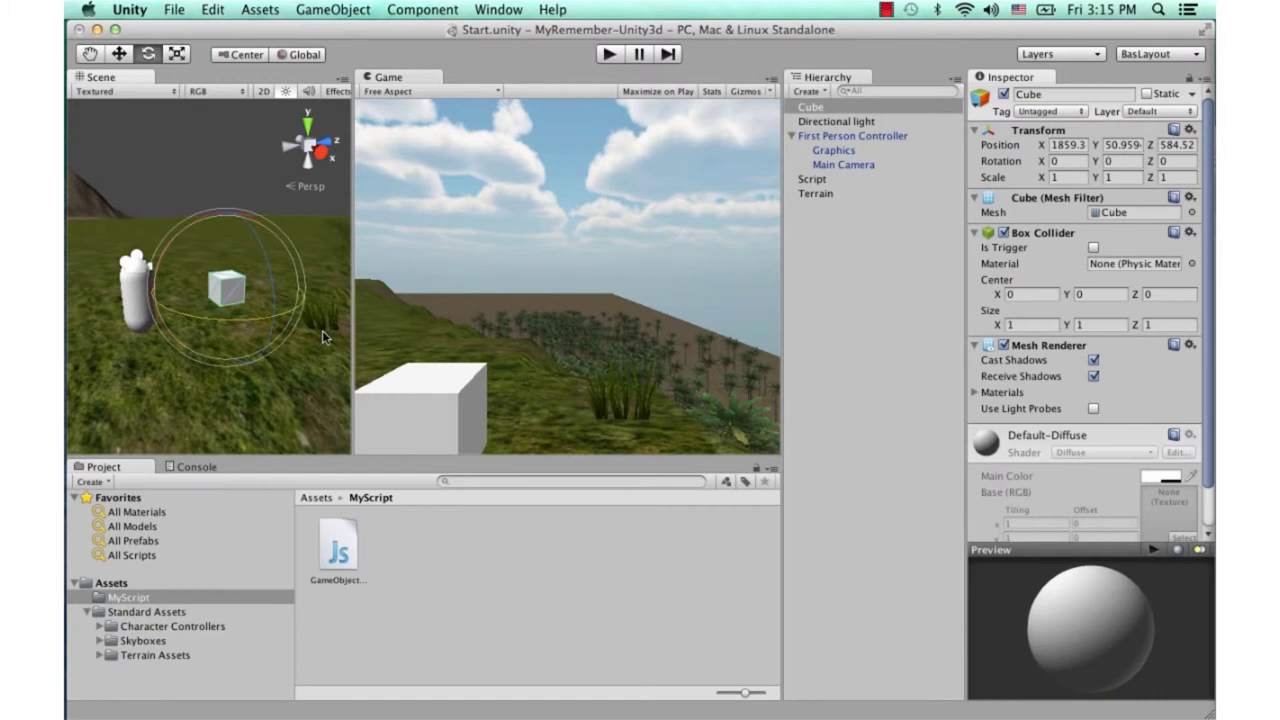
Change the Translate vector in GameObjectMove.js to Vector3(0,1 * Time.deltaTime,0) and save.
{"action": "double_click", "coordinate": [340, 550]}
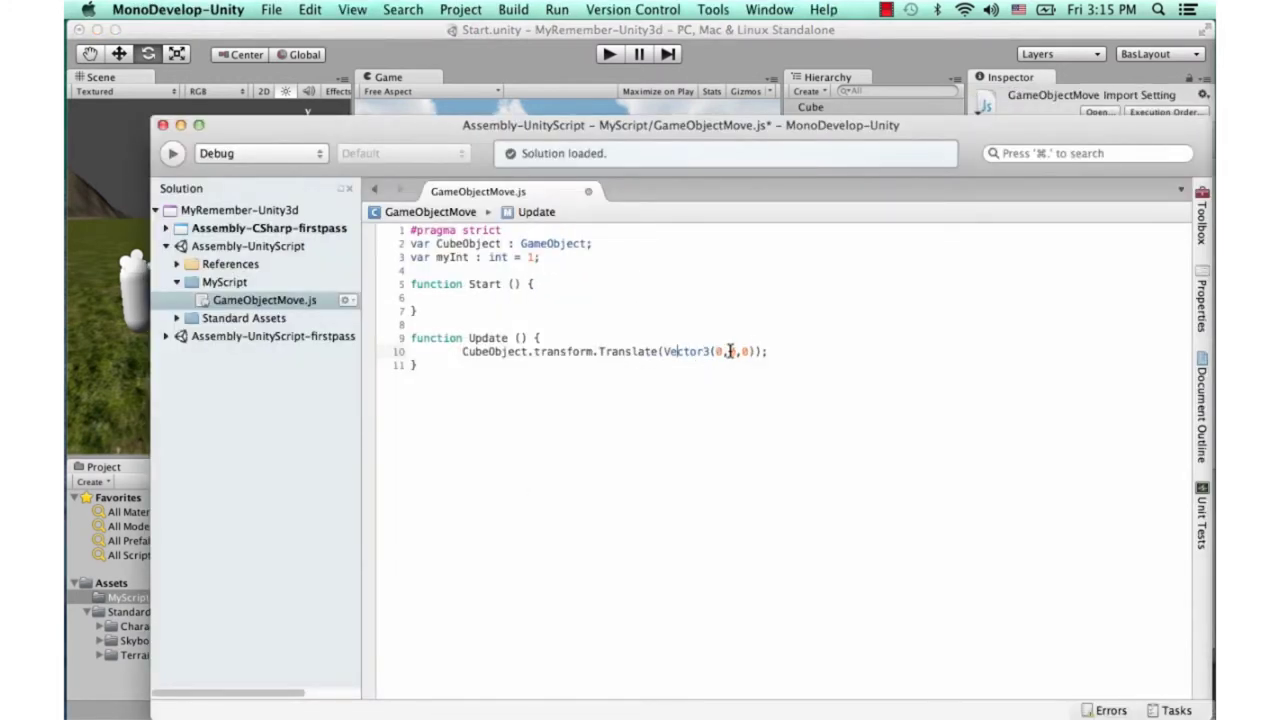
{"action": "double_click", "coordinate": [731, 351]}
{"action": "key", "text": "Right"}
{"action": "key", "text": "BackSpace"}
{"action": "type", "text": "1"}
{"action": "type", "text": " * "}
{"action": "type", "text": "Time"}
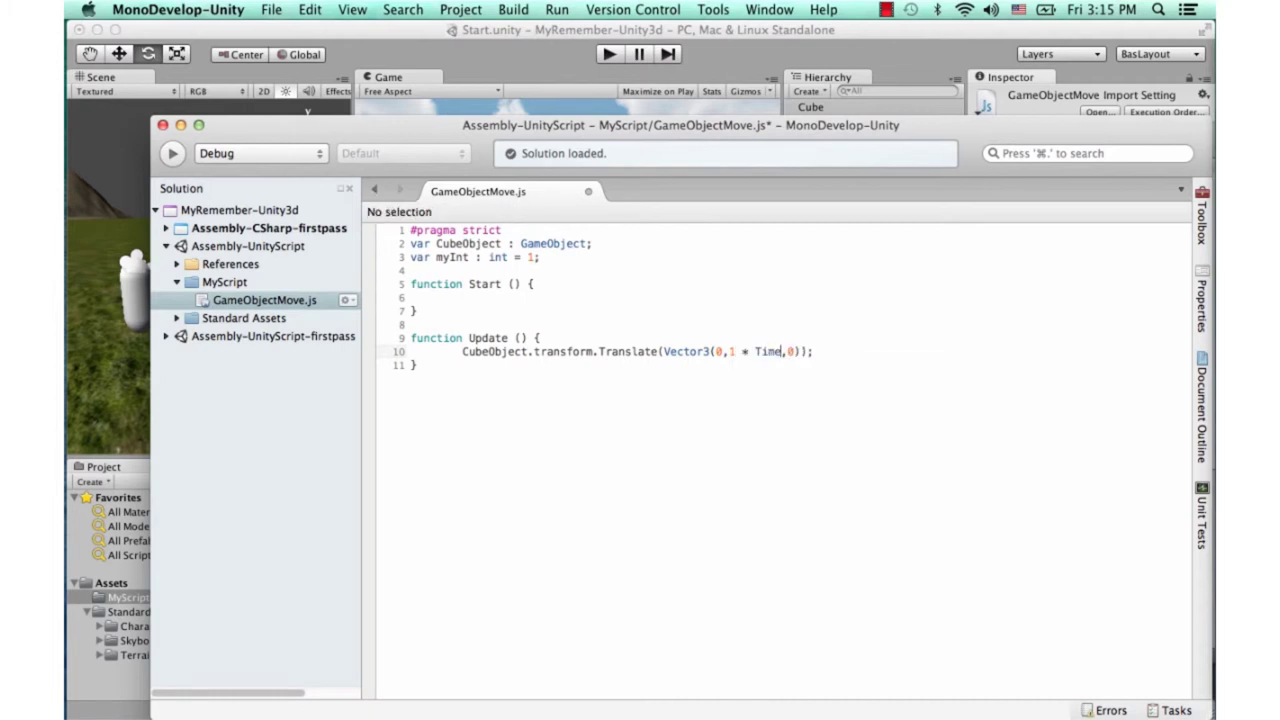
{"action": "type", "text": ".d"}
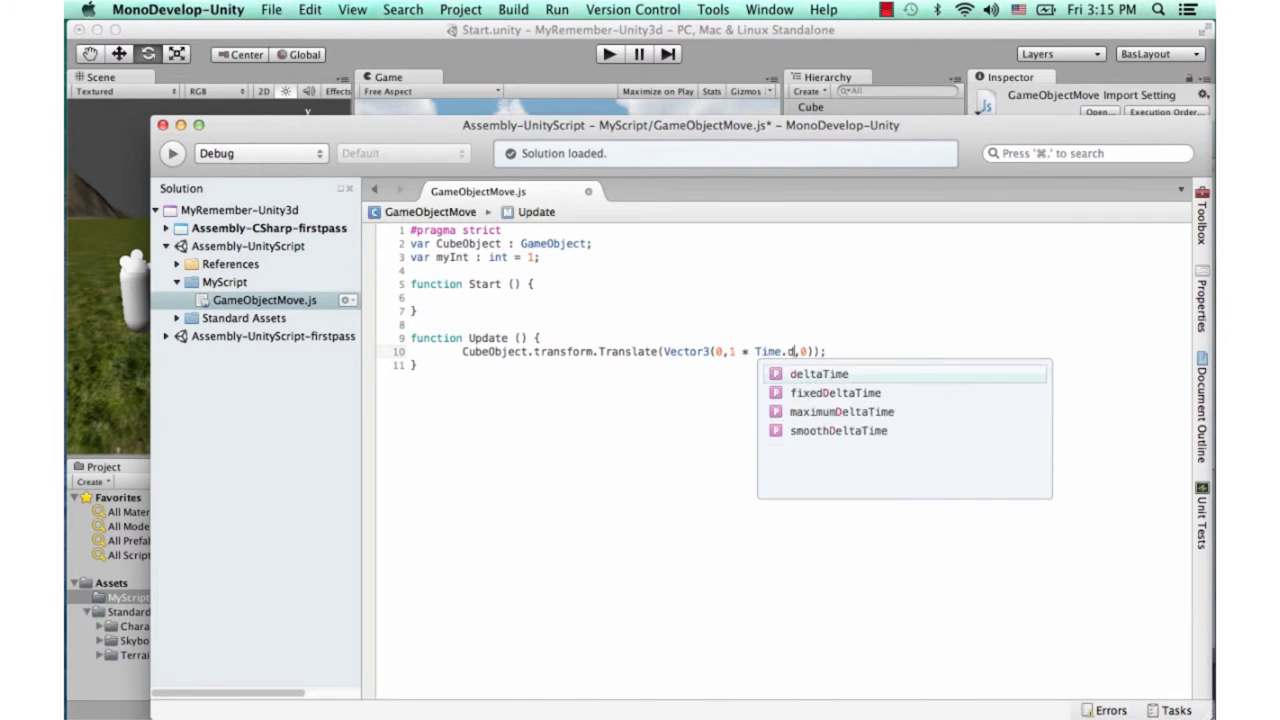
{"action": "key", "text": "Return"}
{"action": "key", "text": "super+s"}
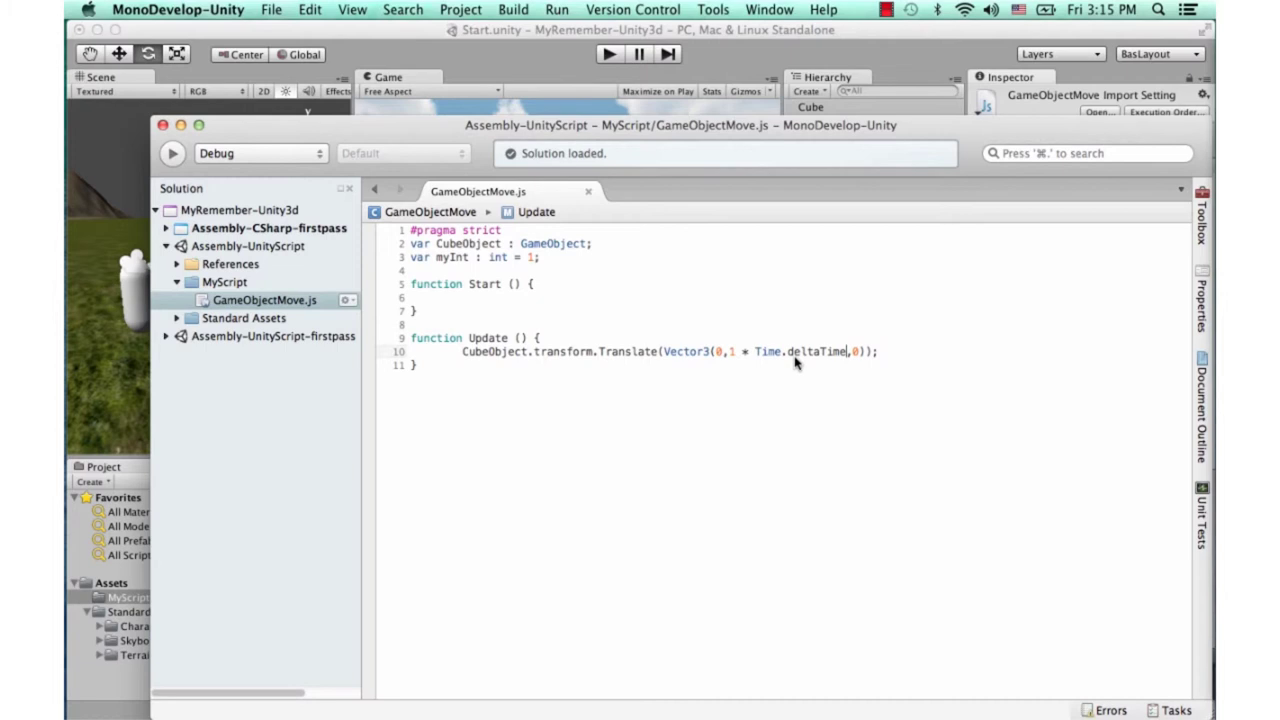
{"action": "left_click", "coordinate": [679, 340]}
Play-test to watch the Cube rise, stop, then reopen GameObjectMove.js from the Project panel.
{"action": "left_click", "coordinate": [612, 55]}
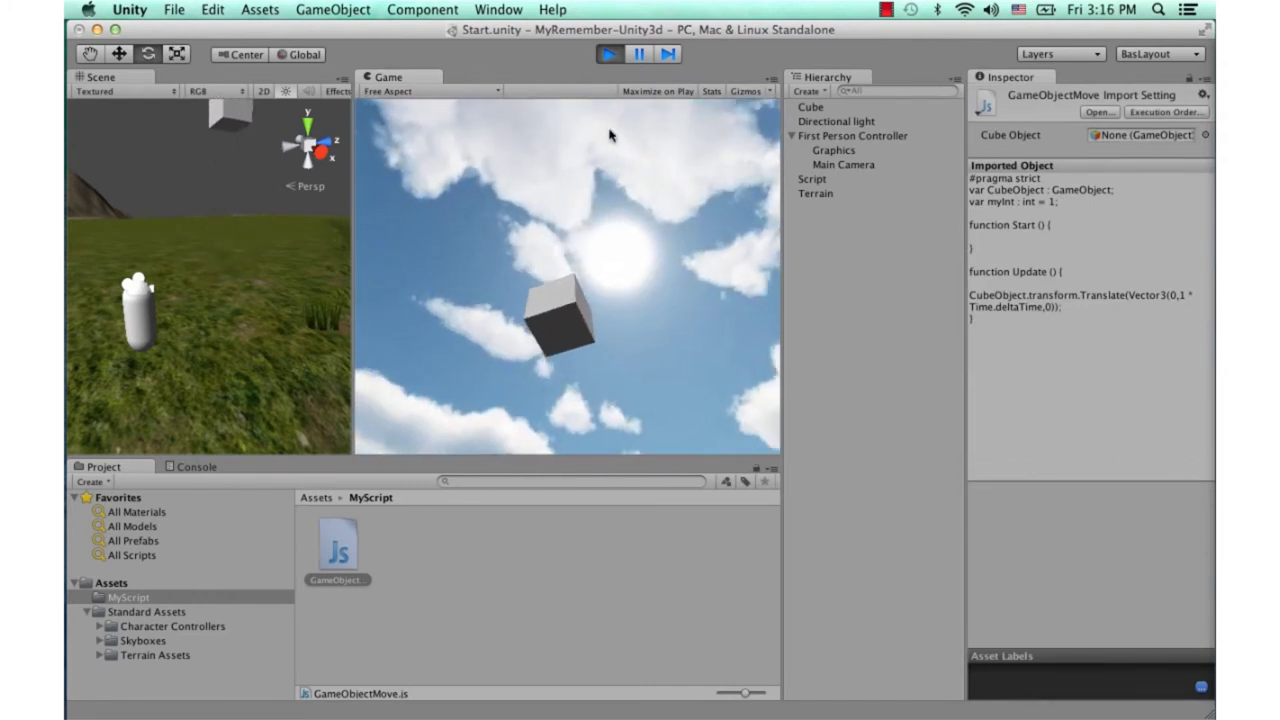
{"action": "left_click", "coordinate": [609, 54]}
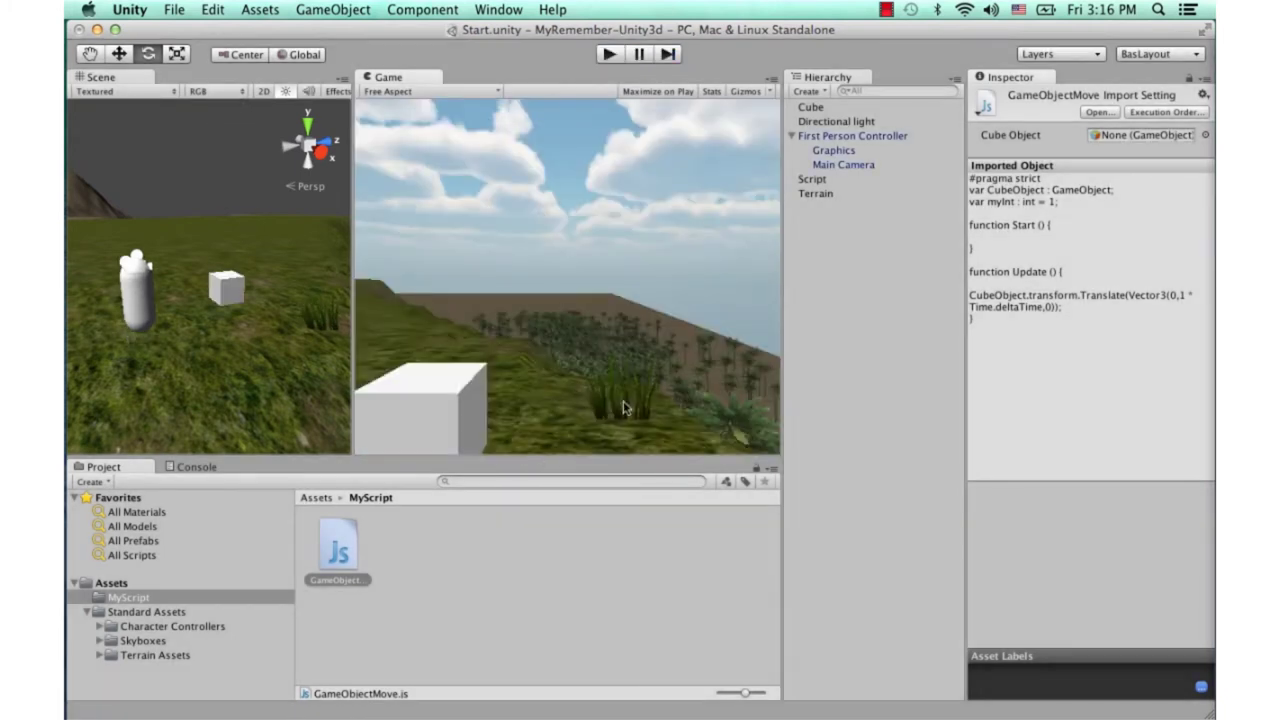
{"action": "left_click", "coordinate": [355, 563]}
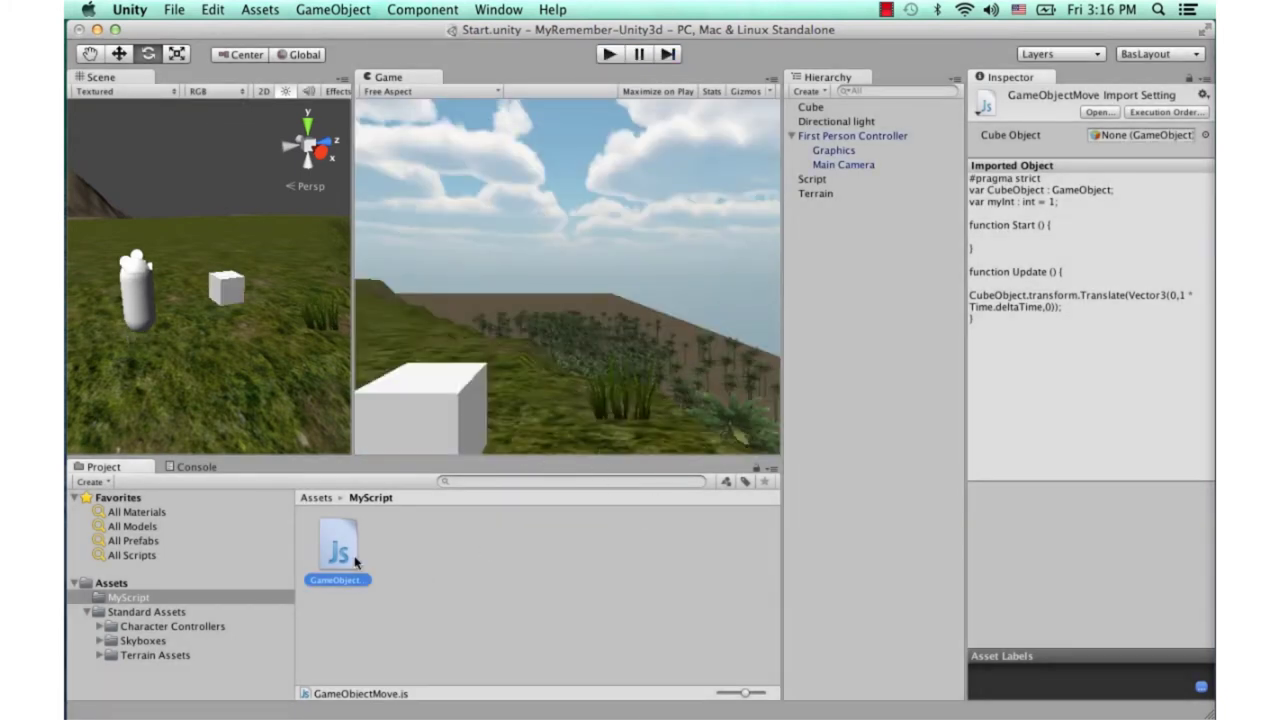
{"action": "double_click", "coordinate": [355, 563]}
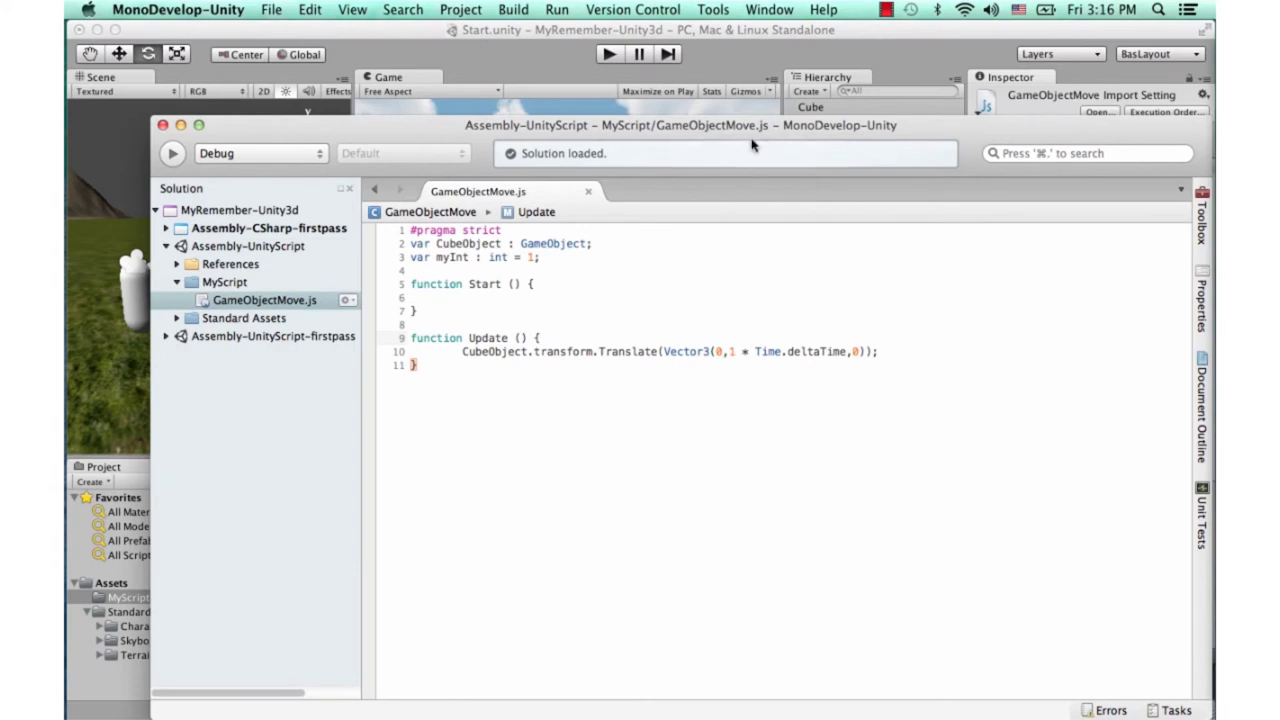
Replace Translate with Rotate on line 10 via autocomplete and save the script.
{"action": "left_click_drag", "start_coordinate": [765, 138], "coordinate": [773, 142]}
{"action": "double_click", "coordinate": [647, 360]}
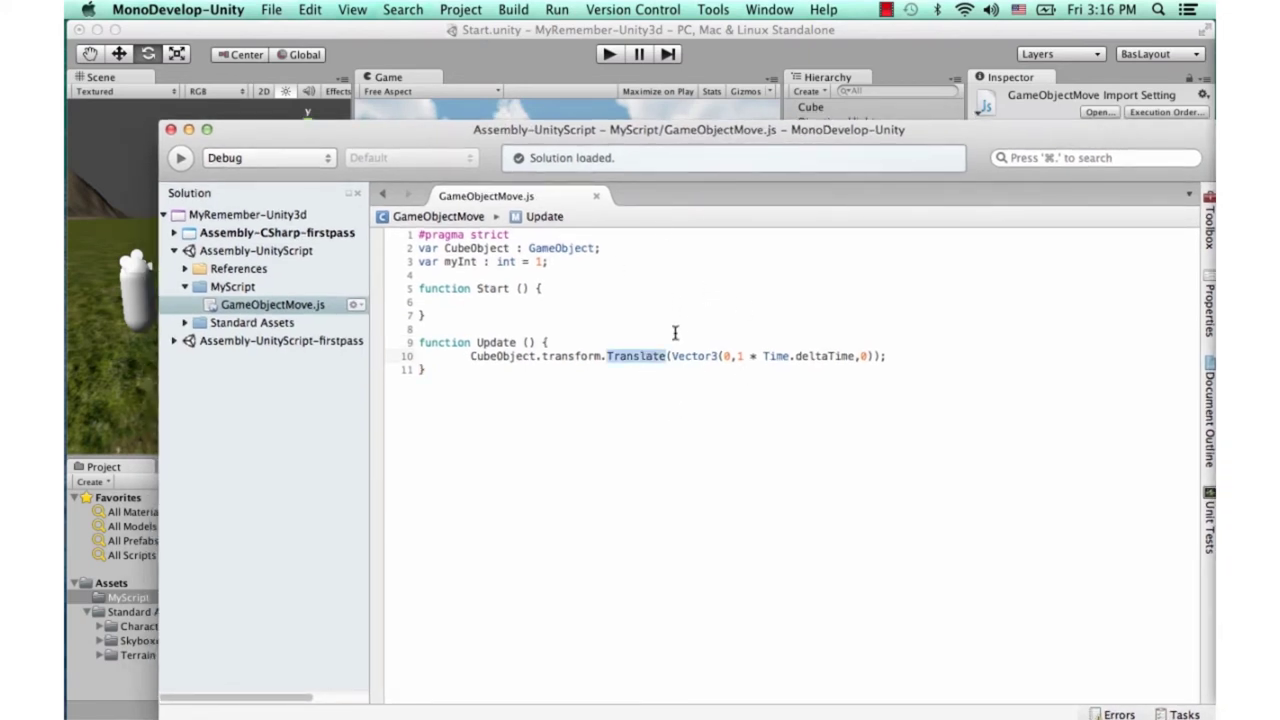
{"action": "type", "text": "Ro"}
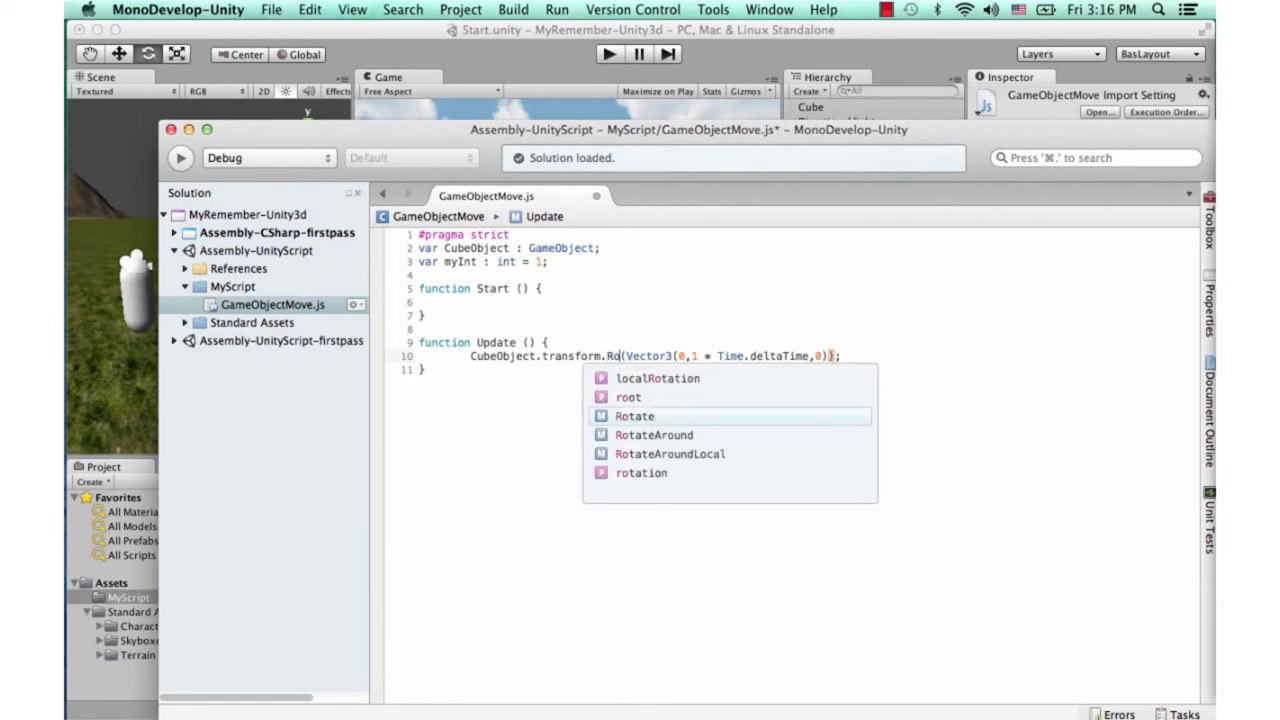
{"action": "key", "text": "Return"}
{"action": "key", "text": "super+s"}
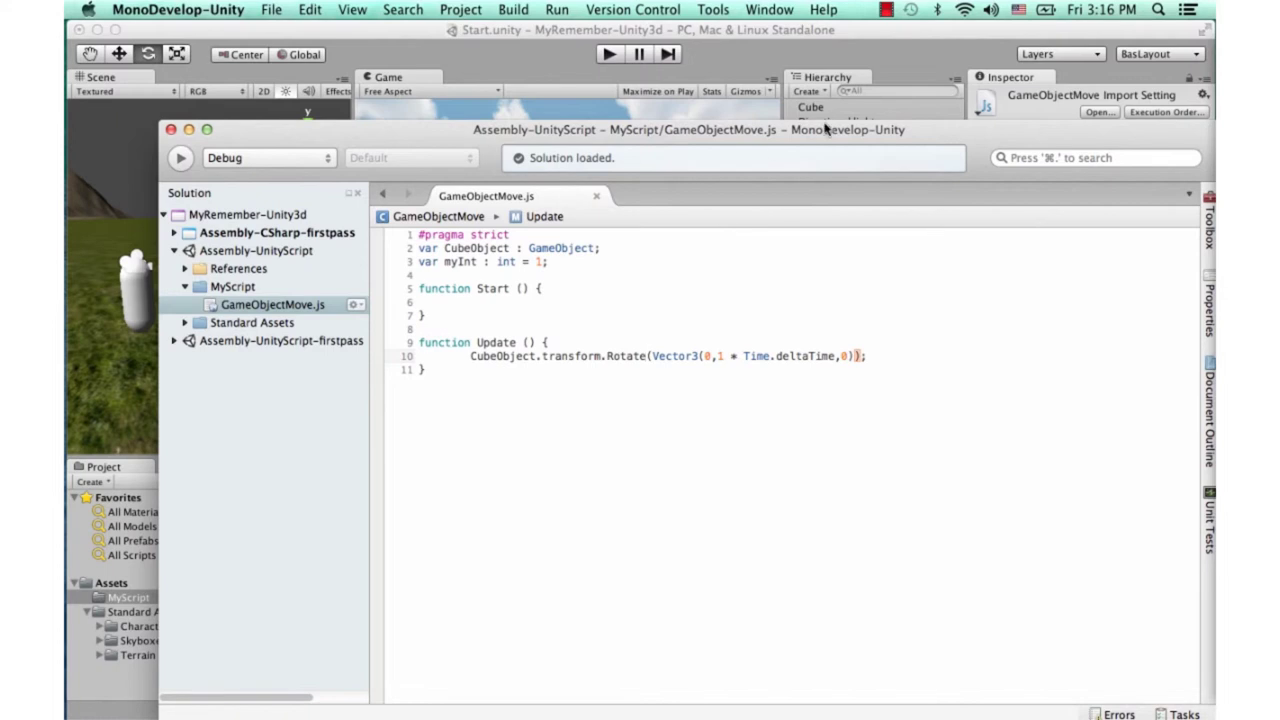
{"action": "left_click_drag", "start_coordinate": [823, 134], "coordinate": [807, 117]}
Play-test the spinning Cube, walking toward it with W, then stop and reopen GameObjectMove.js.
{"action": "left_click", "coordinate": [754, 42]}
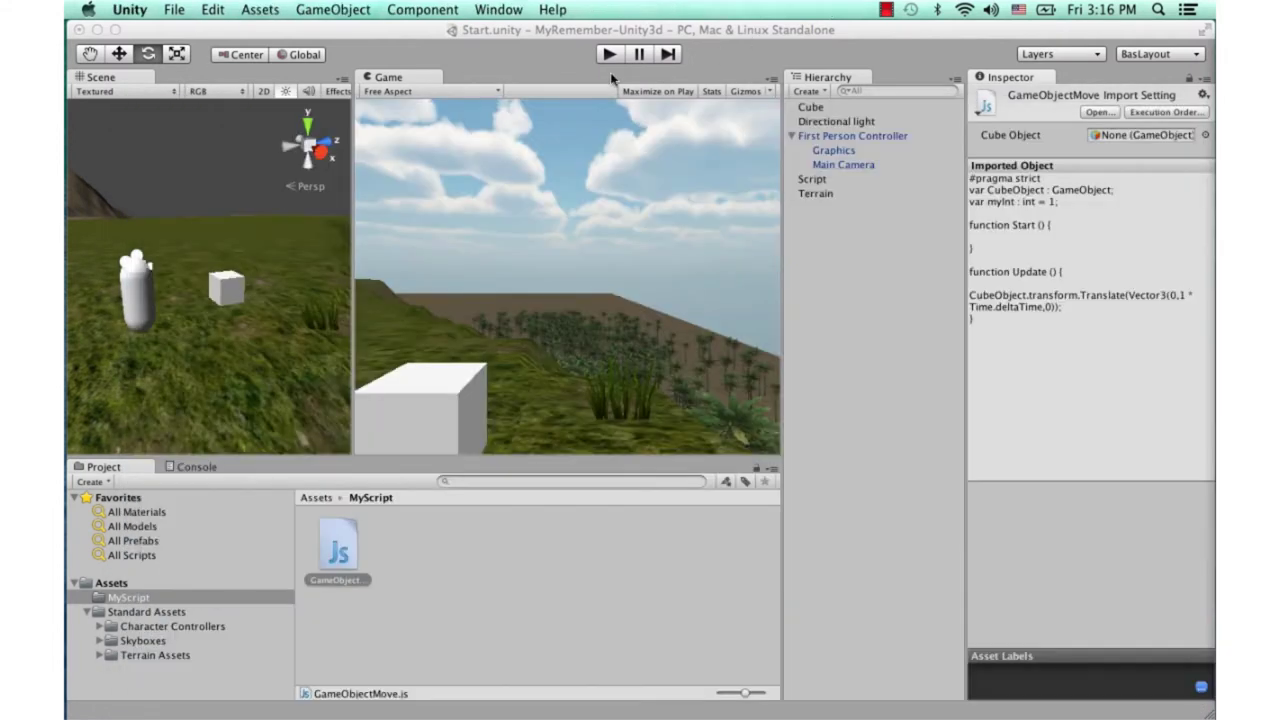
{"action": "left_click", "coordinate": [611, 55]}
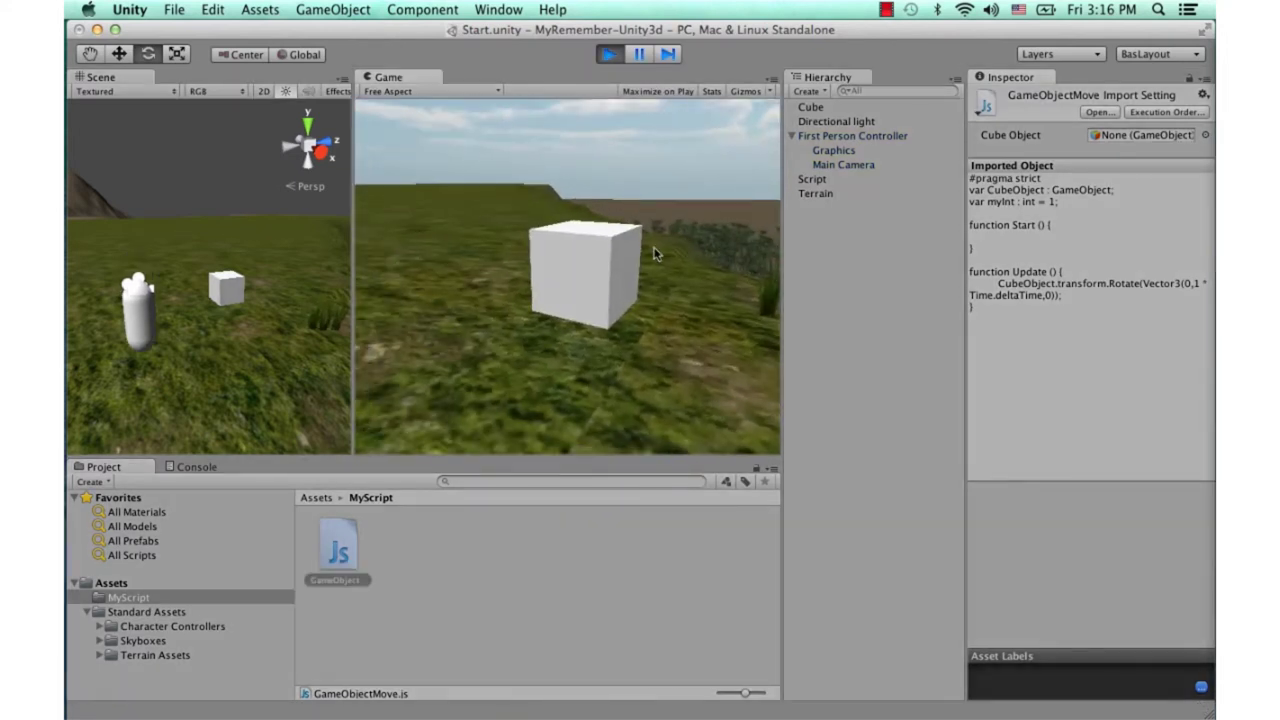
{"action": "key", "text": "w"}
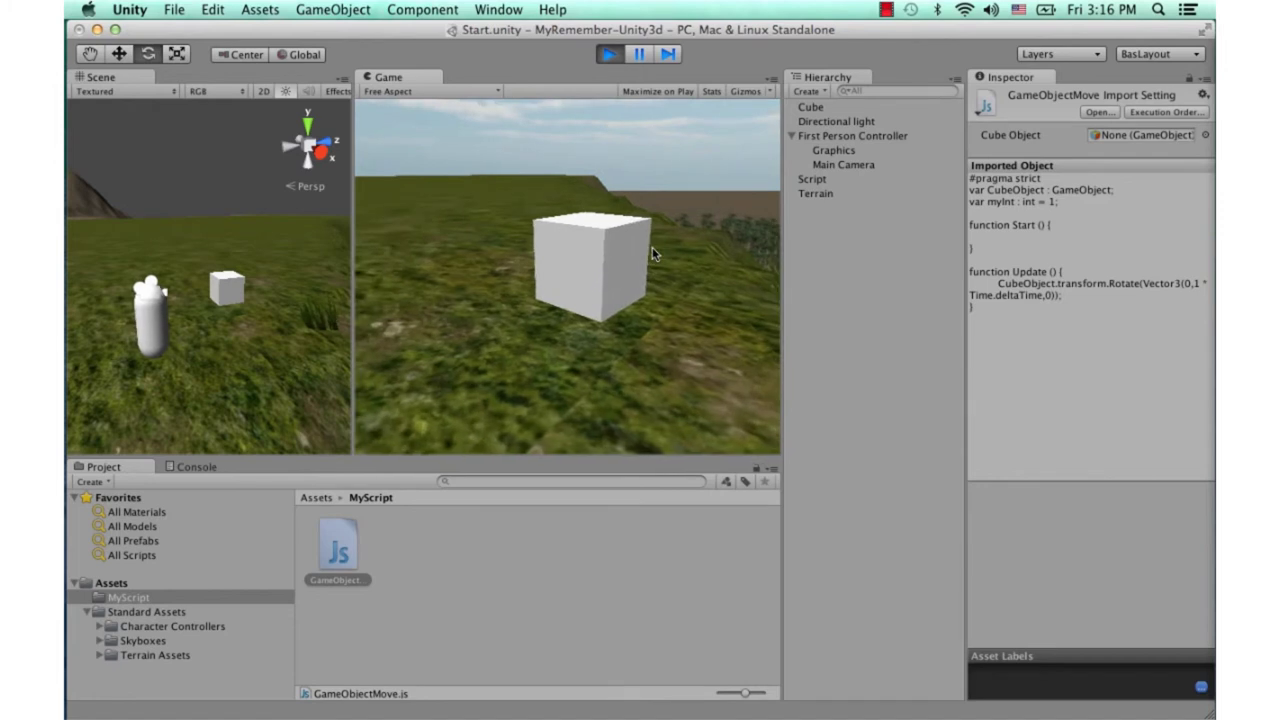
{"action": "key", "text": "w"}
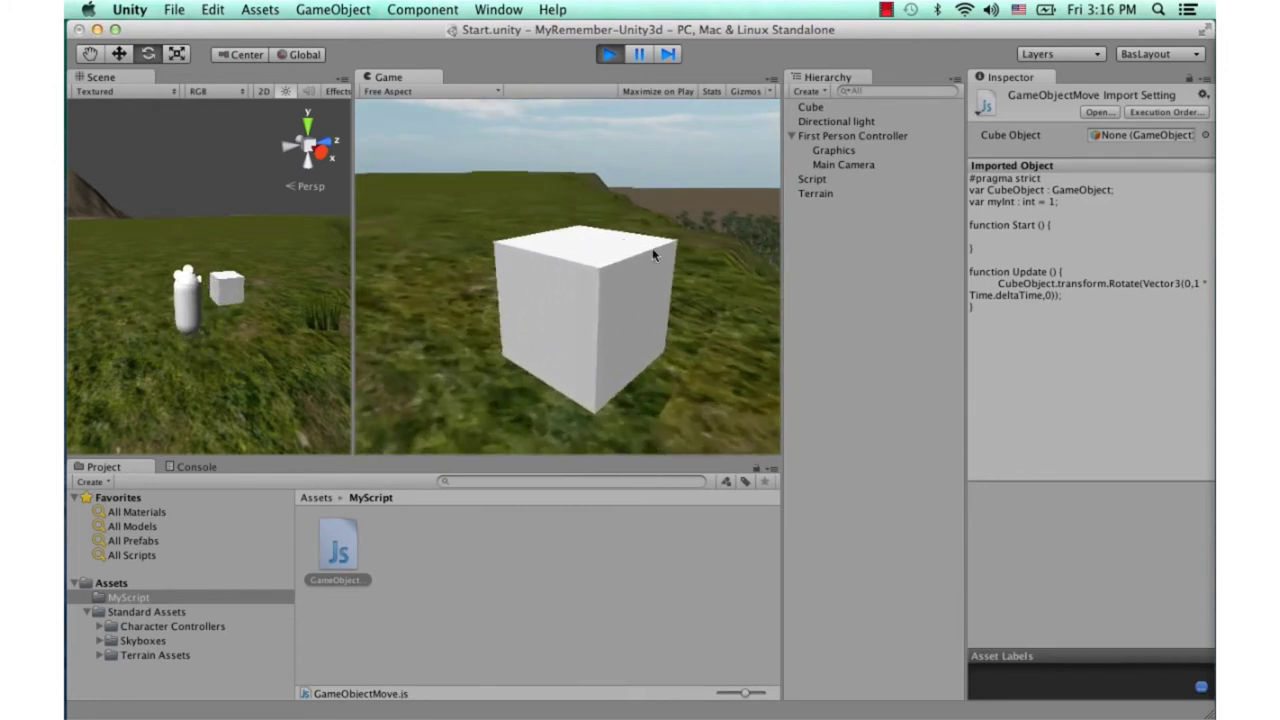
{"action": "key", "text": "w"}
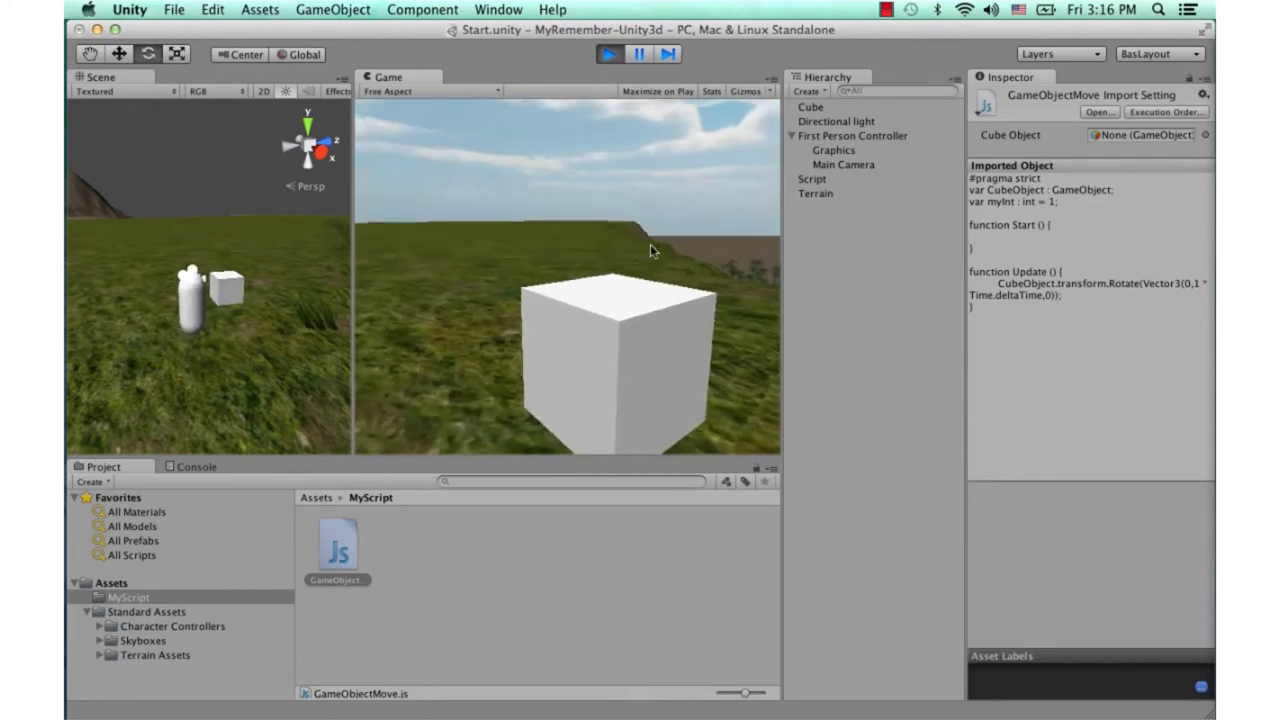
{"action": "mouse_move", "coordinate": [652, 256]}
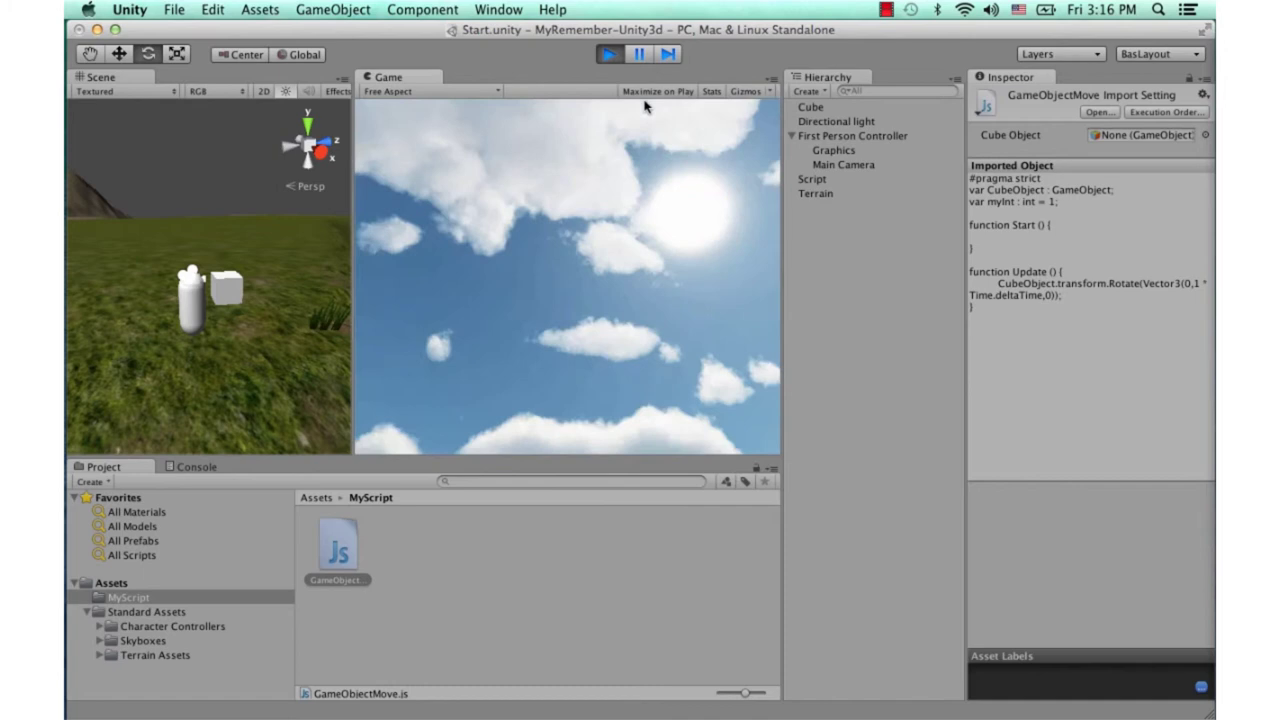
{"action": "left_click", "coordinate": [608, 55]}
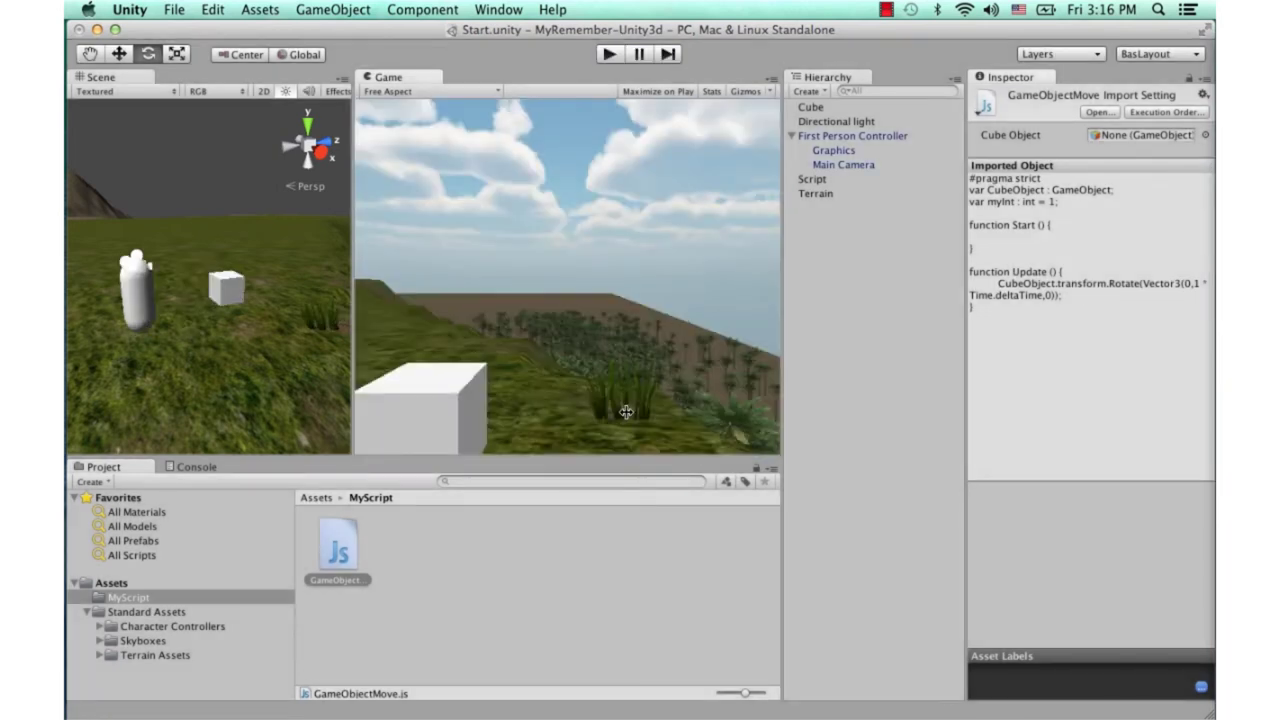
{"action": "left_click", "coordinate": [835, 179]}
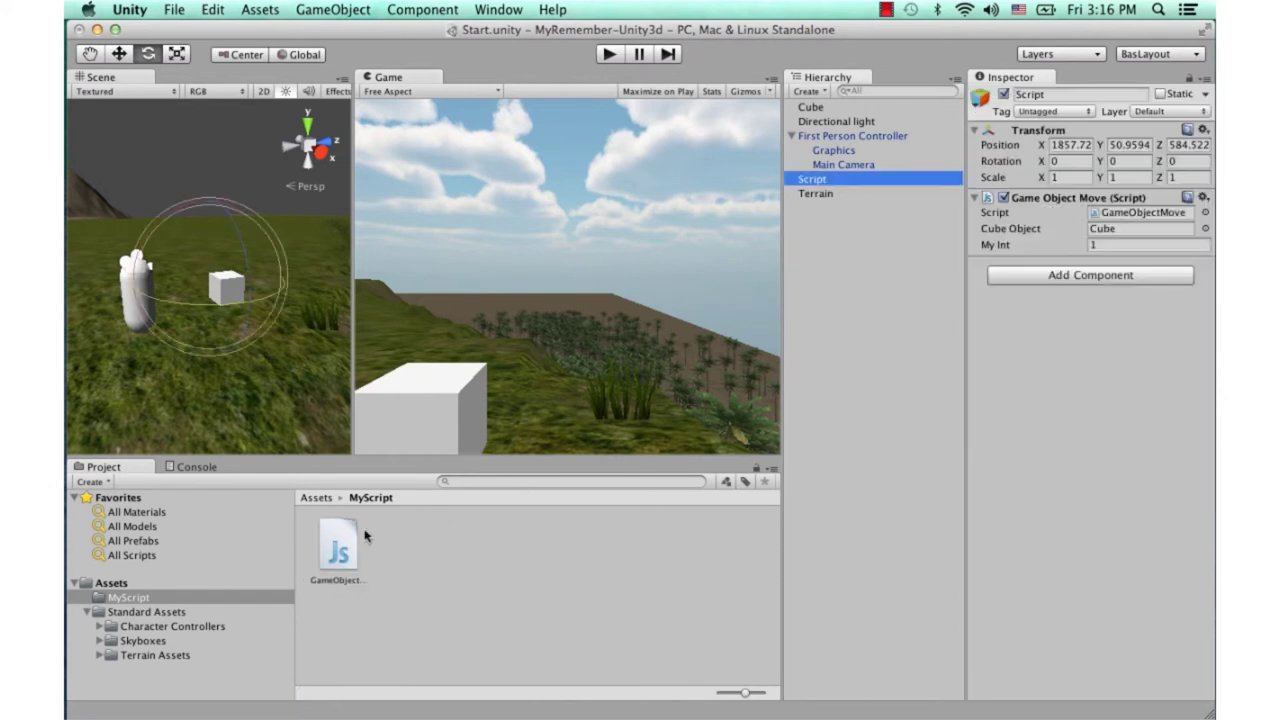
{"action": "double_click", "coordinate": [362, 536]}
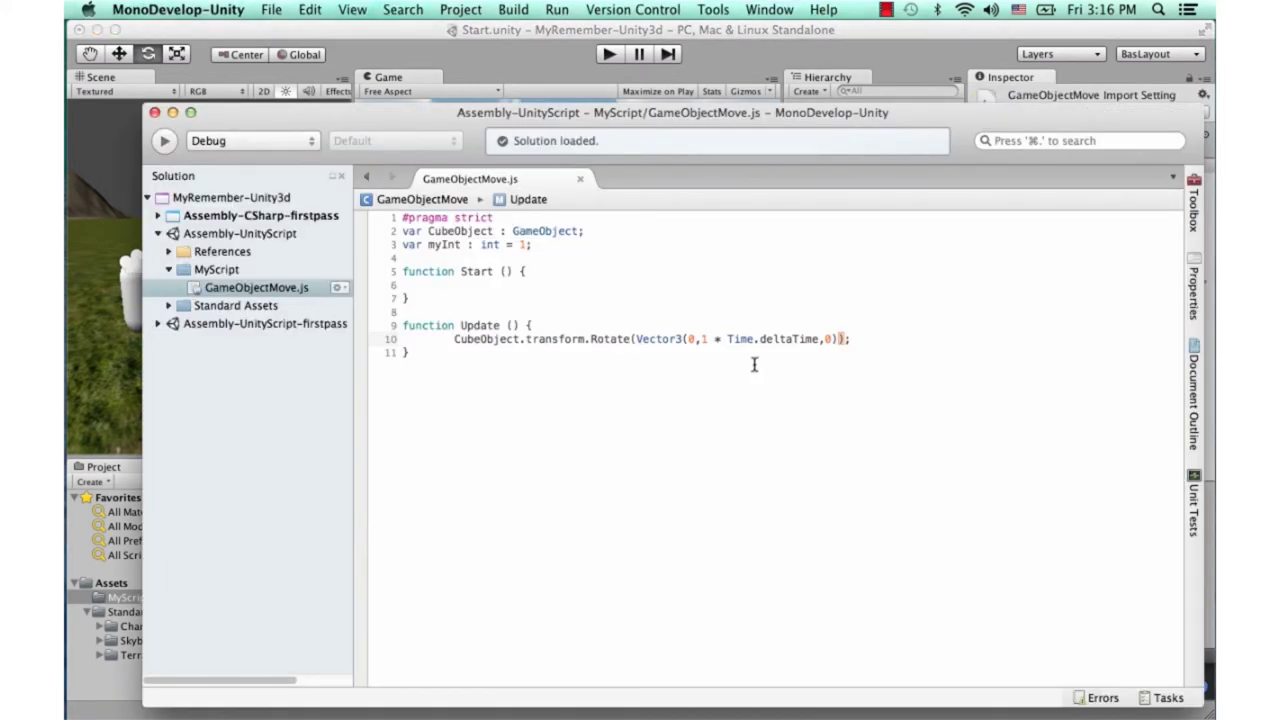
Change Rotate back to Translate on line 10 and save the script.
{"action": "double_click", "coordinate": [627, 339]}
{"action": "type", "text": "Ta"}
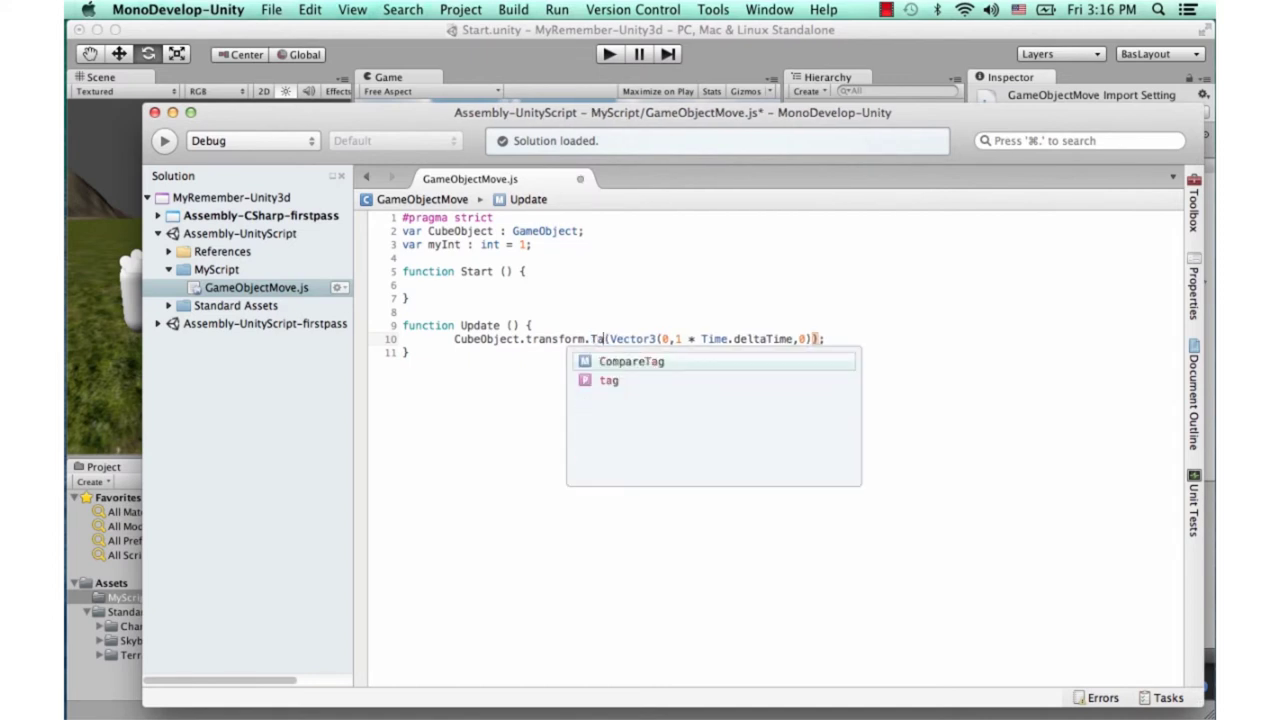
{"action": "key", "text": "BackSpace"}
{"action": "type", "text": "r"}
{"action": "key", "text": "Return"}
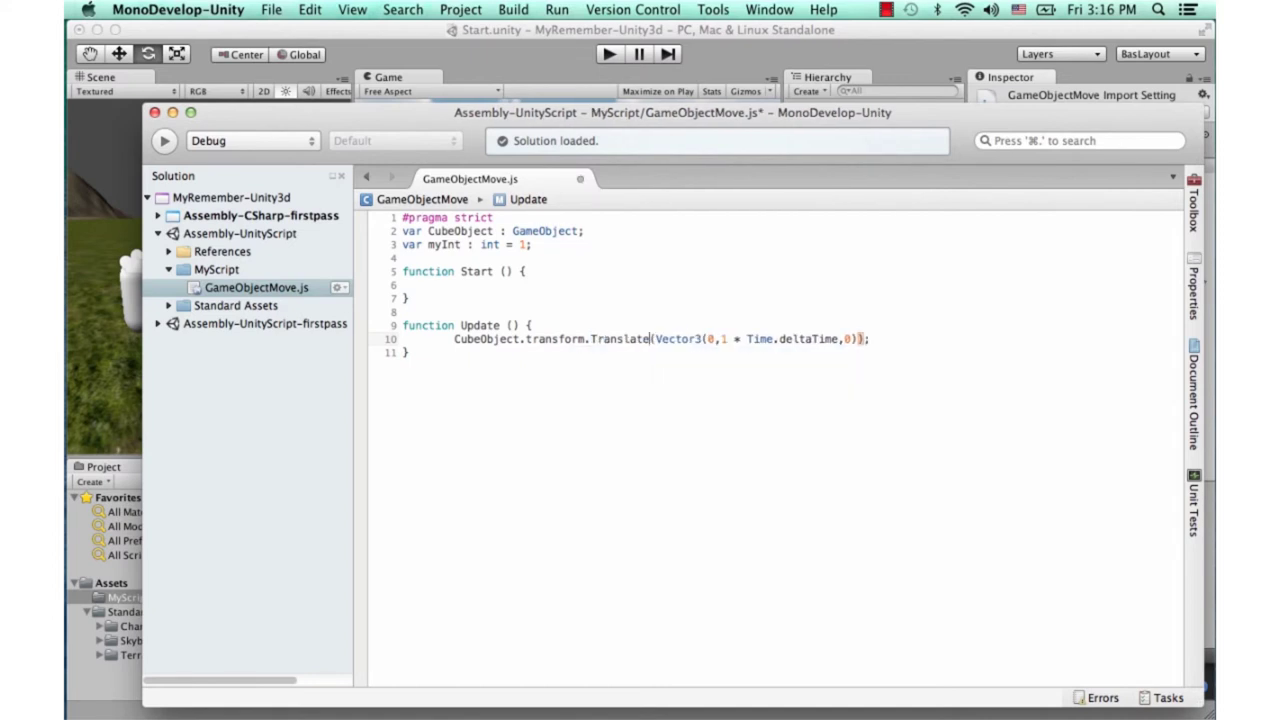
{"action": "key", "text": "super+s"}
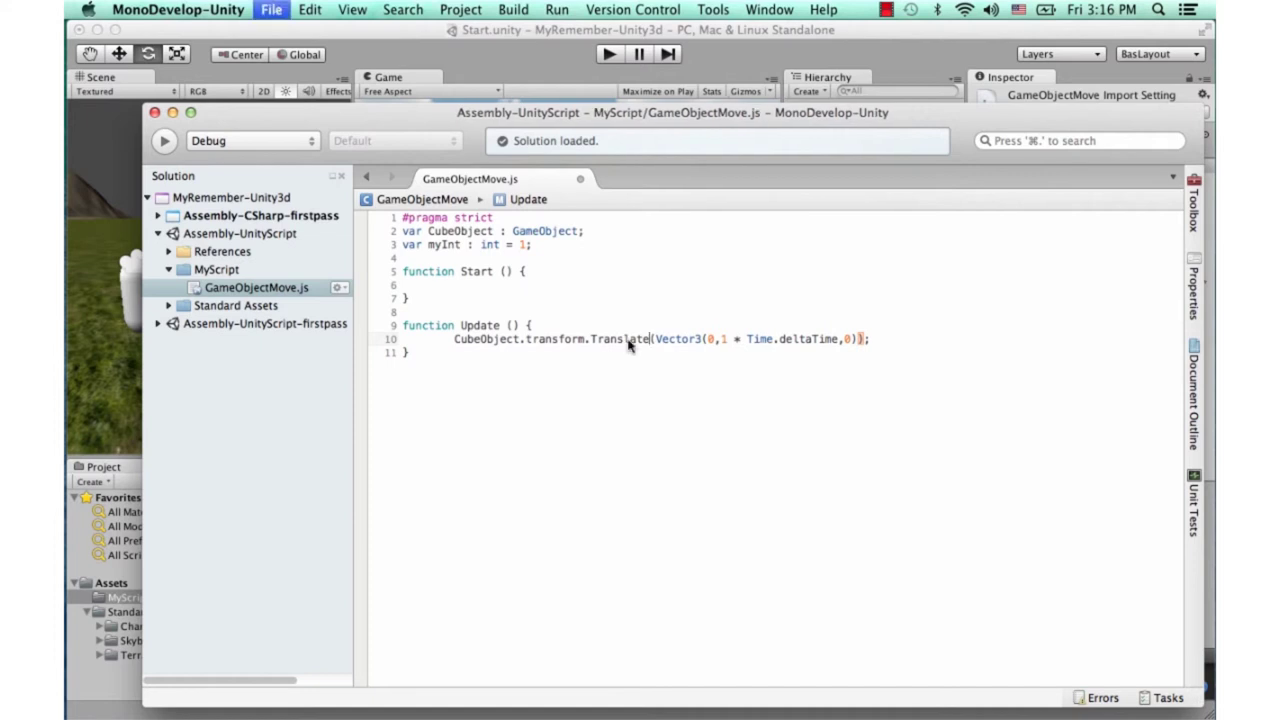
Move the multiplier to X so line 10 uses Vector3(1 * Time.deltaTime,0,0), save, and start Play.
{"action": "left_click_drag", "start_coordinate": [838, 339], "coordinate": [731, 337]}
{"action": "key", "text": "super+c"}
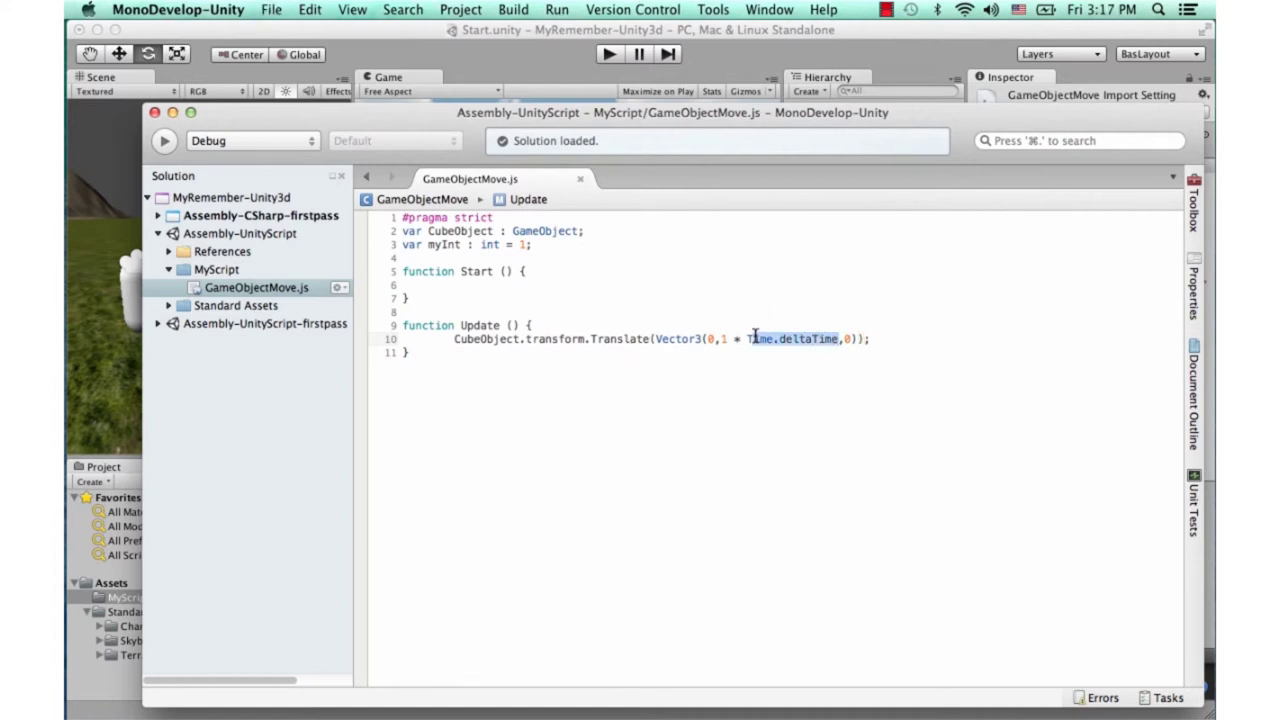
{"action": "key", "text": "BackSpace"}
{"action": "key", "text": "BackSpace"}
{"action": "type", "text": "0"}
{"action": "double_click", "coordinate": [710, 339]}
{"action": "type", "text": "1"}
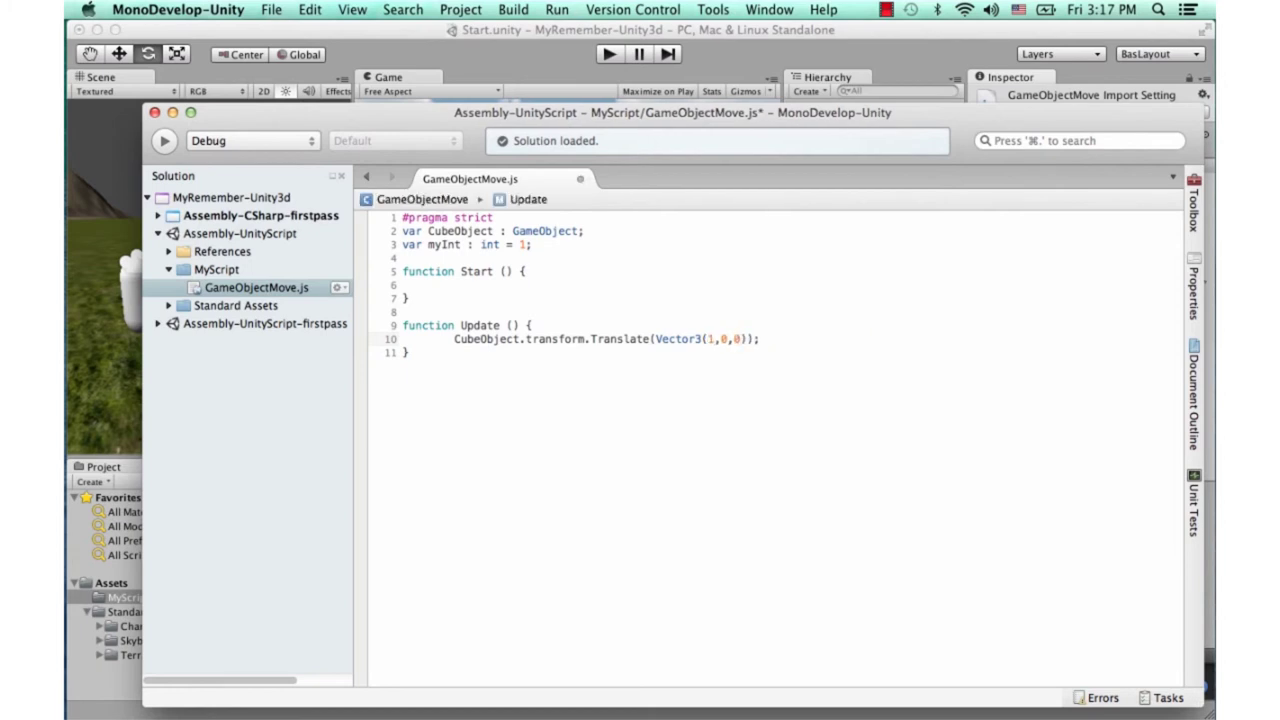
{"action": "type", "text": "*"}
{"action": "key", "text": "super+v"}
{"action": "key", "text": "super+s"}
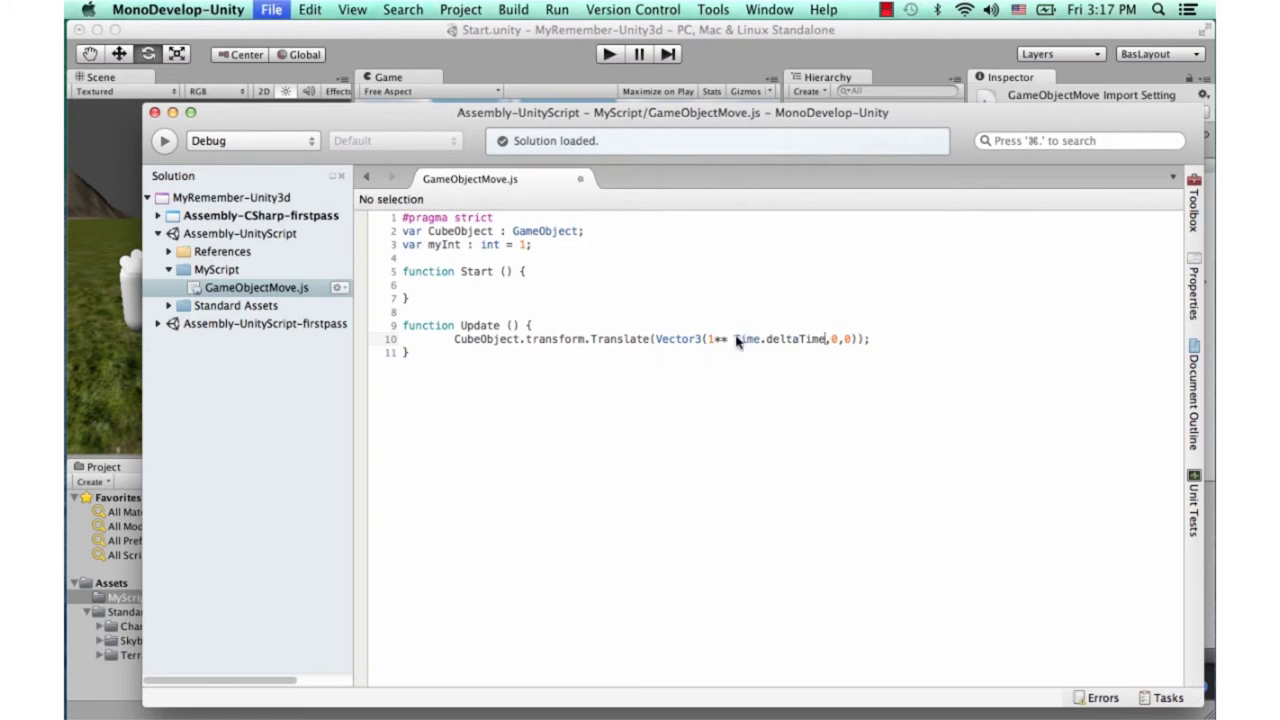
{"action": "key", "text": "Left"}
{"action": "key", "text": "Left"}
{"action": "left_click", "coordinate": [718, 339]}
{"action": "key", "text": "super+s"}
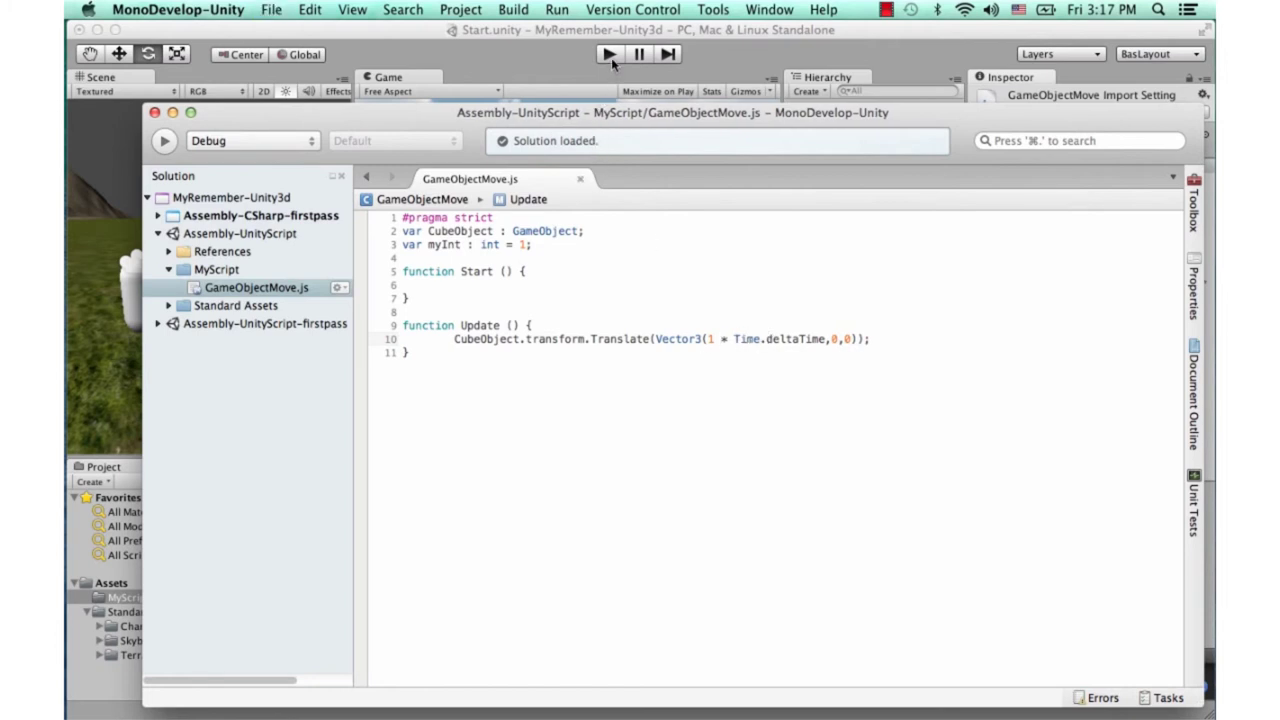
{"action": "left_click", "coordinate": [610, 55]}
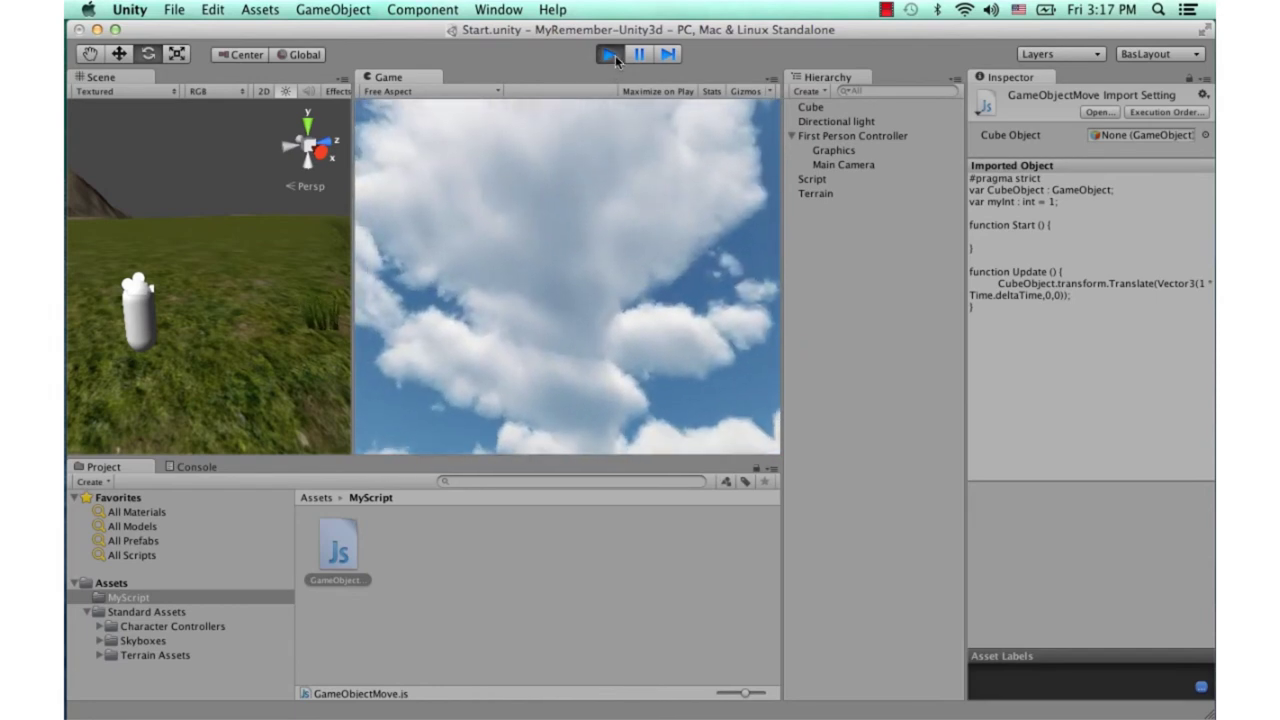
Stop Play mode and reopen GameObjectMove.js in MonoDevelop.
{"action": "left_click", "coordinate": [612, 55]}
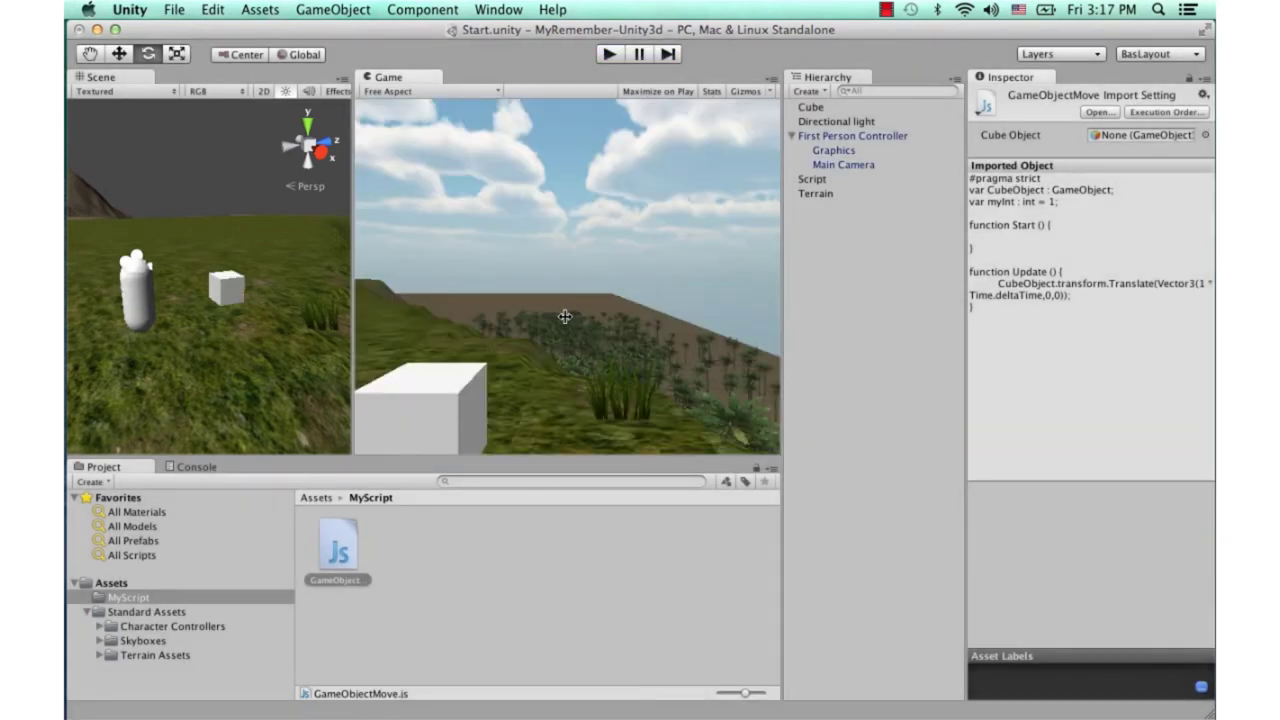
{"action": "double_click", "coordinate": [351, 539]}
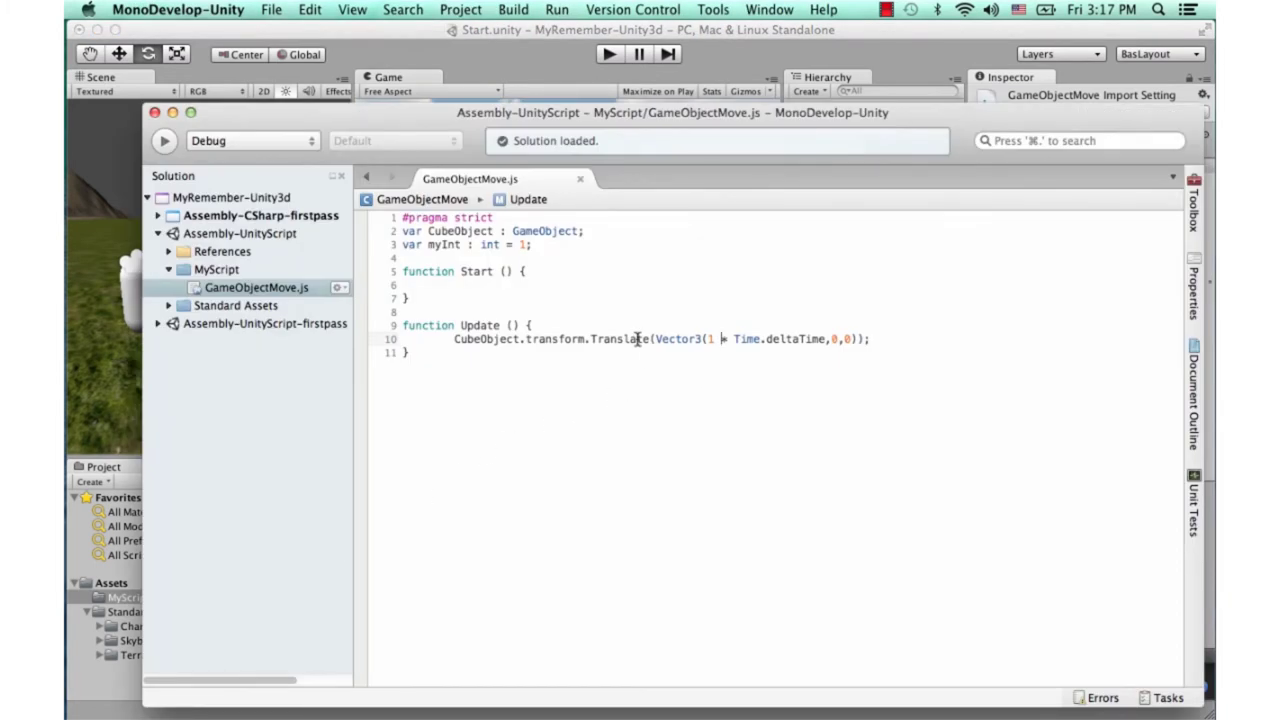
Undo the line 10 edits back to the Rotate call and save.
{"action": "left_click", "coordinate": [688, 308]}
{"action": "key", "text": "super+z"}
{"action": "key", "text": "super+z"}
{"action": "key", "text": "super+z"}
{"action": "key", "text": "super+z"}
{"action": "key", "text": "super+z"}
{"action": "key", "text": "super+z"}
{"action": "key", "text": "super+z"}
{"action": "key", "text": "super+z"}
{"action": "key", "text": "super+z"}
{"action": "key", "text": "super+z"}
{"action": "key", "text": "super+z"}
{"action": "key", "text": "super+z"}
{"action": "key", "text": "super+z"}
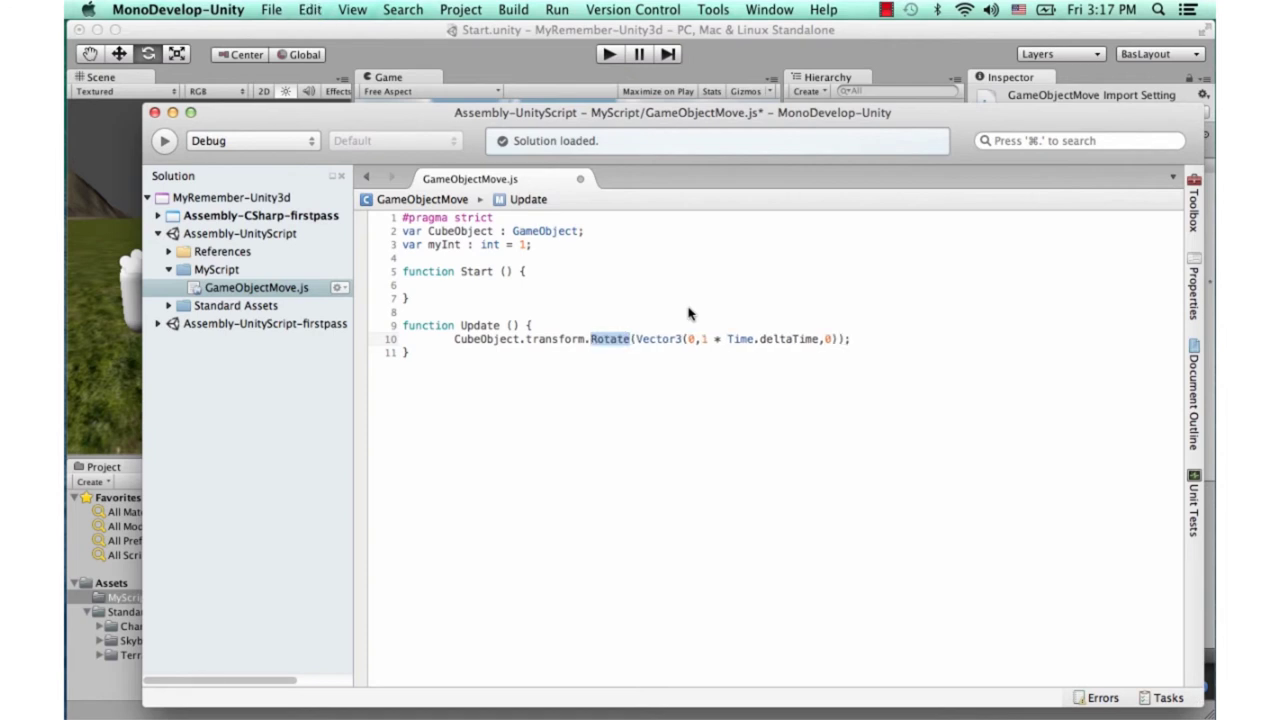
{"action": "key", "text": "super+s"}
{"action": "left_click", "coordinate": [718, 311]}
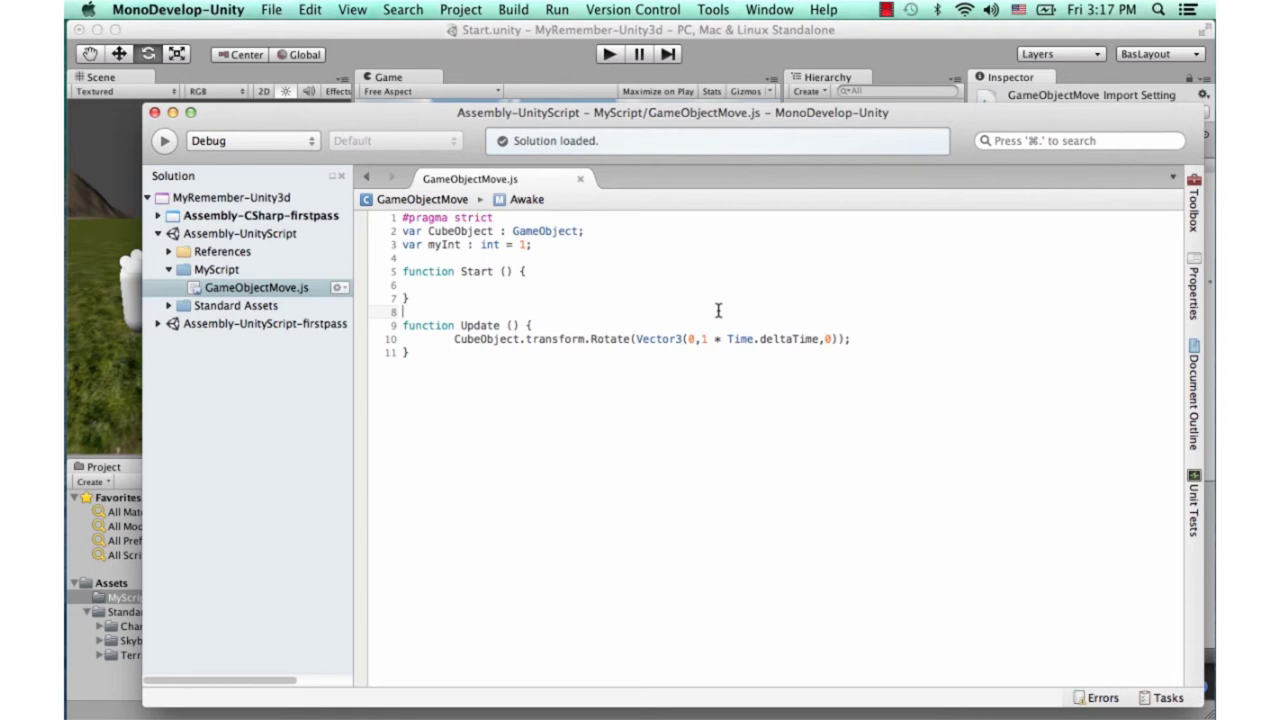
Paste myInt over Time.deltaTime so line 10 reads Rotate(Vector3(0,1 * myInt,0)), and save.
{"action": "double_click", "coordinate": [450, 245]}
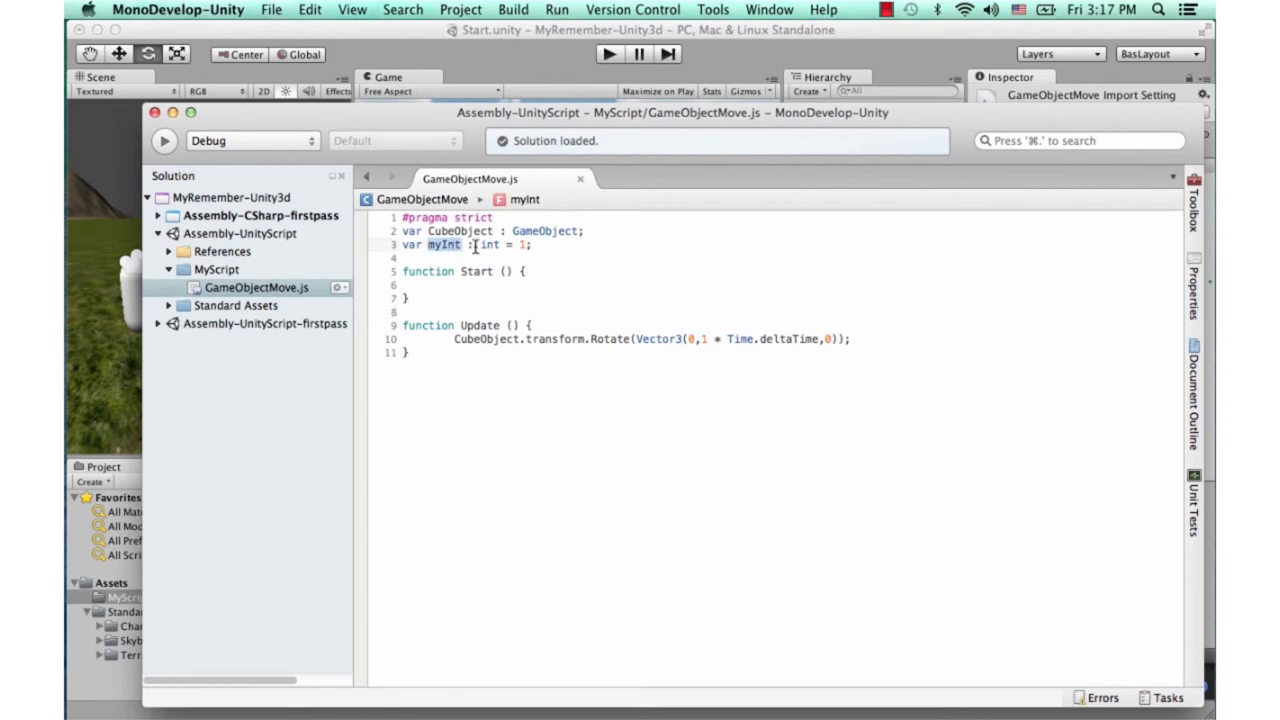
{"action": "left_click", "coordinate": [475, 248]}
{"action": "double_click", "coordinate": [457, 244]}
{"action": "key", "text": "super+c"}
{"action": "left_click_drag", "start_coordinate": [821, 339], "coordinate": [729, 338]}
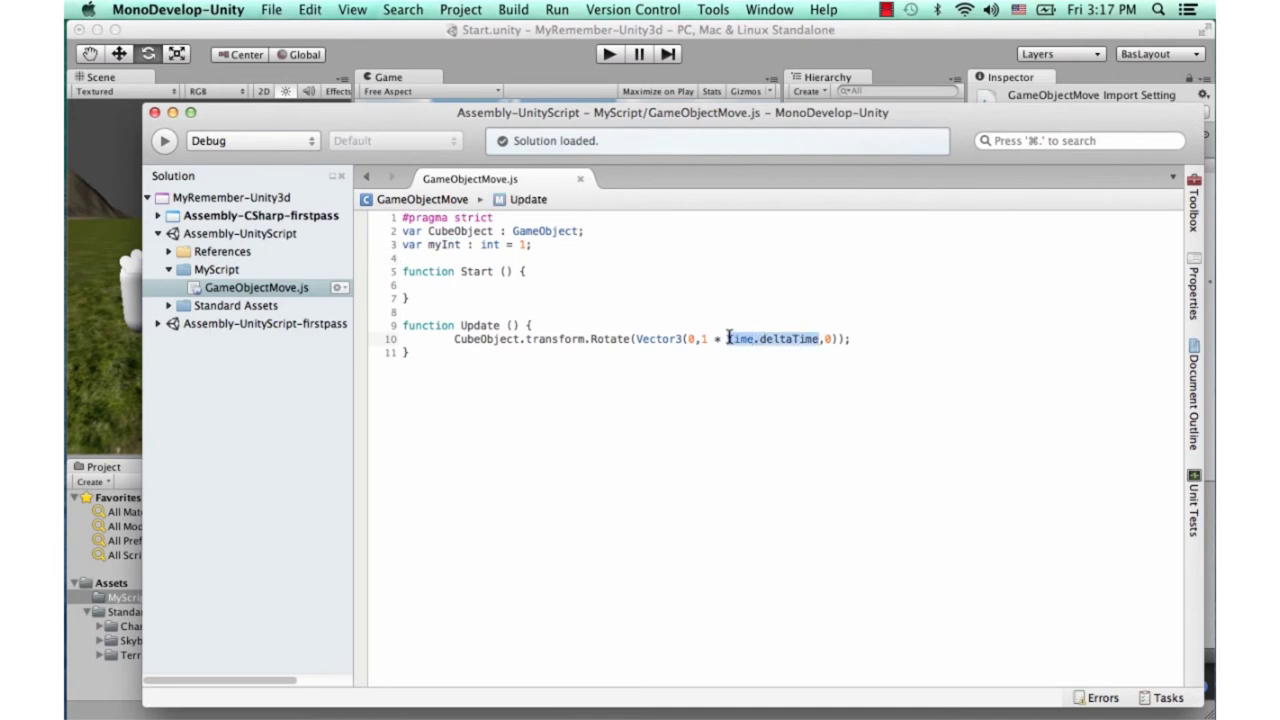
{"action": "key", "text": "super+v"}
{"action": "key", "text": "super+s"}
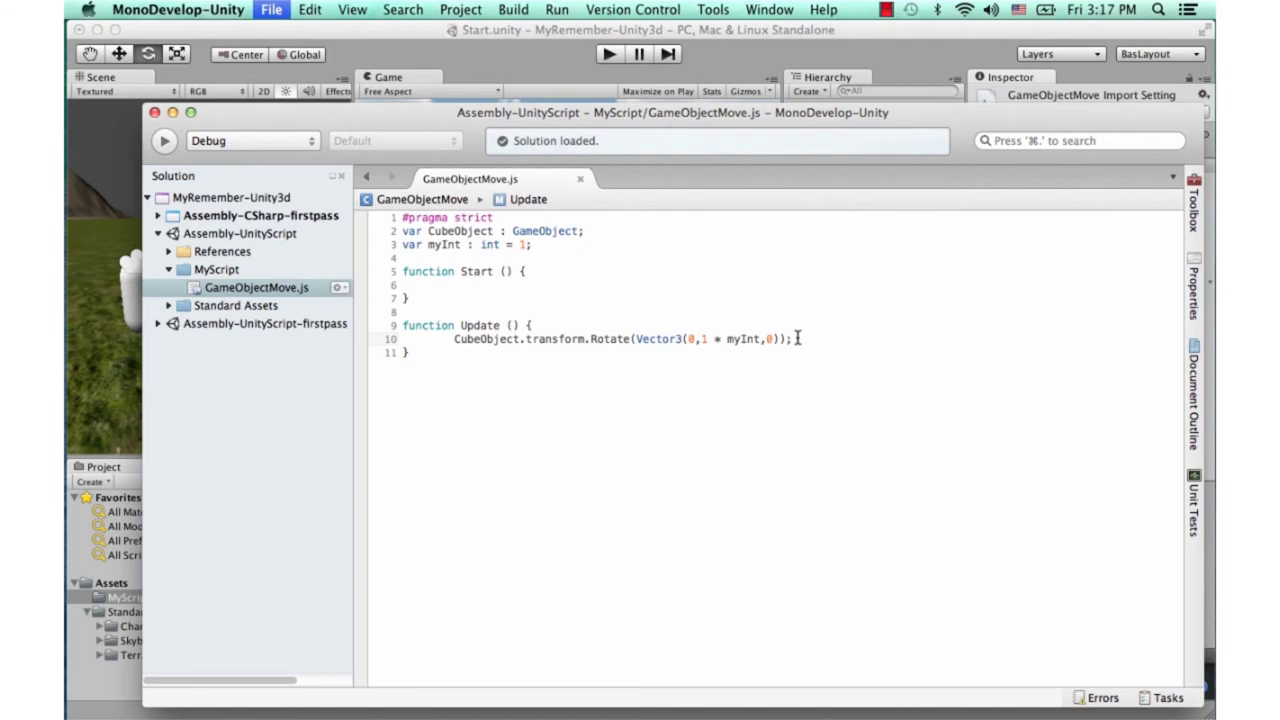
Play-test the rotating cube twice while inspecting the Script object, then enter 20 for My Int.
{"action": "left_click", "coordinate": [757, 37]}
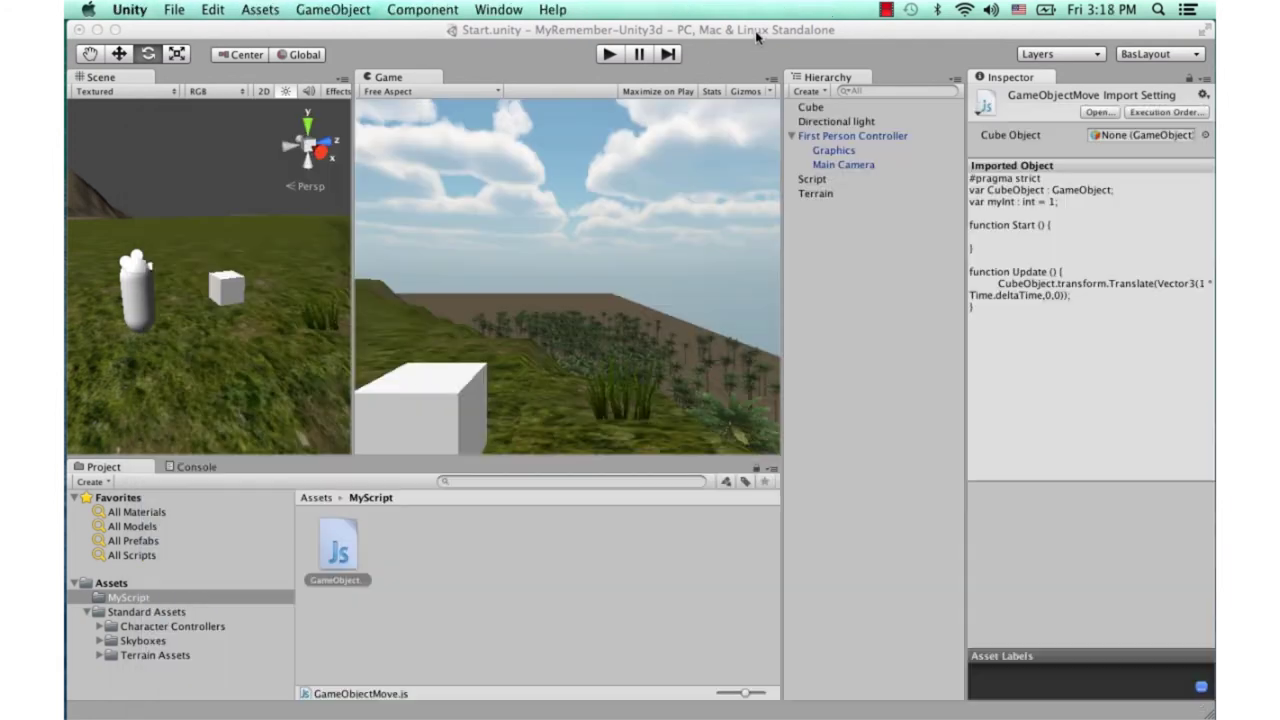
{"action": "left_click", "coordinate": [612, 55]}
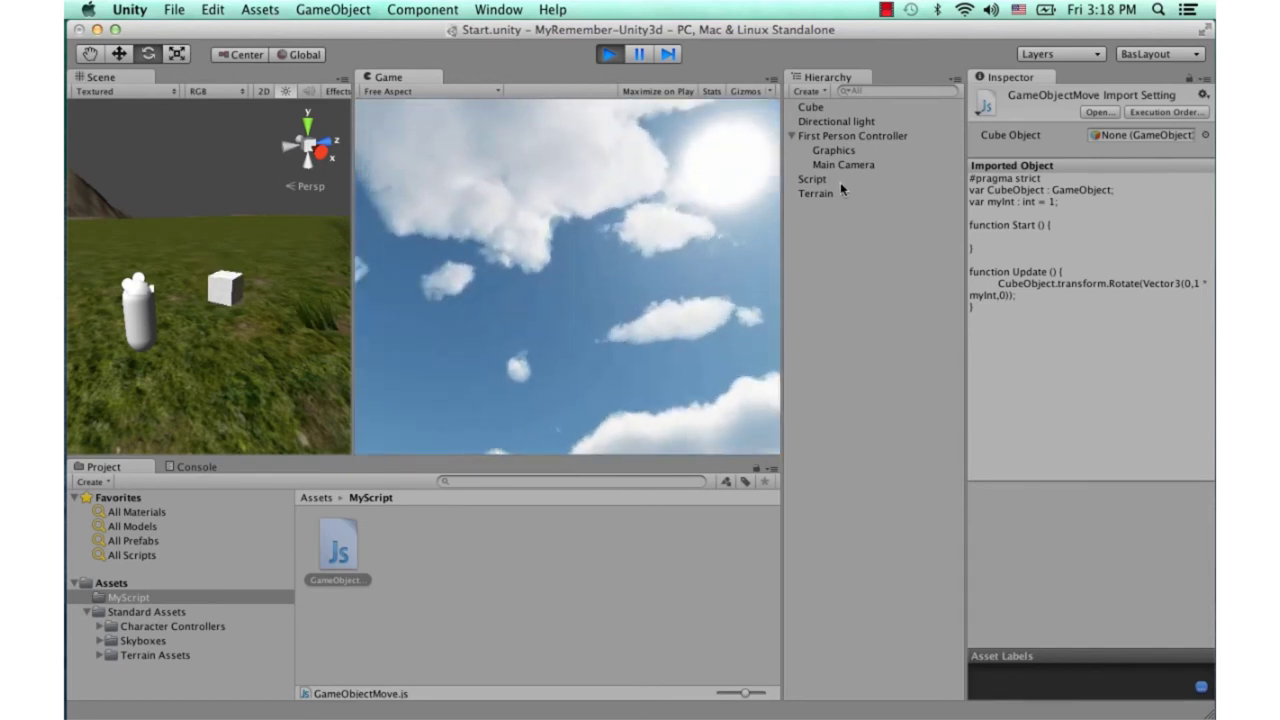
{"action": "left_click", "coordinate": [838, 180]}
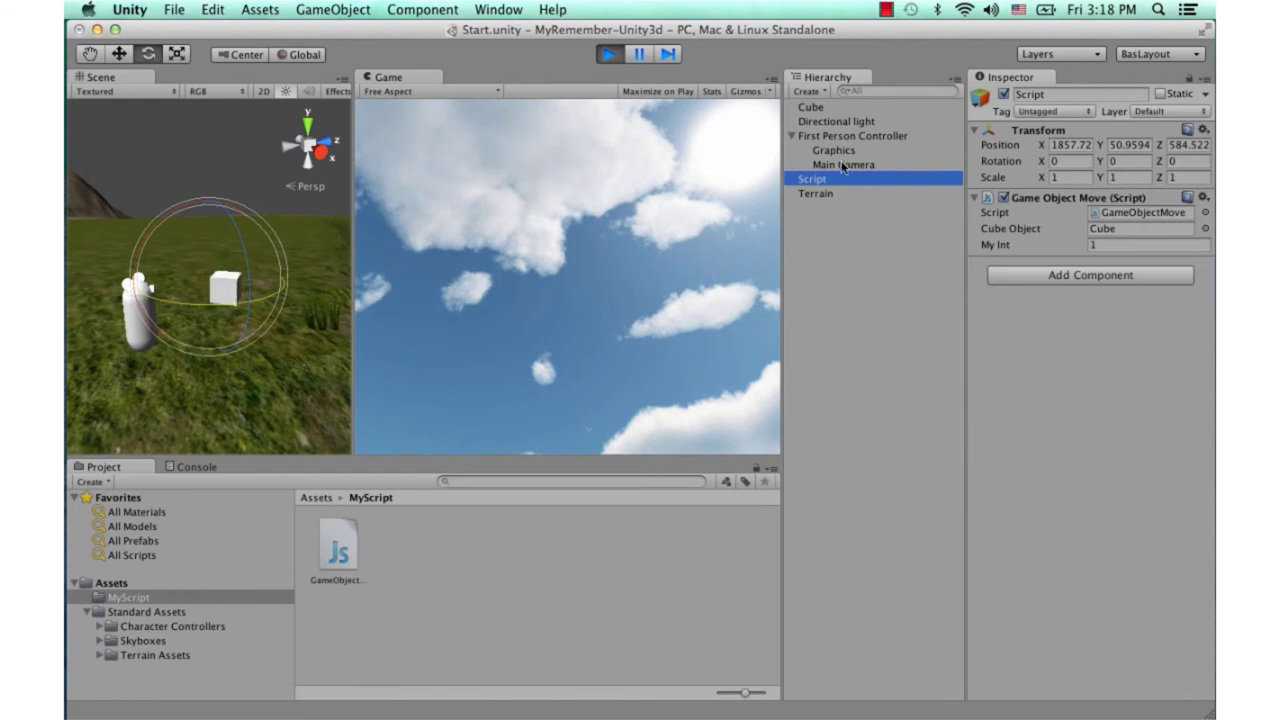
{"action": "left_click", "coordinate": [609, 286]}
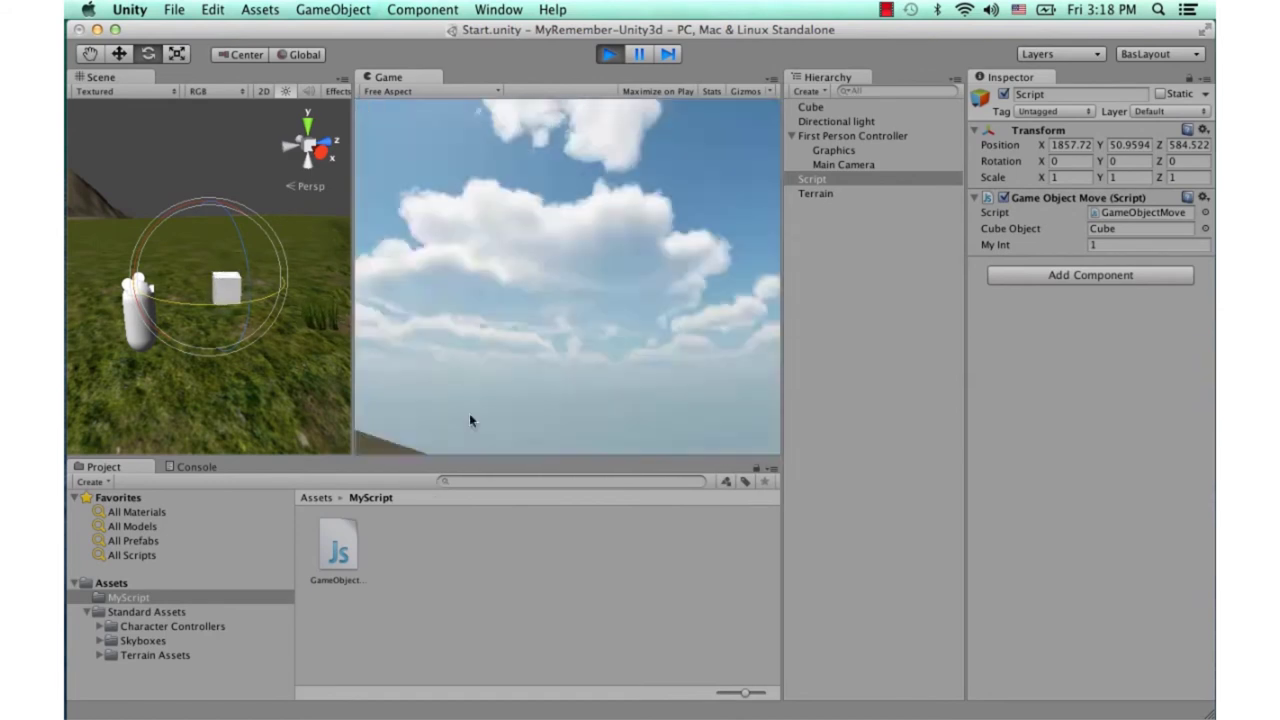
{"action": "left_click", "coordinate": [607, 53]}
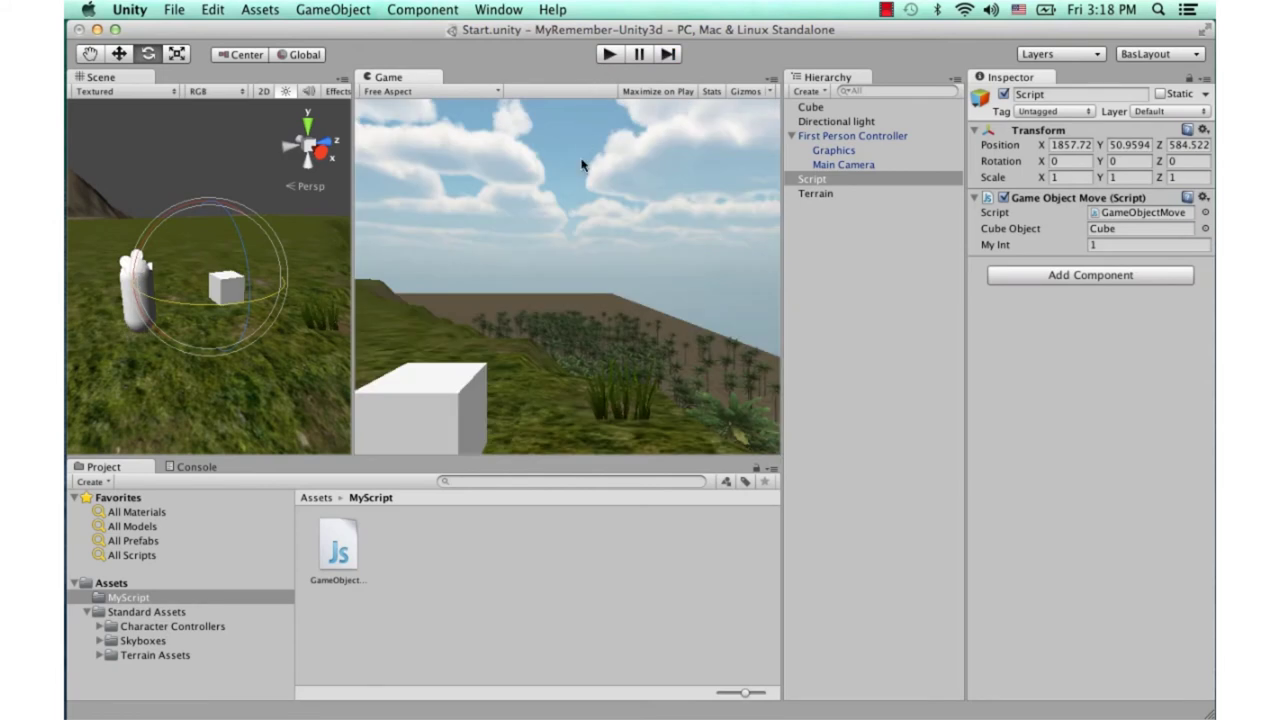
{"action": "left_click", "coordinate": [614, 54]}
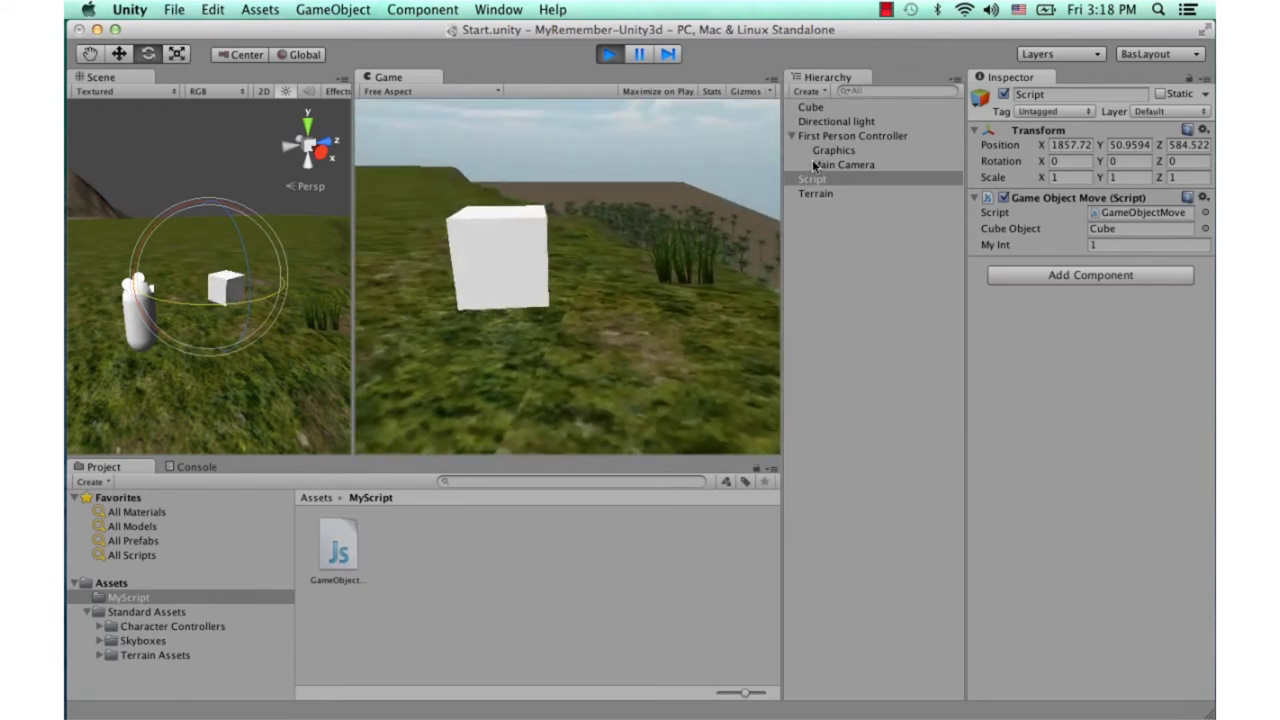
{"action": "left_click", "coordinate": [612, 54]}
{"action": "left_click", "coordinate": [1075, 244]}
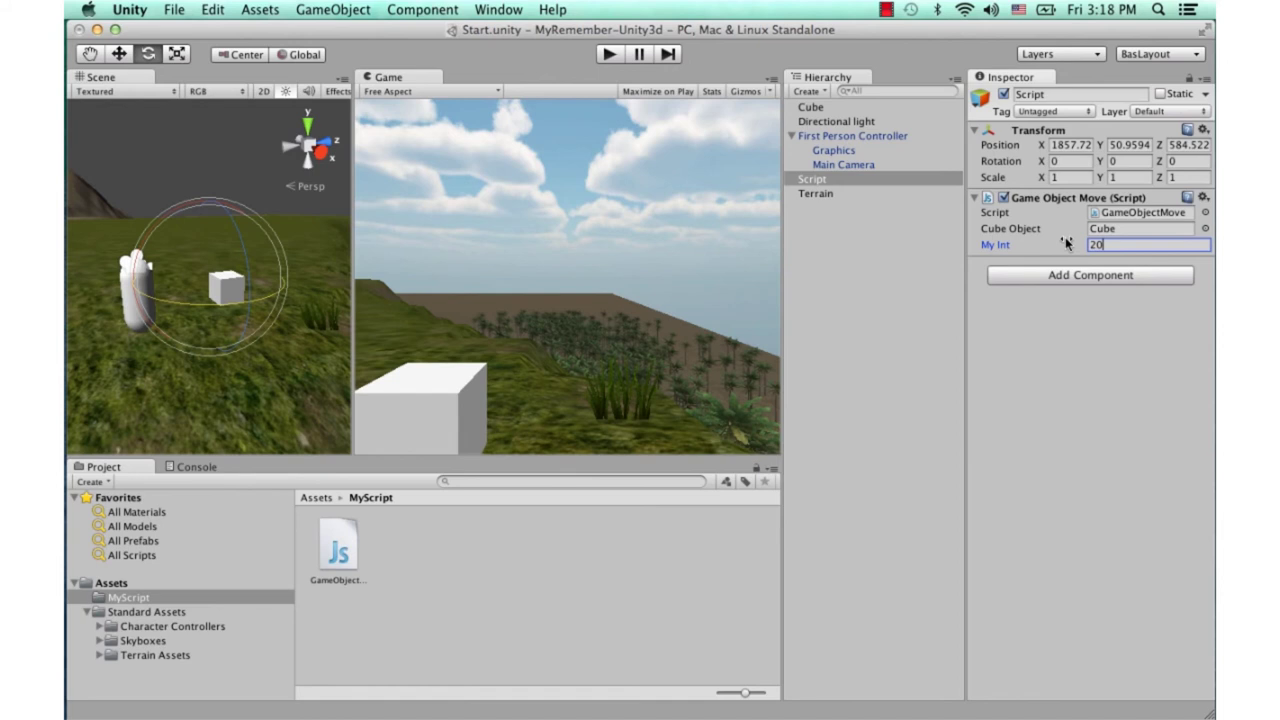
Confirm My Int at 20 and play-test the rotation.
{"action": "left_click", "coordinate": [1000, 310]}
{"action": "left_click", "coordinate": [610, 56]}
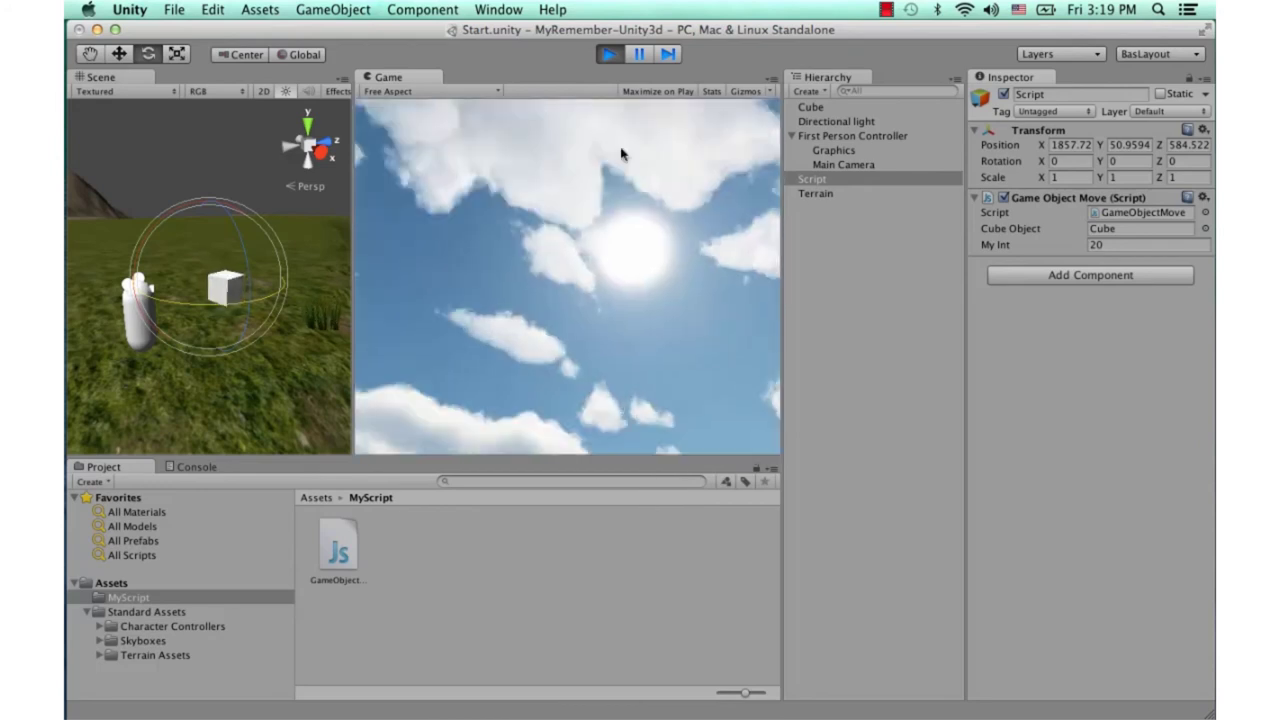
{"action": "left_click", "coordinate": [612, 60]}
Set My Int to 10 and play-test, then drag My Int down to 5.
{"action": "left_click", "coordinate": [1110, 245]}
{"action": "type", "text": "10"}
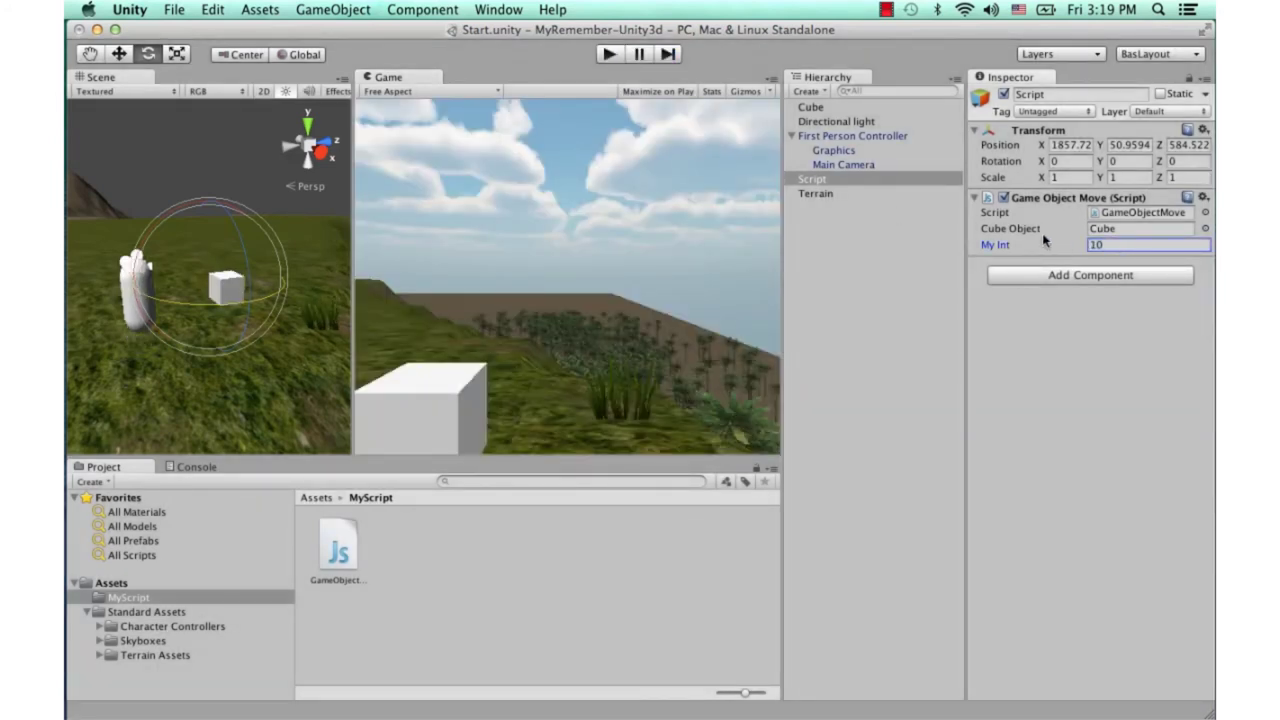
{"action": "left_click", "coordinate": [607, 54]}
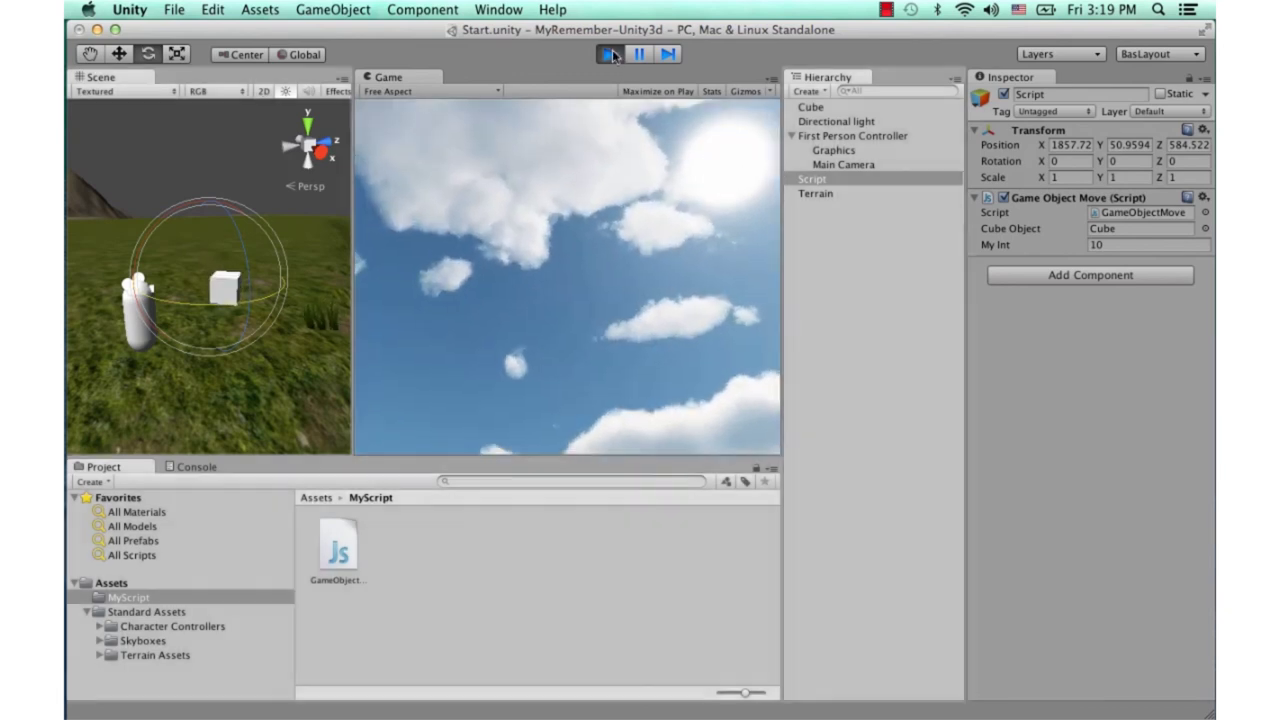
{"action": "left_click", "coordinate": [609, 54]}
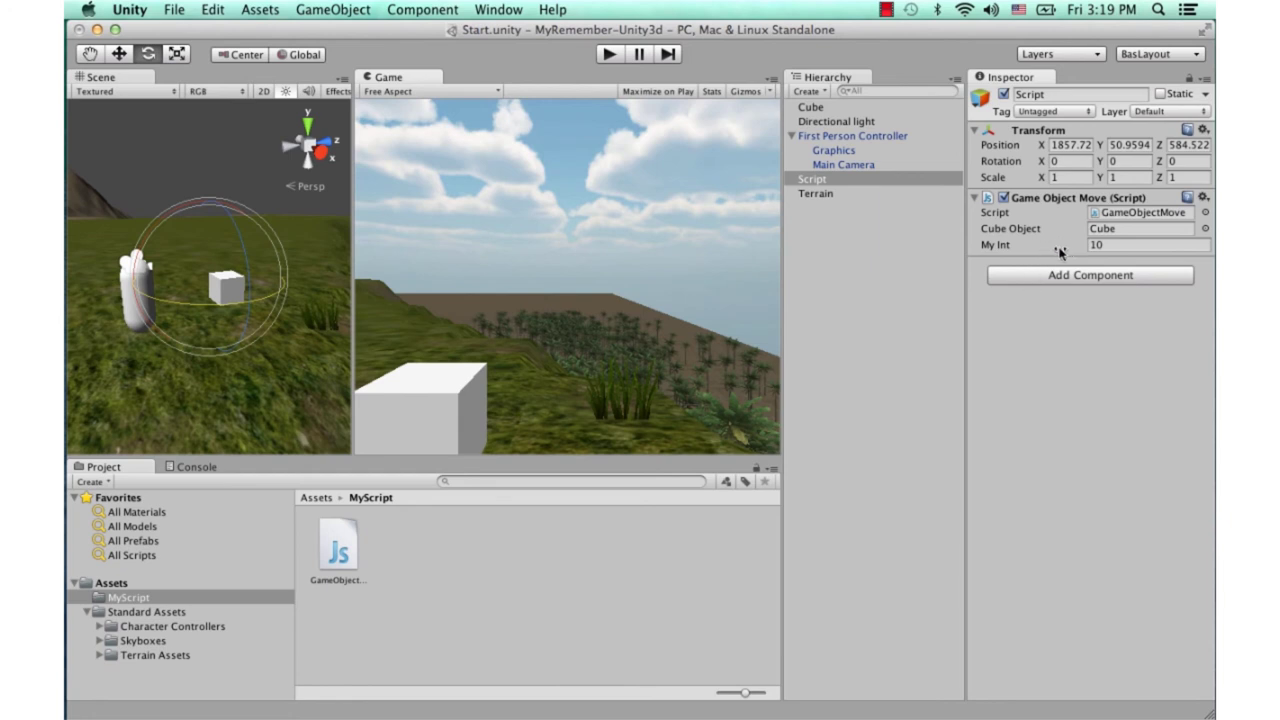
{"action": "left_click", "coordinate": [1007, 248]}
{"action": "mouse_move", "coordinate": [1052, 248]}
{"action": "left_mouse_down"}
{"action": "mouse_move", "coordinate": [990, 247]}
{"action": "mouse_move", "coordinate": [1011, 248]}
{"action": "left_mouse_up"}
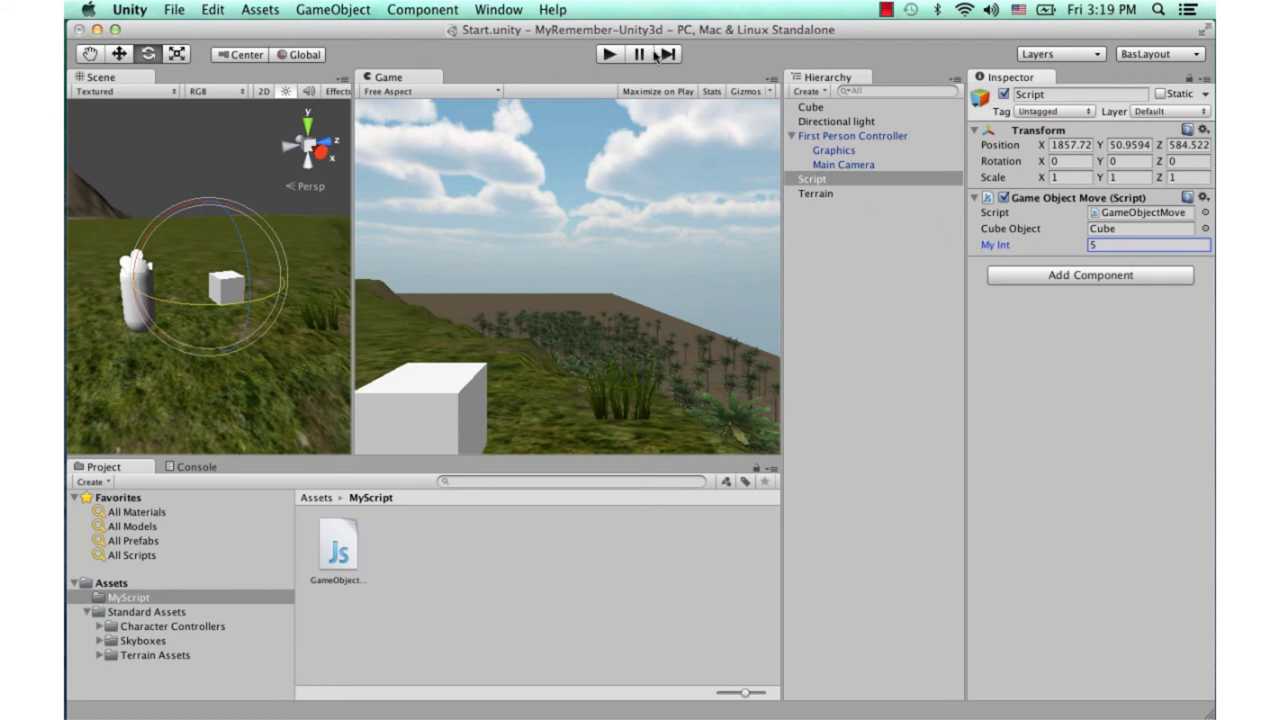
{"action": "left_click", "coordinate": [606, 54]}
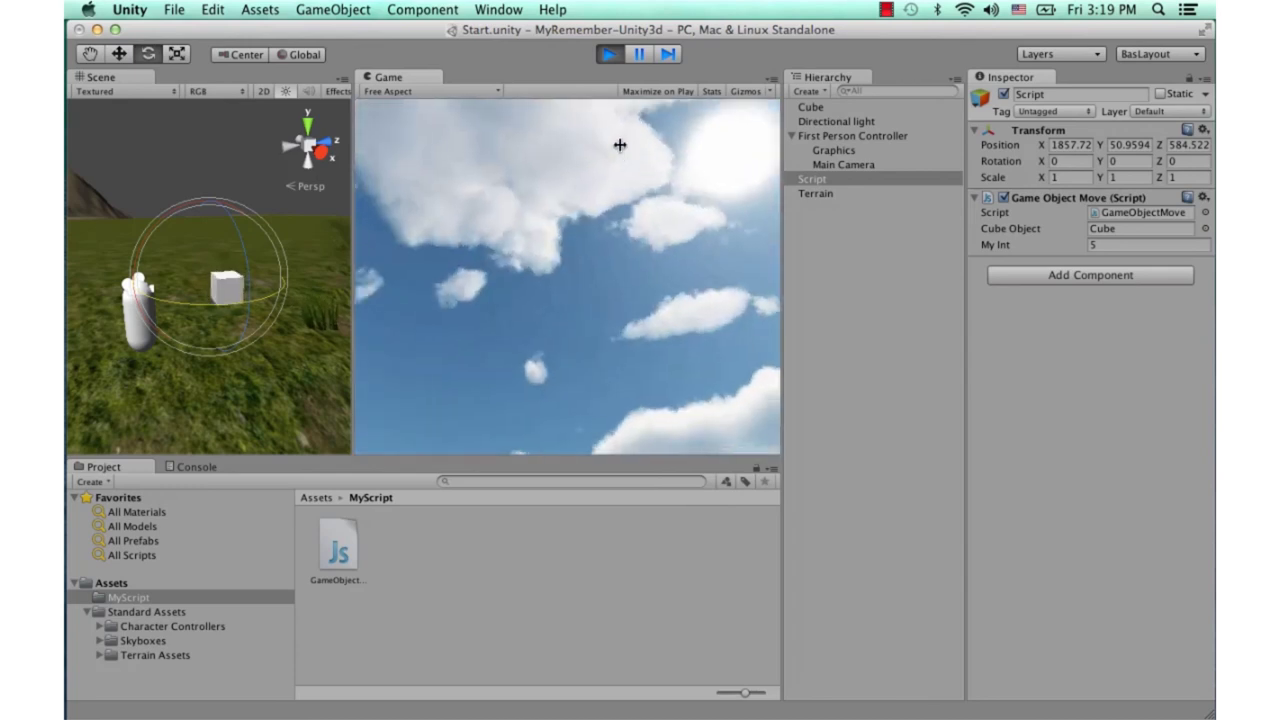
{"action": "left_click", "coordinate": [610, 54]}
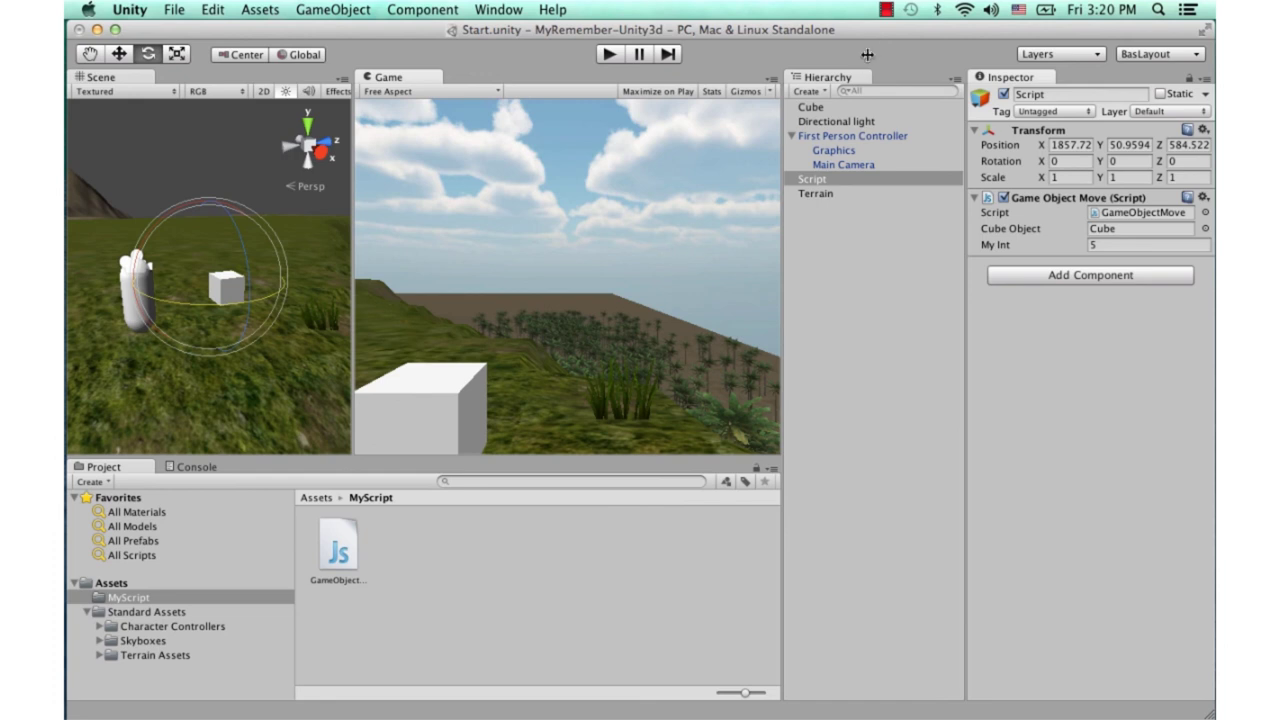
{"action": "left_click", "coordinate": [886, 10]}
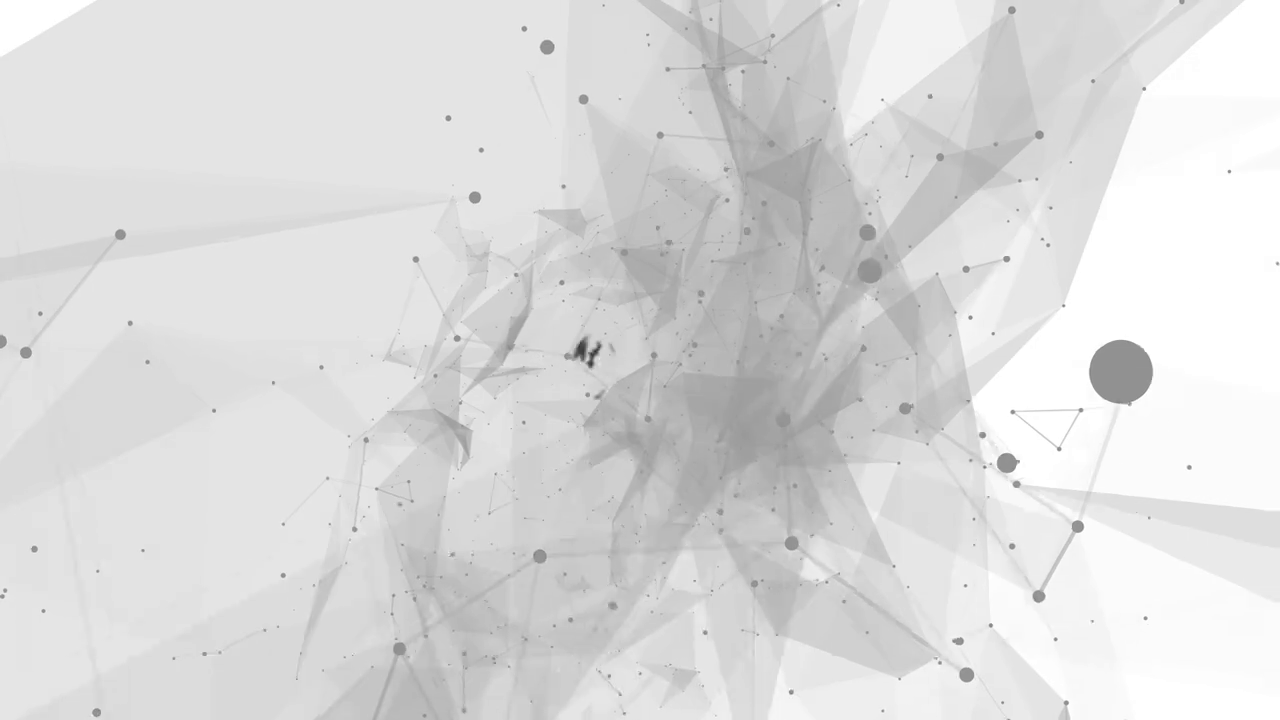